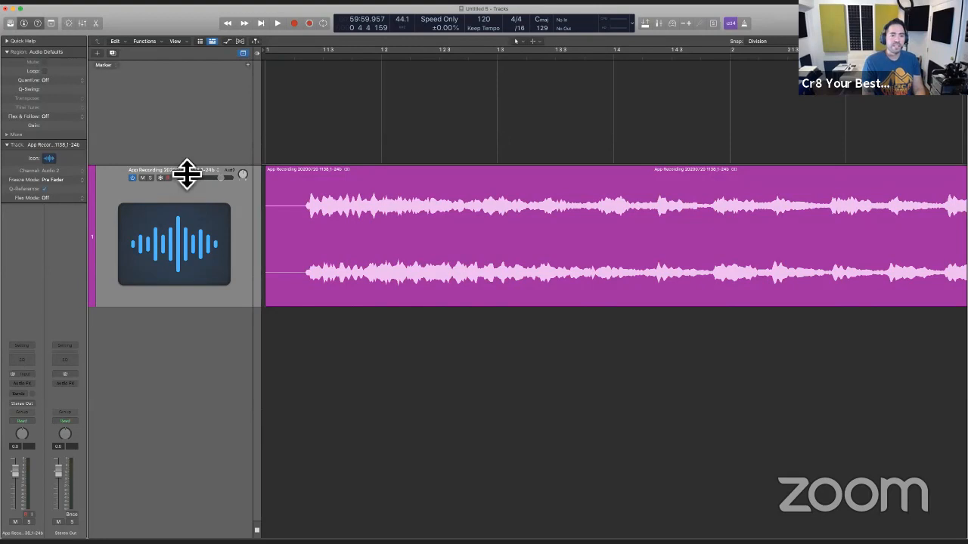
Step: Trim the silence before the music off the start of the audio region and move the region to bar 1
{"action": "mouse_move", "coordinate": [186, 177]}
{"action": "left_mouse_down"}
{"action": "mouse_move", "coordinate": [190, 229]}
{"action": "mouse_move", "coordinate": [196, 145]}
{"action": "mouse_move", "coordinate": [189, 169]}
{"action": "left_mouse_up"}
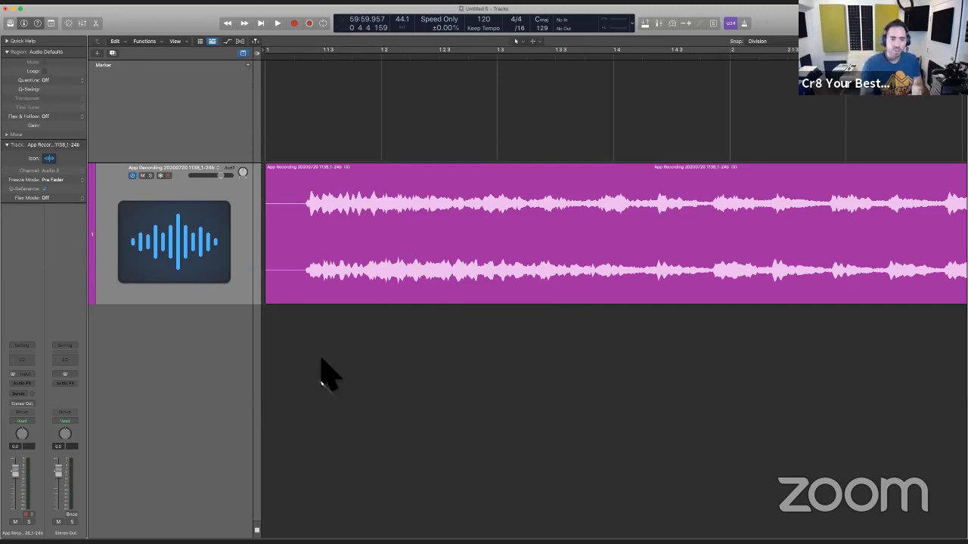
{"action": "left_click_drag", "start_coordinate": [275, 307], "coordinate": [325, 318]}
{"action": "left_click_drag", "start_coordinate": [340, 285], "coordinate": [314, 287]}
{"action": "left_click", "coordinate": [340, 335]}
{"action": "left_click", "coordinate": [345, 277]}
{"action": "key", "text": "Return"}
{"action": "key", "text": "semicolon"}
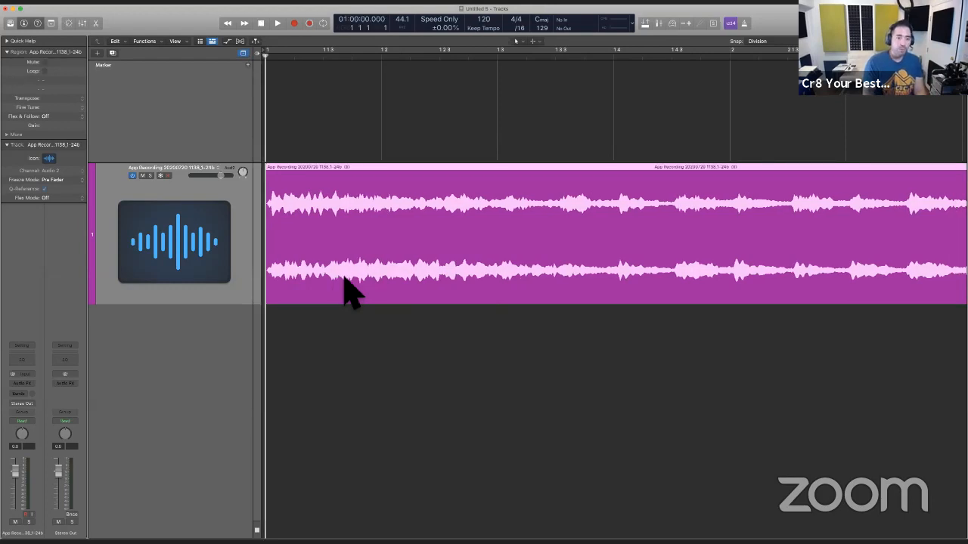
Step: Set snapping to Bar and create a marker named INTRO at the start of the project
{"action": "key", "text": "ctrl+2"}
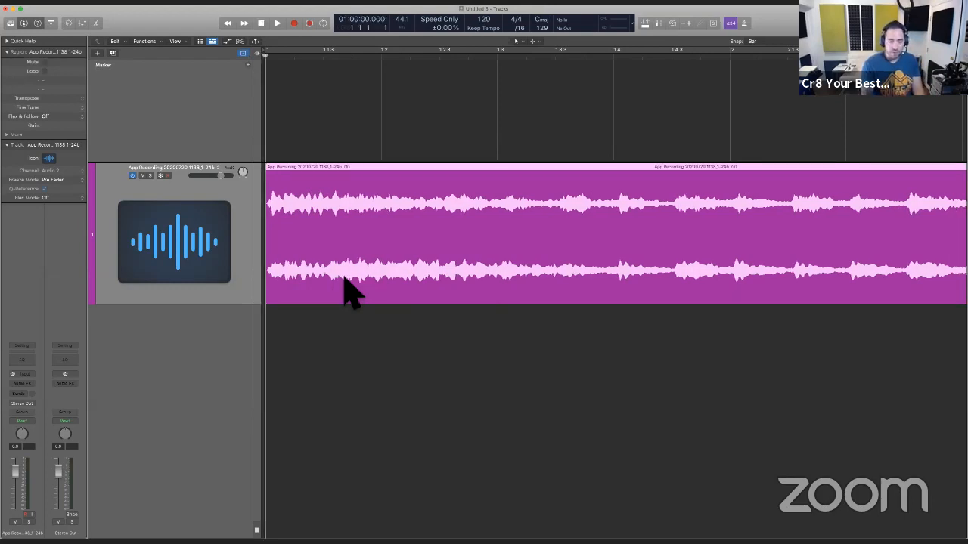
{"action": "left_click", "coordinate": [297, 356]}
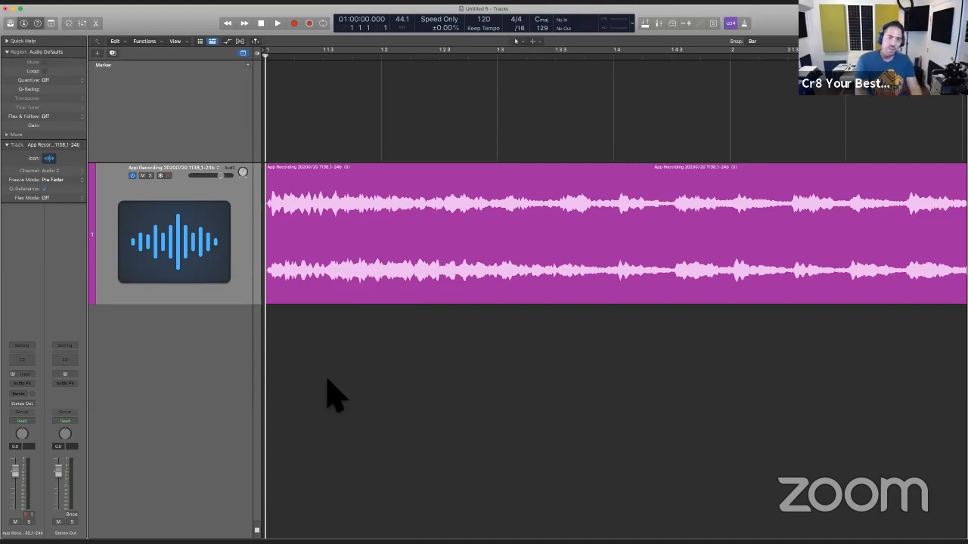
{"action": "key", "text": "z"}
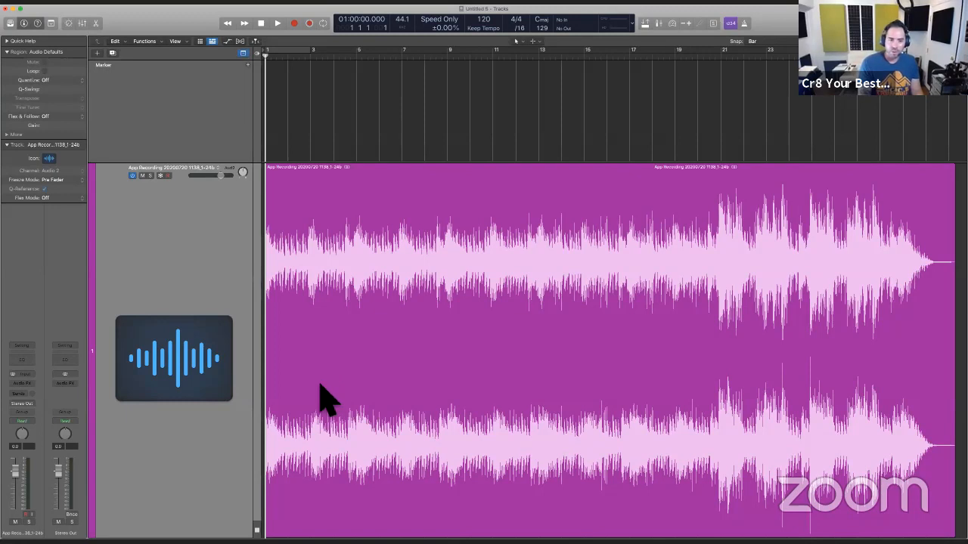
{"action": "left_click", "coordinate": [248, 65]}
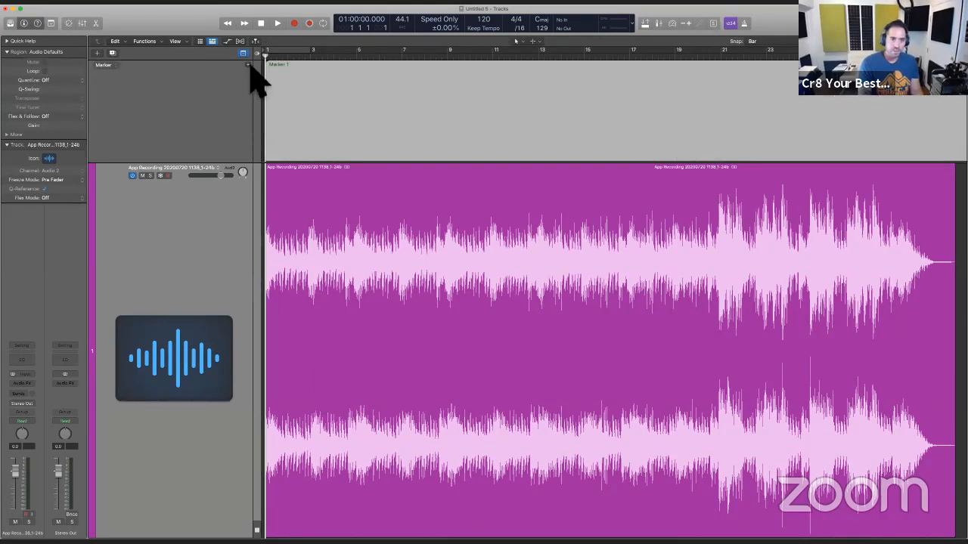
{"action": "double_click", "coordinate": [299, 74]}
{"action": "type", "text": "INTRO"}
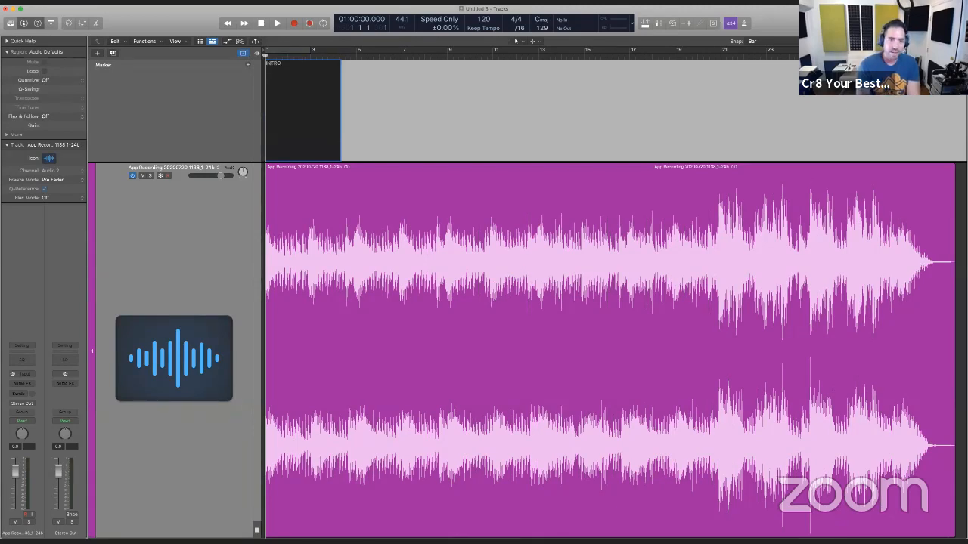
{"action": "key", "text": "Return"}
Step: Play the recording from the start through the first four bars and split the audio region at bar 5
{"action": "key", "text": "super+Right"}
{"action": "key", "text": "super+Right"}
{"action": "key", "text": "super+Right"}
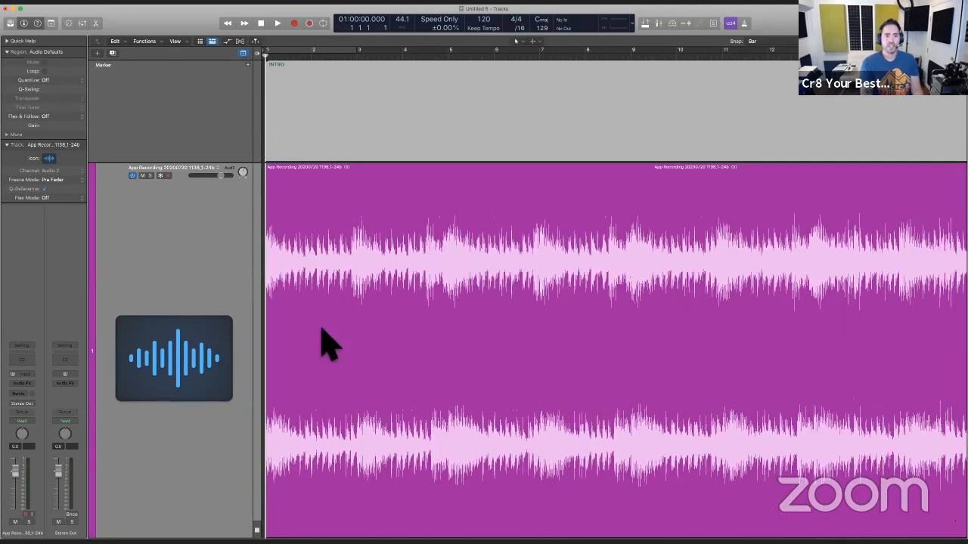
{"action": "key", "text": "super+Up"}
{"action": "key", "text": "super+Up"}
{"action": "key", "text": "super+Left"}
{"action": "key", "text": "super+Left"}
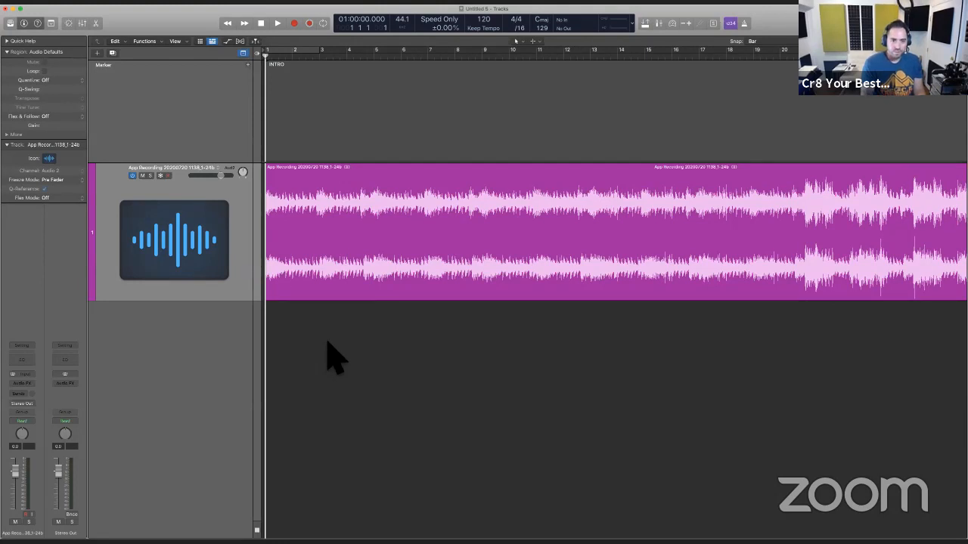
{"action": "key", "text": "space"}
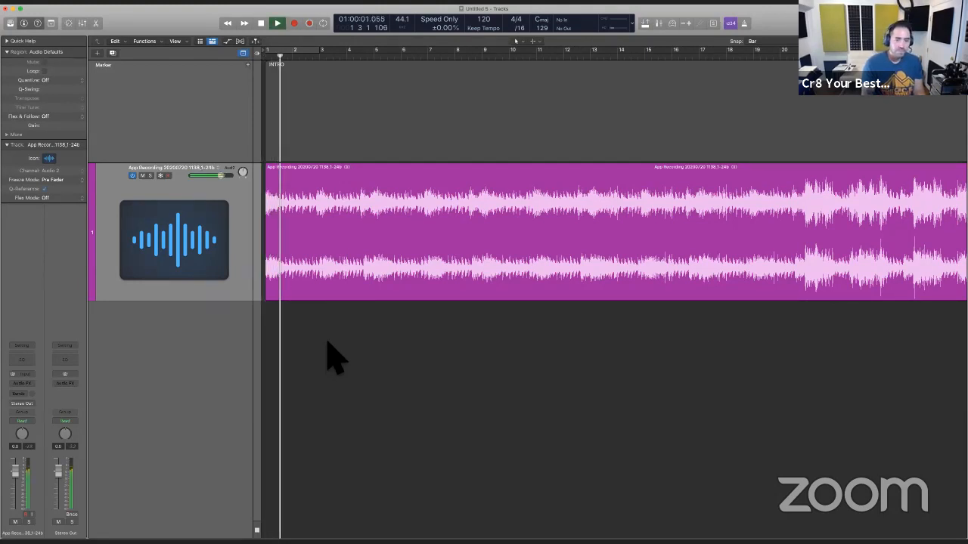
{"action": "key", "text": "super+Right"}
{"action": "key", "text": "super+Right"}
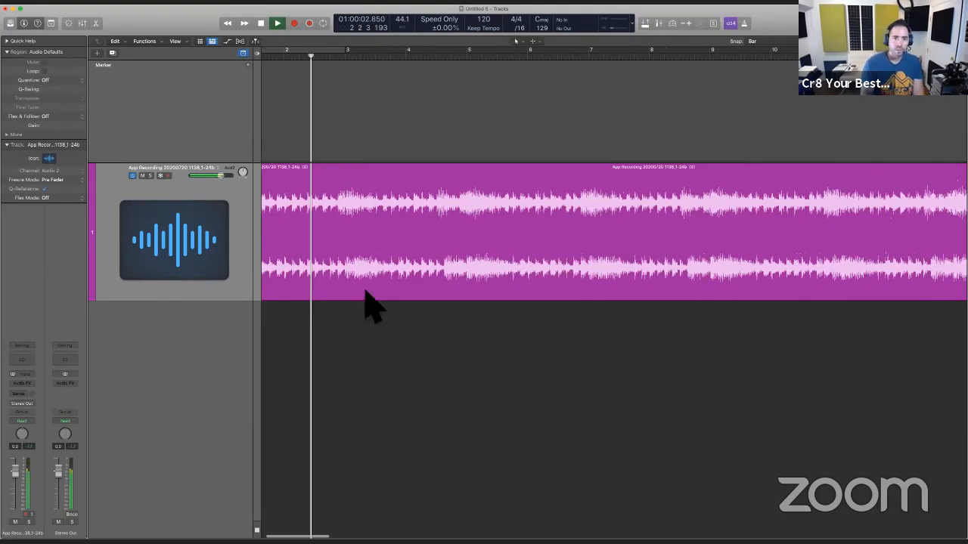
{"action": "key", "text": "space"}
{"action": "double_click", "coordinate": [465, 226], "text": "super"}
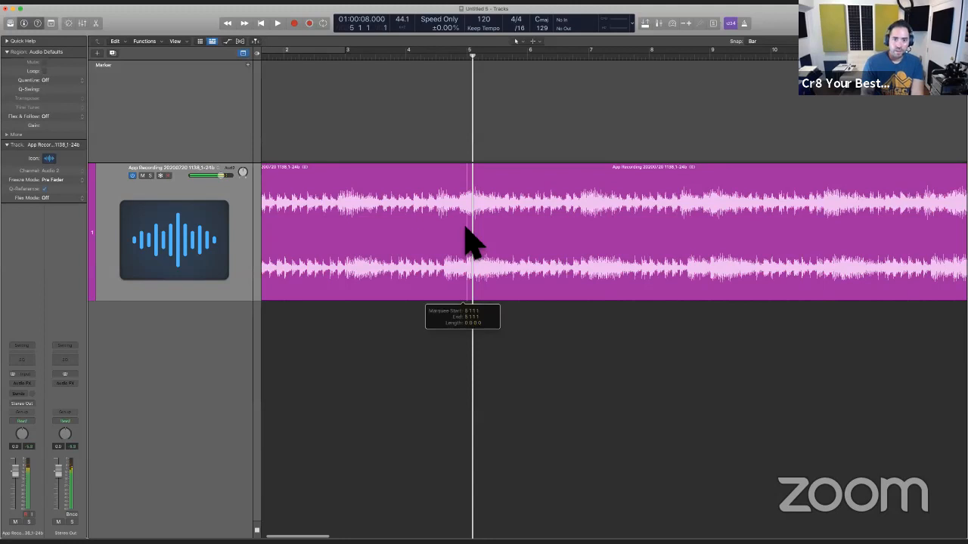
Step: Rename the marker at the start of the project to A SECTION
{"action": "scroll", "coordinate": [433, 363], "scroll_direction": "left", "scroll_amount": 4}
{"action": "left_click_drag", "start_coordinate": [423, 362], "coordinate": [366, 187]}
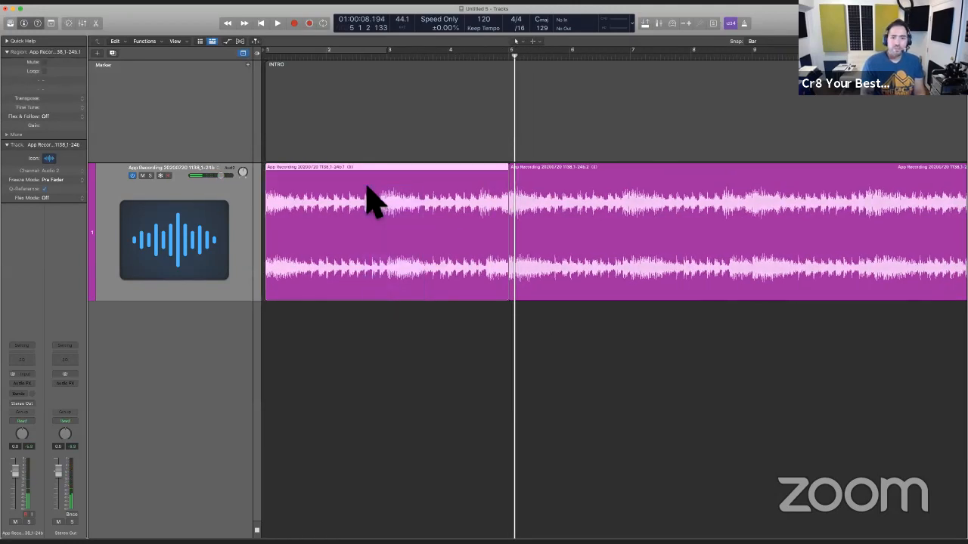
{"action": "left_click", "coordinate": [340, 129]}
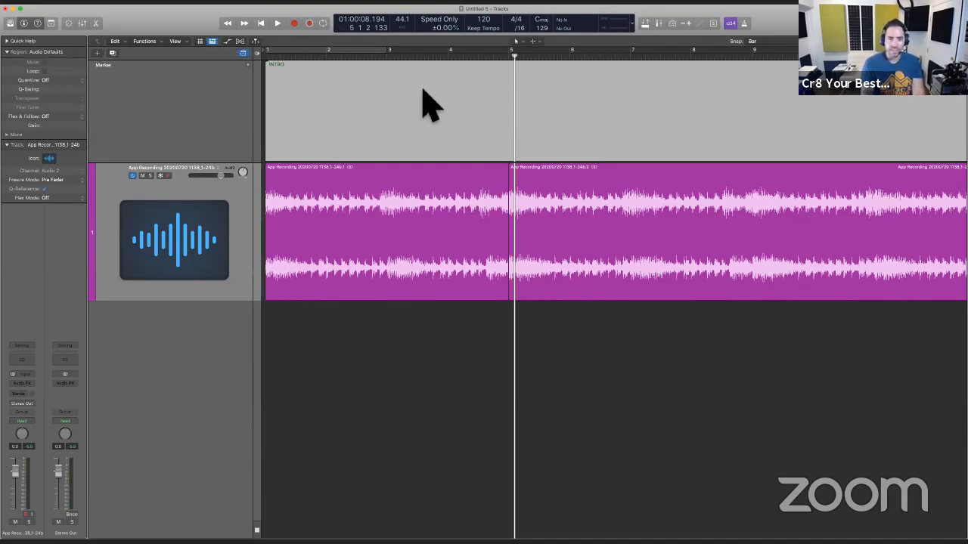
{"action": "double_click", "coordinate": [396, 90]}
{"action": "type", "text": "A SECT"}
{"action": "key", "text": "Return"}
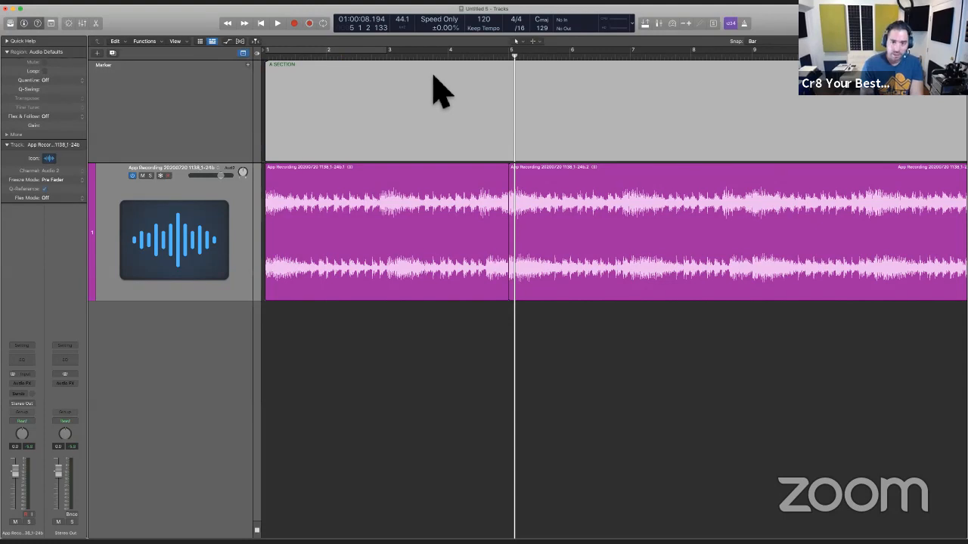
Step: Create a second marker at bar 5 and name it "A SECTION (Add a Ride)"
{"action": "key", "text": "alt+apostrophe"}
{"action": "double_click", "coordinate": [533, 69]}
{"action": "type", "text": "A SECTION"}
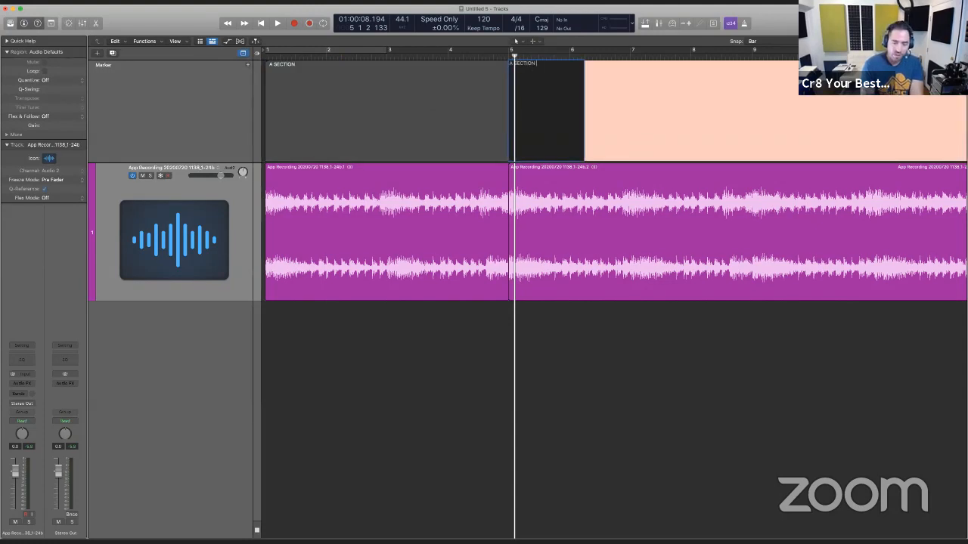
{"action": "type", "text": "("}
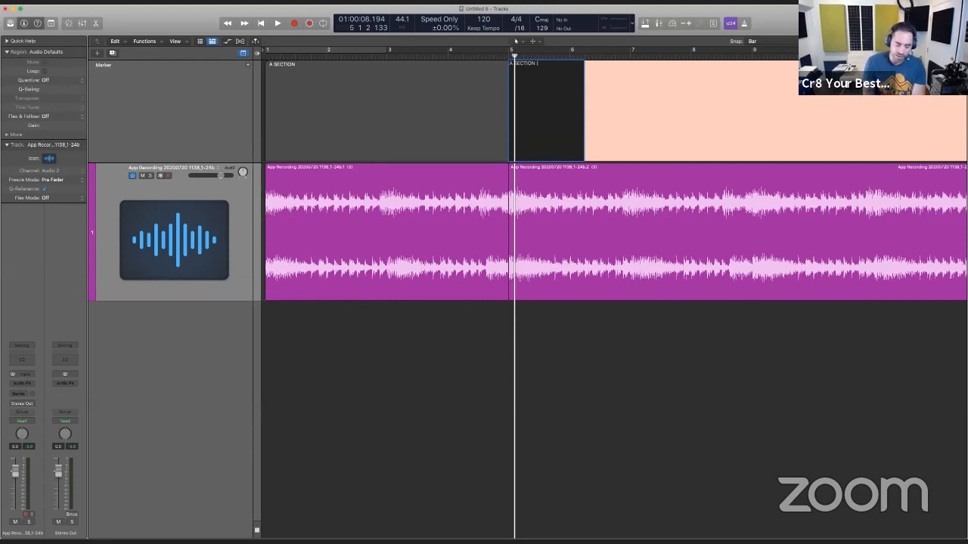
{"action": "type", "text": "Add a Ride"}
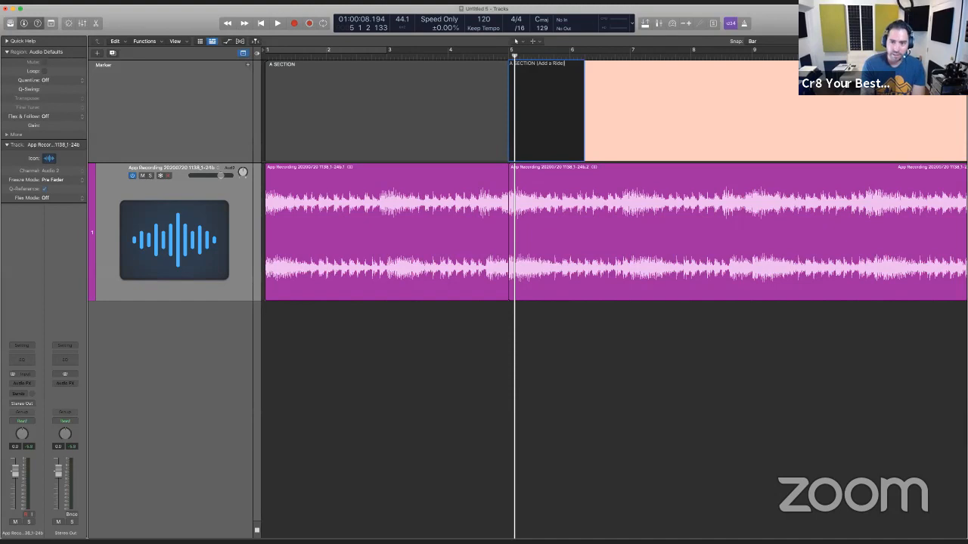
{"action": "key", "text": "Return"}
Step: Play the transition from bar 4 into bar 5 and rename the bar 5 marker "A SECTION (Add a Ride, Pad, etc.)"
{"action": "left_click", "coordinate": [479, 58]}
{"action": "left_click", "coordinate": [530, 319]}
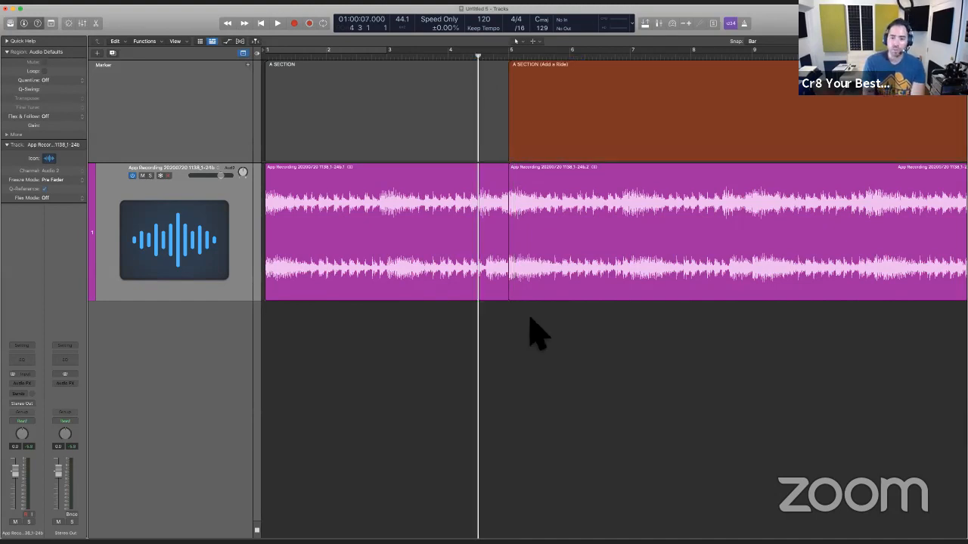
{"action": "key", "text": "space"}
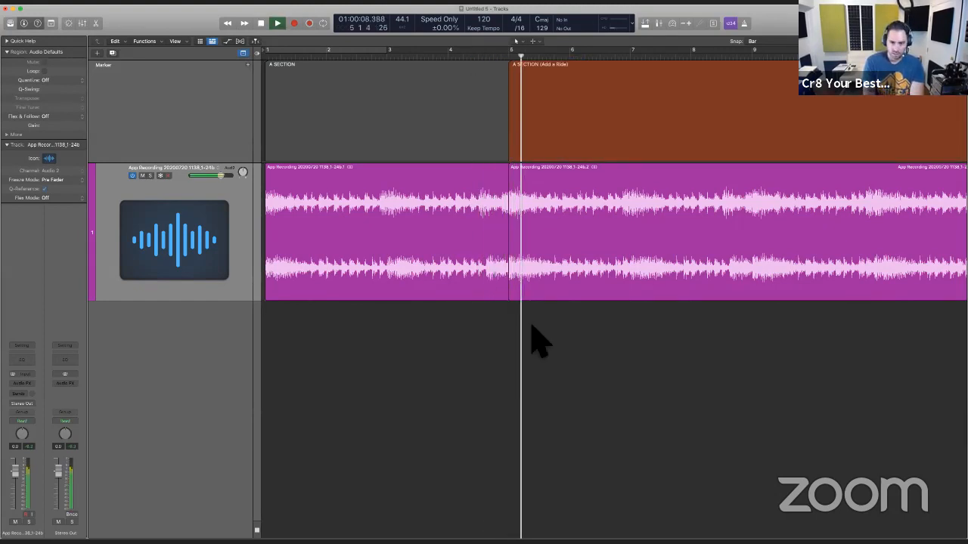
{"action": "key", "text": "space"}
{"action": "double_click", "coordinate": [580, 66]}
{"action": "key", "text": "Right"}
{"action": "type", "text": ", Pad"}
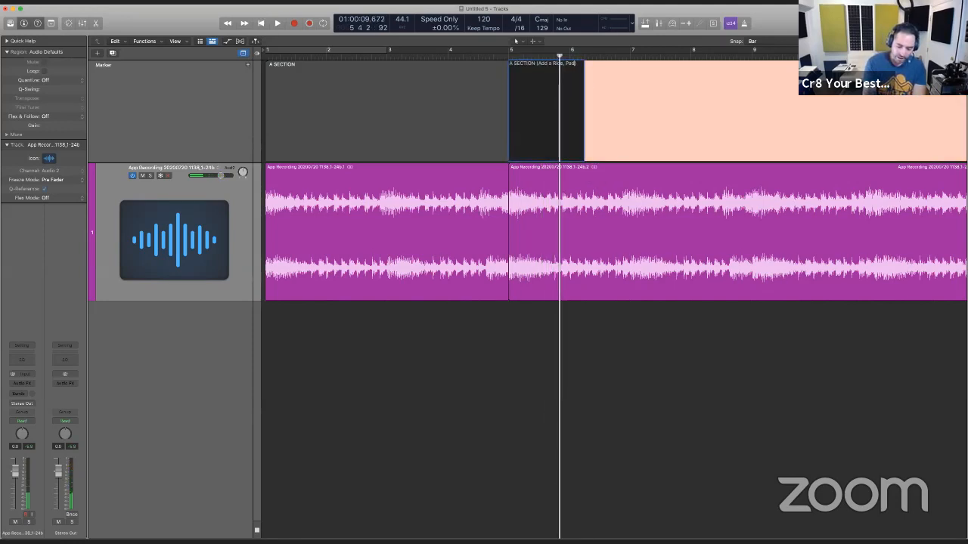
{"action": "type", "text": ", S"}
{"action": "type", "text": "tc.)"}
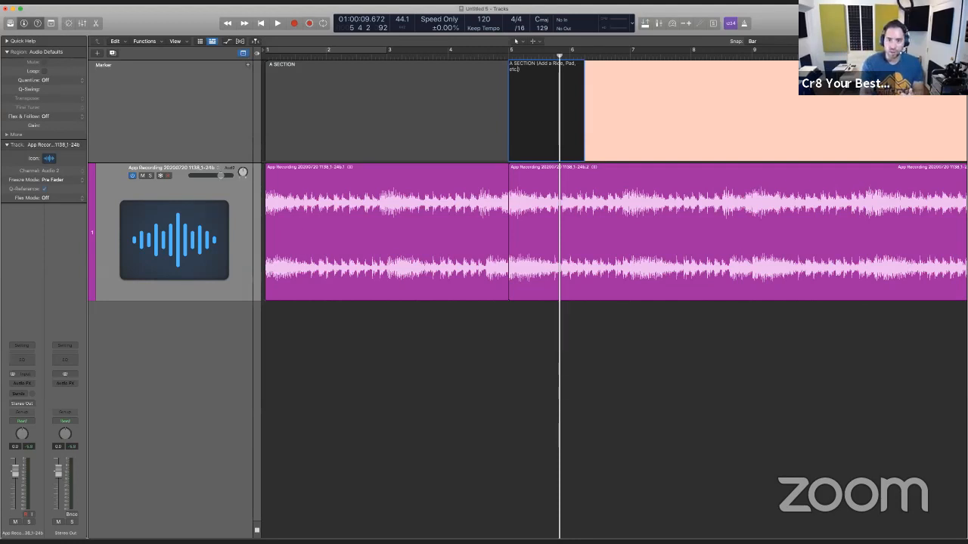
{"action": "key", "text": "Return"}
Step: Listen to the section from bar 5, and resume playback from bar 7 to locate the next section change
{"action": "key", "text": "comma"}
{"action": "key", "text": "space"}
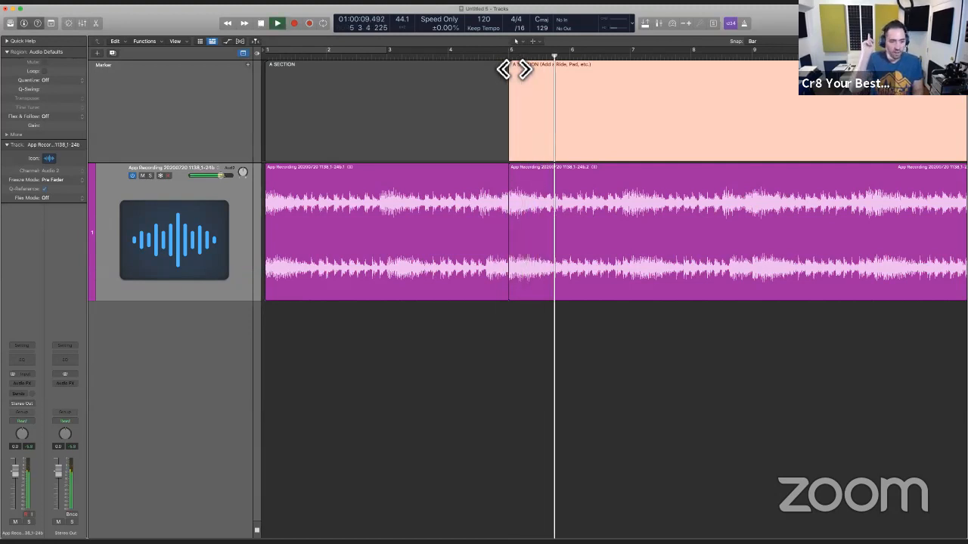
{"action": "scroll", "coordinate": [515, 69], "scroll_direction": "right", "scroll_amount": 2}
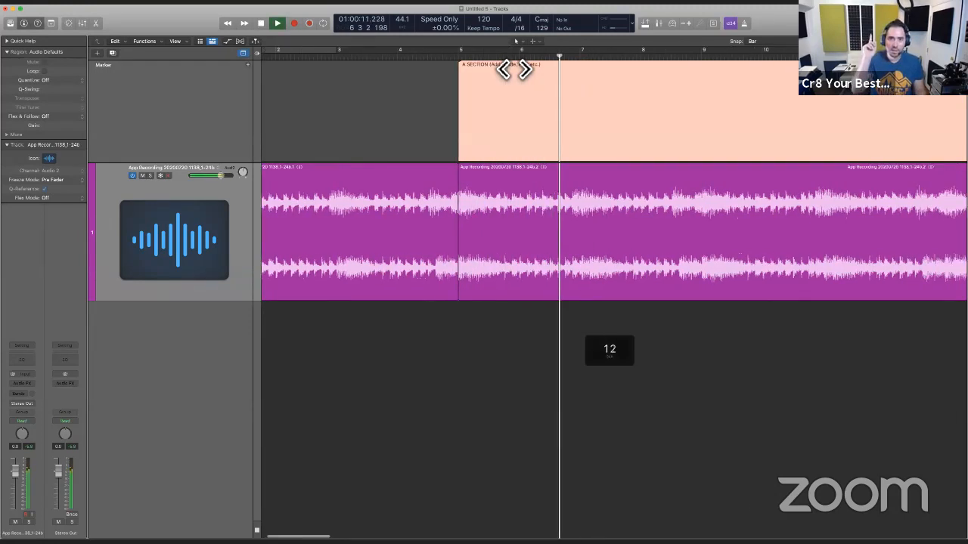
{"action": "scroll", "coordinate": [514, 70], "scroll_direction": "right", "scroll_amount": 3}
{"action": "key", "text": "space"}
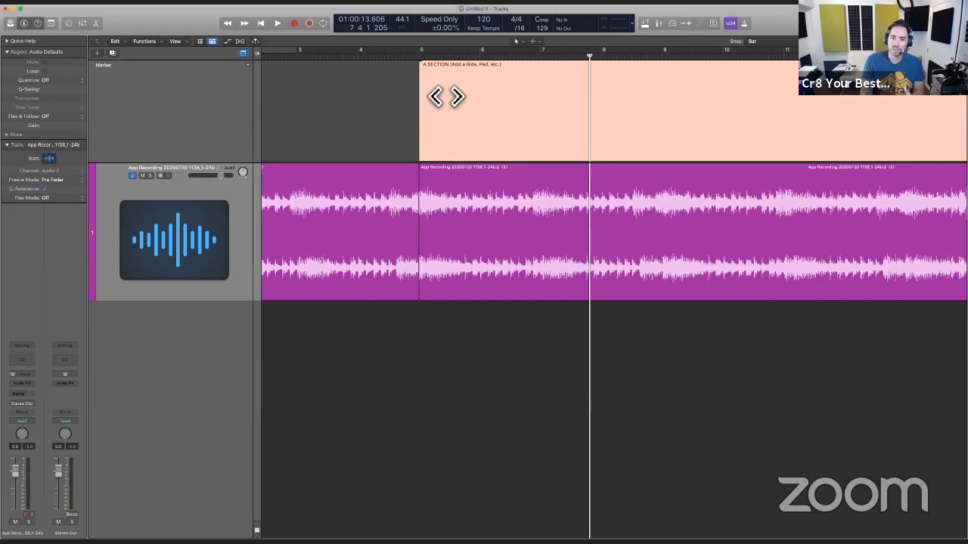
{"action": "key", "text": "comma"}
{"action": "key", "text": "comma"}
{"action": "key", "text": "comma"}
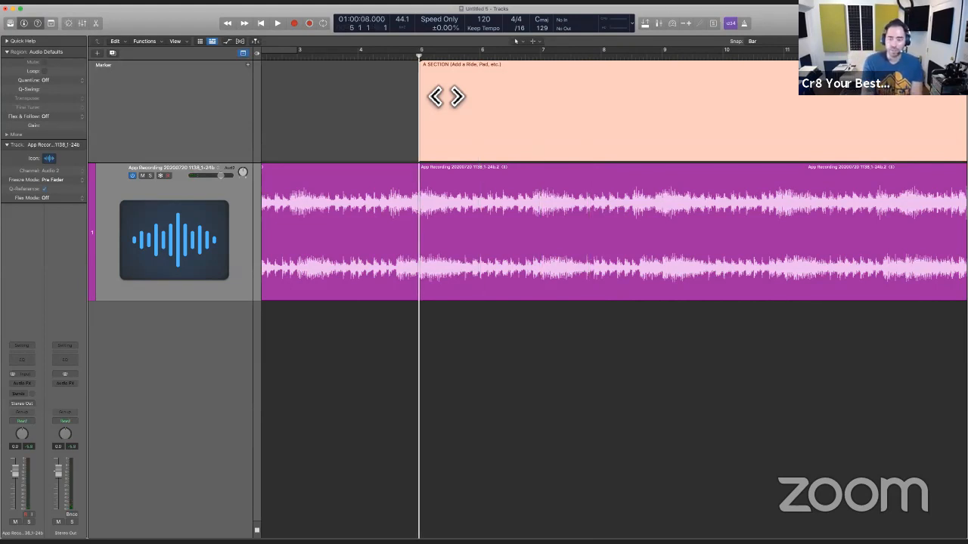
{"action": "key", "text": "period"}
{"action": "key", "text": "period"}
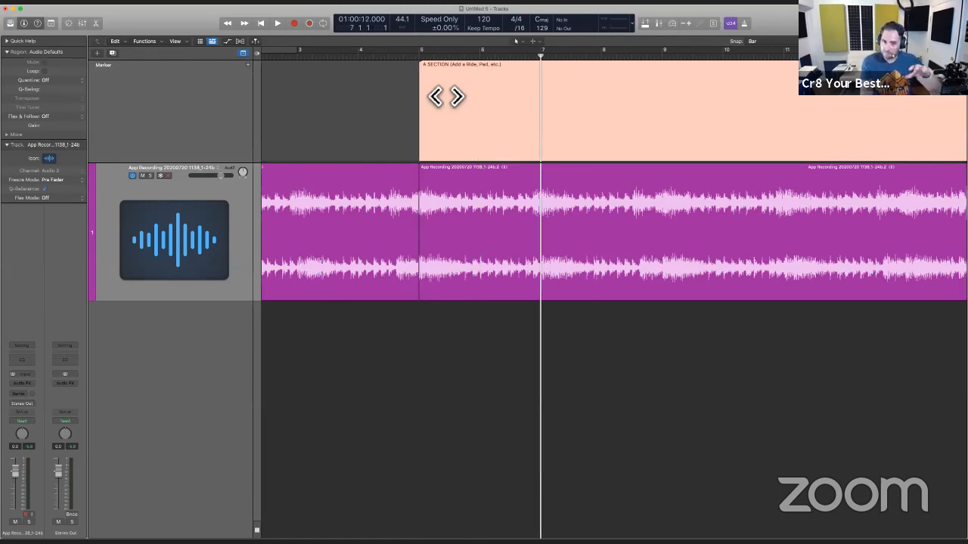
{"action": "key", "text": "space"}
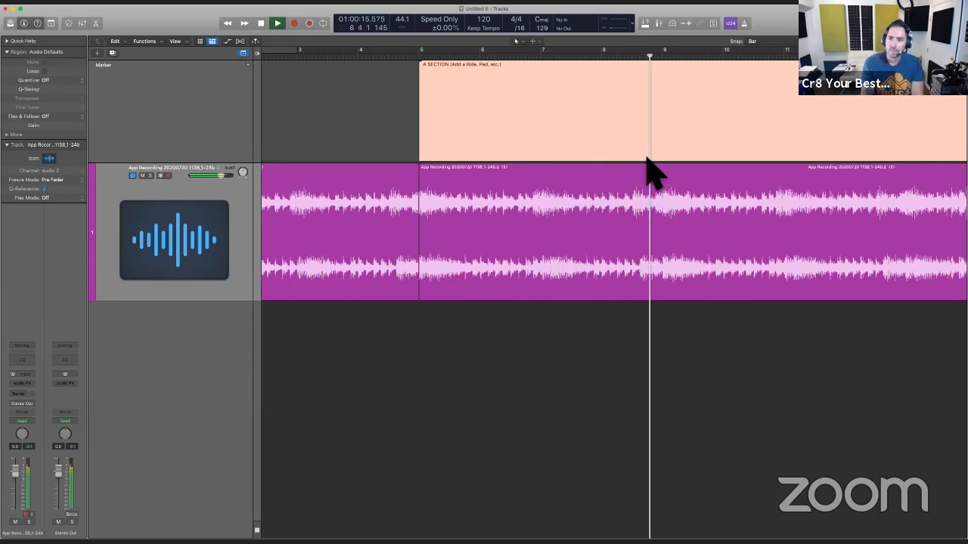
Step: Try adding a marker at bar 9 during playback, and undo it
{"action": "key", "text": "alt+apostrophe"}
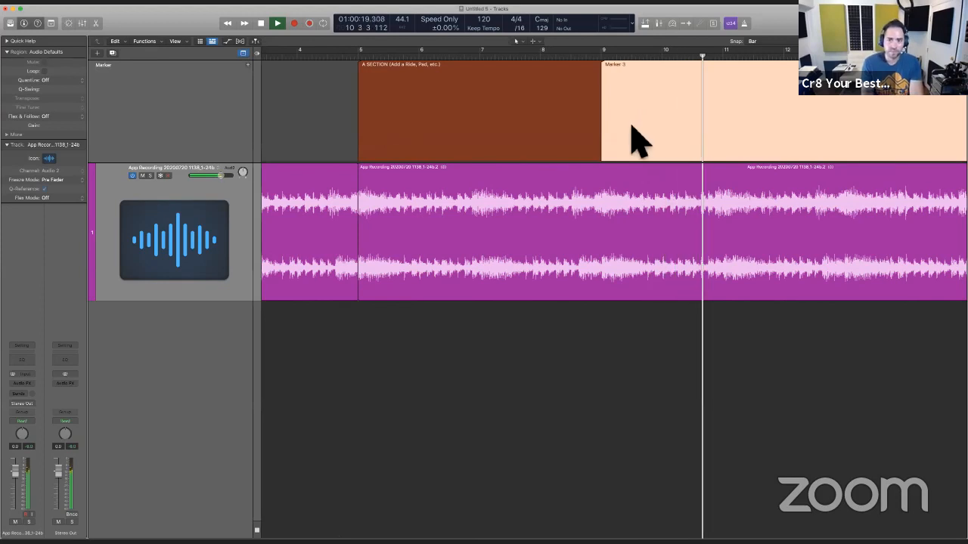
{"action": "key", "text": "super+z"}
Step: Continue playback up to the next section change and create a marker at bar 13
{"action": "scroll", "coordinate": [632, 125], "scroll_direction": "right", "scroll_amount": 2}
{"action": "scroll", "coordinate": [632, 126], "scroll_direction": "right", "scroll_amount": 1}
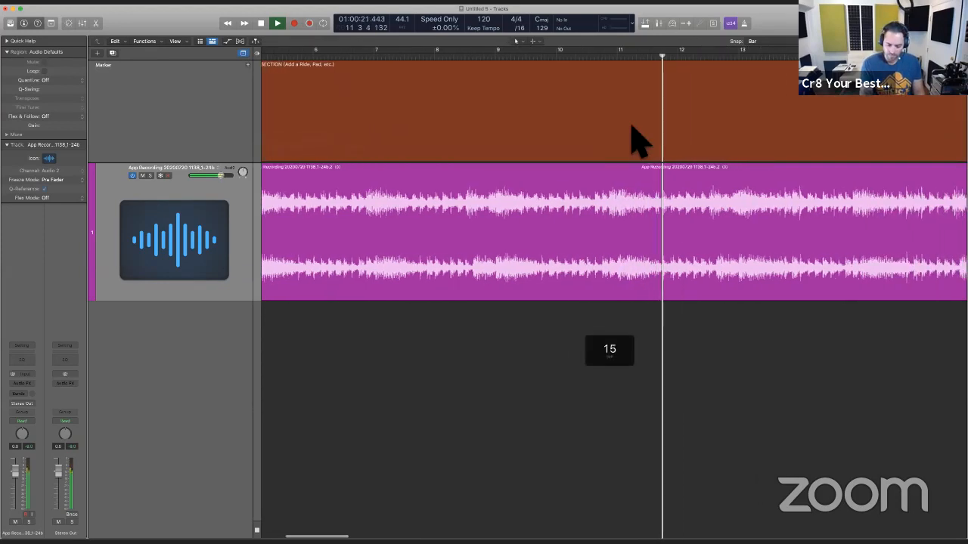
{"action": "key", "text": "super+Right"}
{"action": "key", "text": "super+Right"}
{"action": "key", "text": "super+Right"}
{"action": "key", "text": "super+Left"}
{"action": "key", "text": "super+Left"}
{"action": "key", "text": "super+Left"}
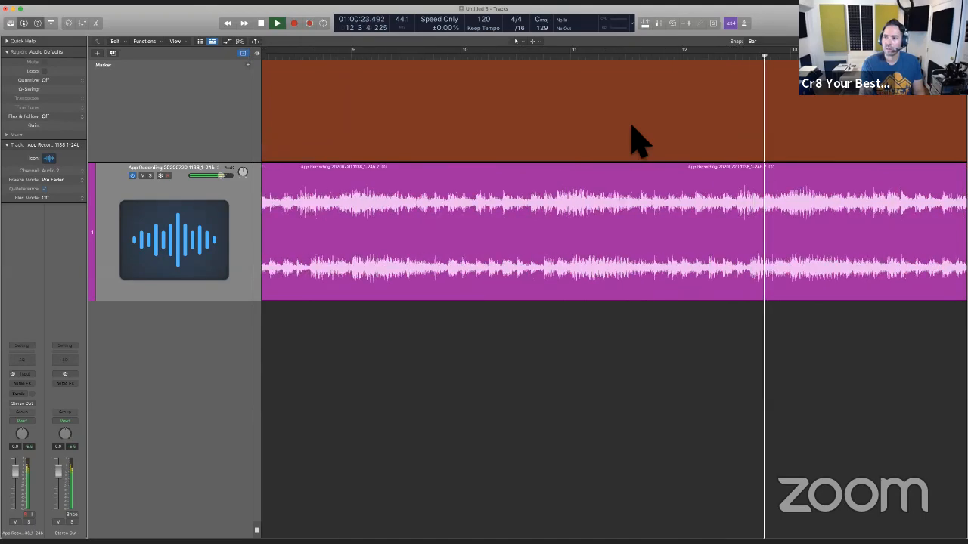
{"action": "key", "text": "alt+apostrophe"}
Step: Stop playback and rename the marker at bar 13 to "A Section"
{"action": "key", "text": "super+Left"}
{"action": "key", "text": "super+Left"}
{"action": "key", "text": "super+Left"}
{"action": "key", "text": "super+Left"}
{"action": "key", "text": "super+Left"}
{"action": "key", "text": "super+Left"}
{"action": "key", "text": "space"}
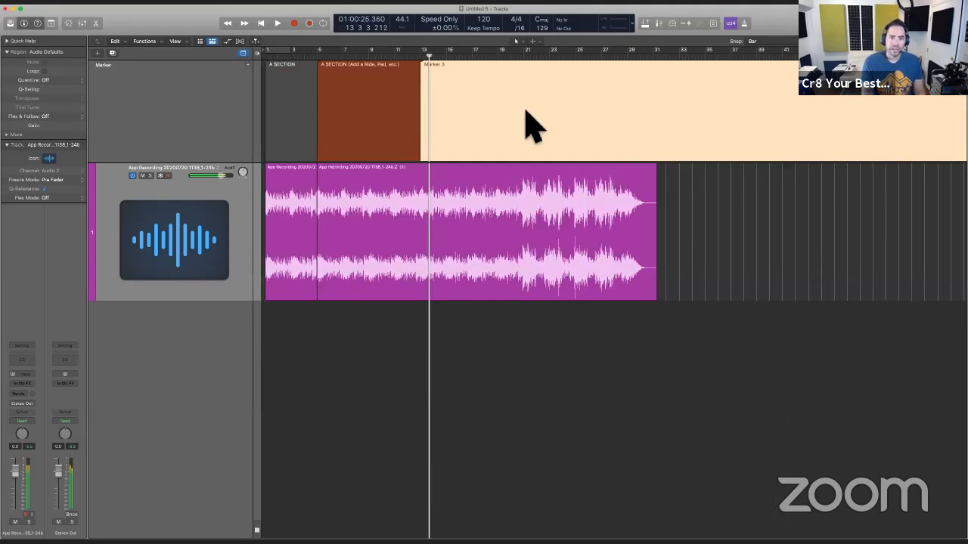
{"action": "key", "text": "super+Right"}
{"action": "key", "text": "super+Right"}
{"action": "scroll", "coordinate": [687, 102], "scroll_direction": "left", "scroll_amount": 4}
{"action": "double_click", "coordinate": [680, 77]}
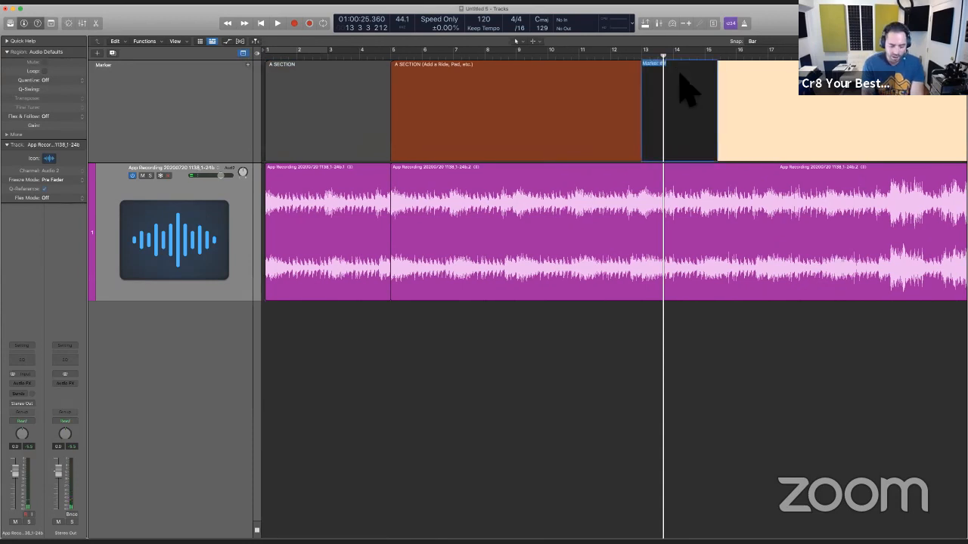
{"action": "type", "text": "A Section"}
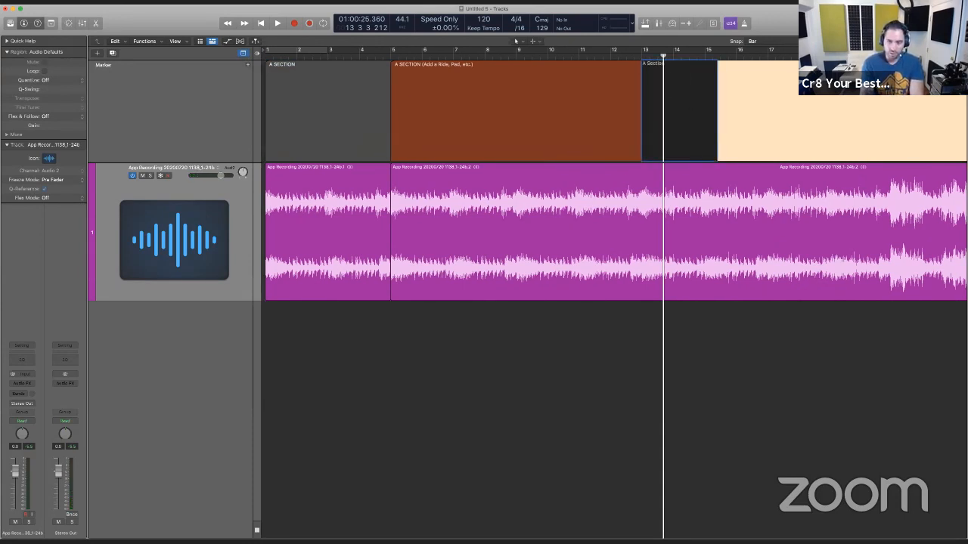
{"action": "key", "text": "Return"}
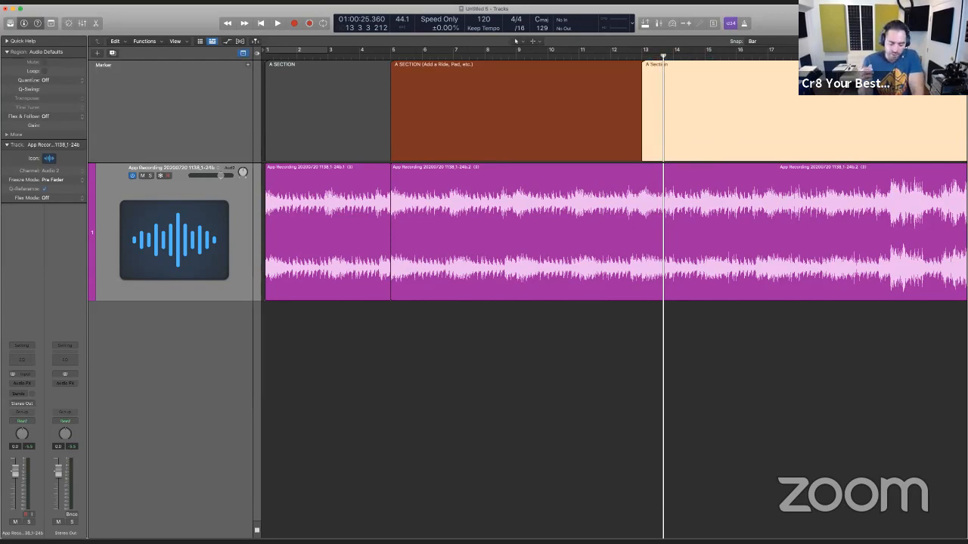
Step: Rename the marker at bar 13 to "A SECTION" in capitals to match the other markers
{"action": "double_click", "coordinate": [714, 67]}
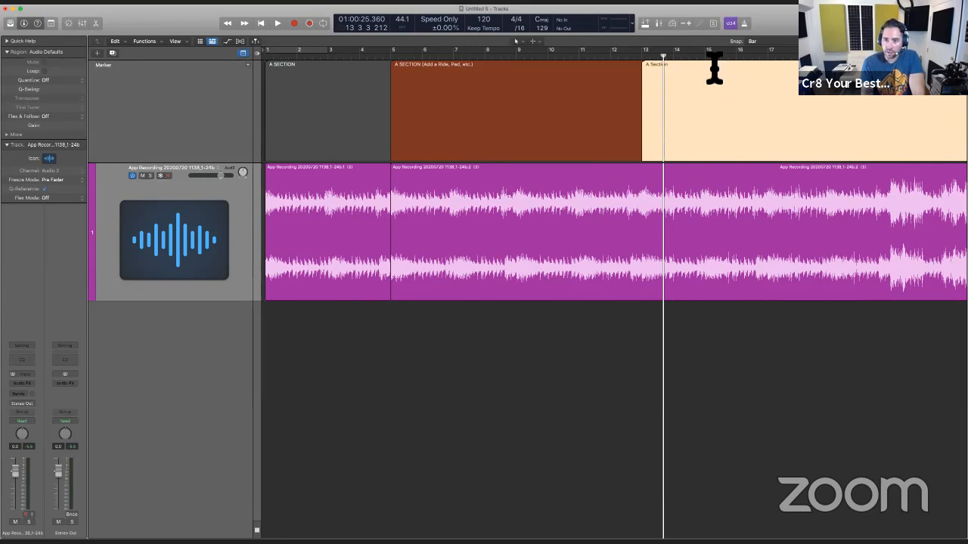
{"action": "type", "text": "A SEC"}
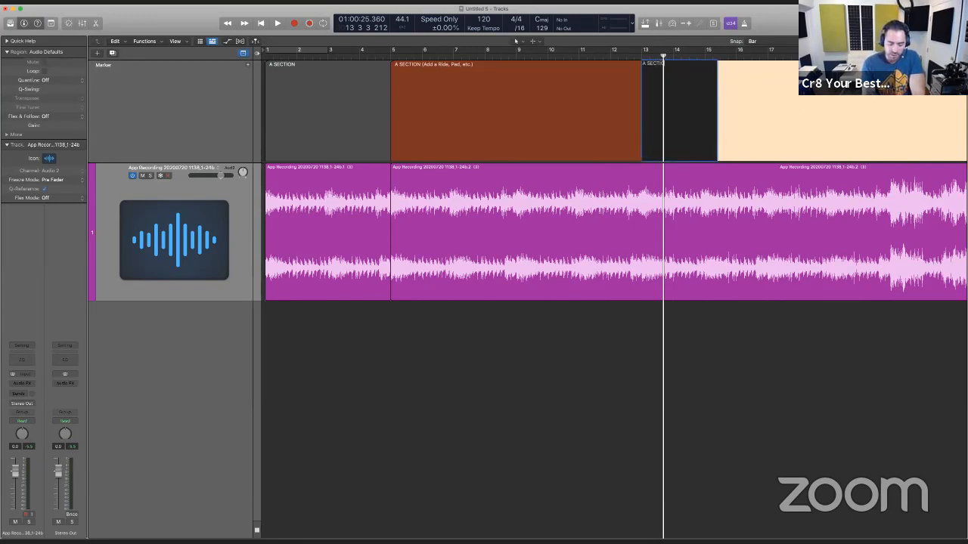
{"action": "type", "text": "TION"}
{"action": "key", "text": "Return"}
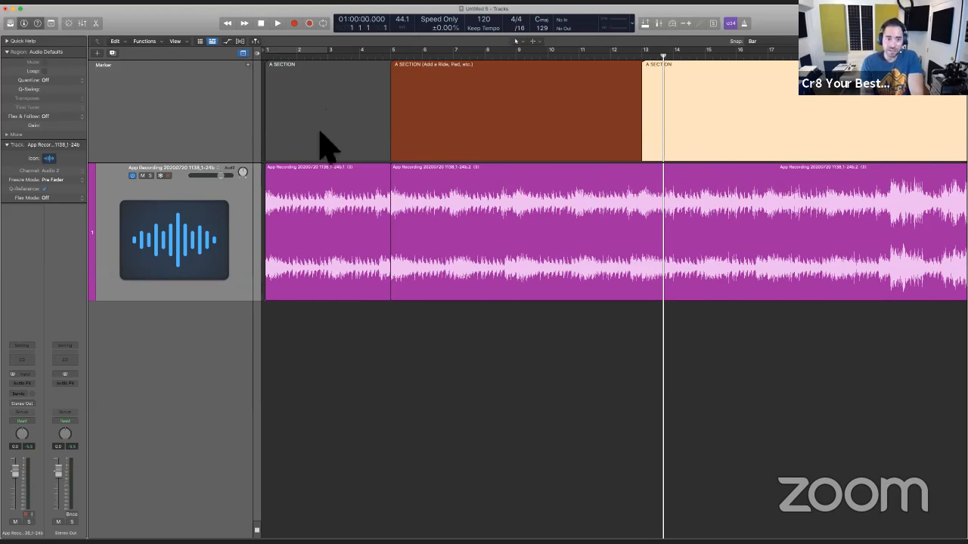
Step: Play the recording from the start and jump playback to the bar 5 marker and the bar 13 marker
{"action": "key", "text": "Return"}
{"action": "key", "text": "space"}
{"action": "left_click", "coordinate": [411, 68], "text": "alt"}
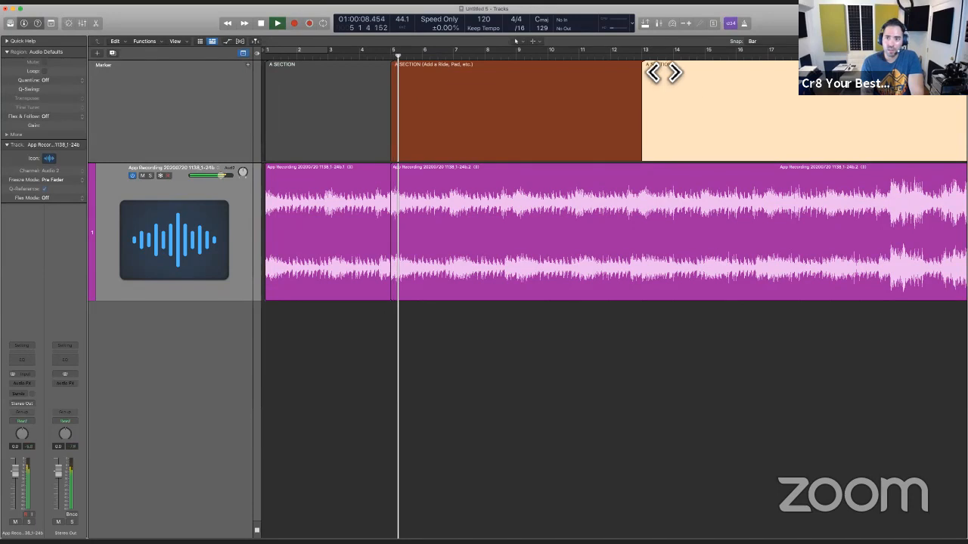
{"action": "left_click", "coordinate": [666, 117], "text": "alt"}
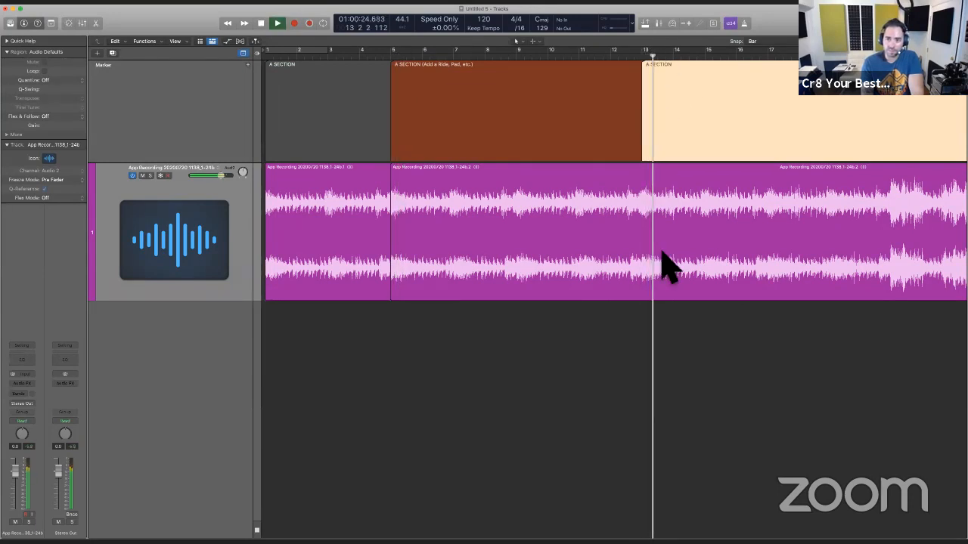
Step: Extend the name of the marker at bar 13 to "A SECTION (Percussion,"
{"action": "double_click", "coordinate": [671, 72]}
{"action": "key", "text": "Right"}
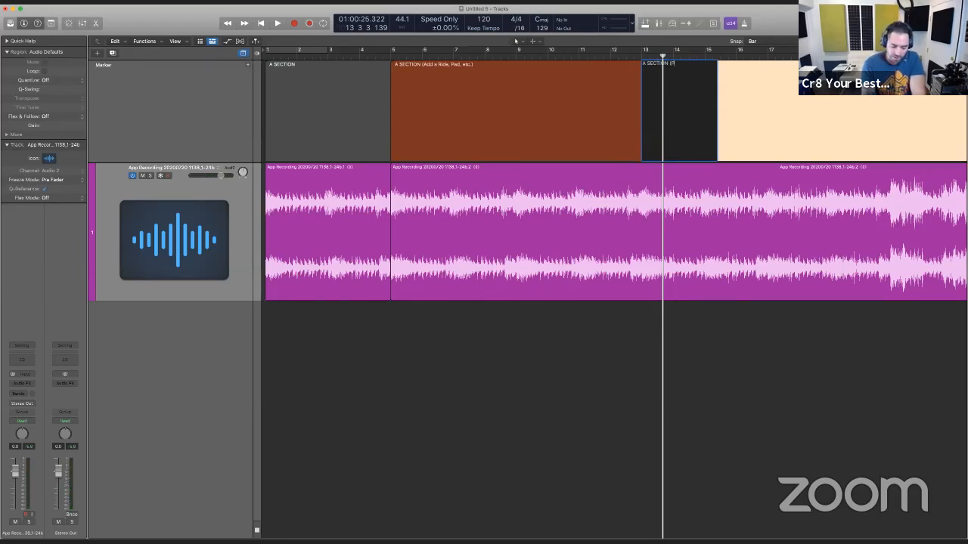
{"action": "type", "text": "(Percussion)"}
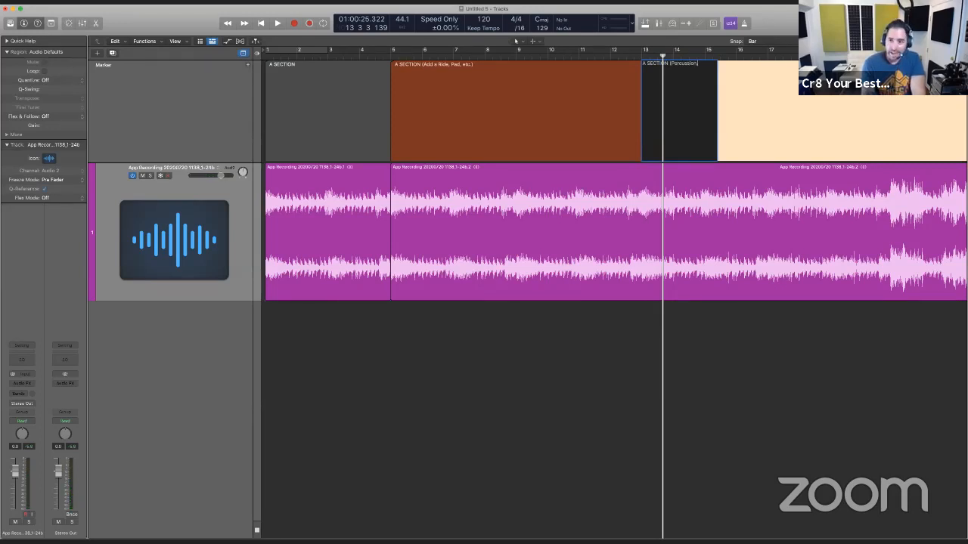
{"action": "key", "text": "Return"}
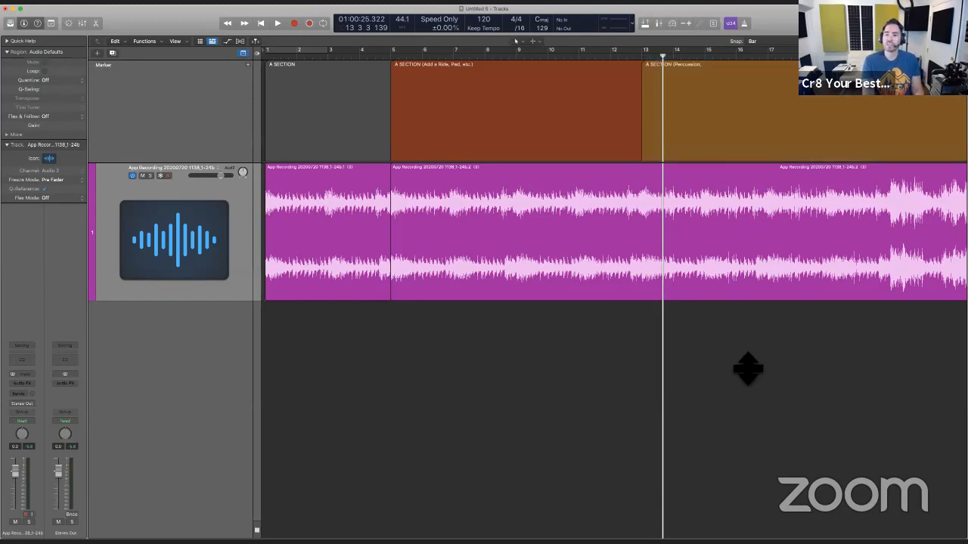
Step: Fit the whole recording in the timeline and place the playhead at the start of bar 13
{"action": "scroll", "coordinate": [748, 369], "scroll_direction": "down", "scroll_amount": 5}
{"action": "scroll", "coordinate": [747, 369], "scroll_direction": "up", "scroll_amount": 4}
{"action": "scroll", "coordinate": [731, 393], "scroll_direction": "left", "scroll_amount": 5}
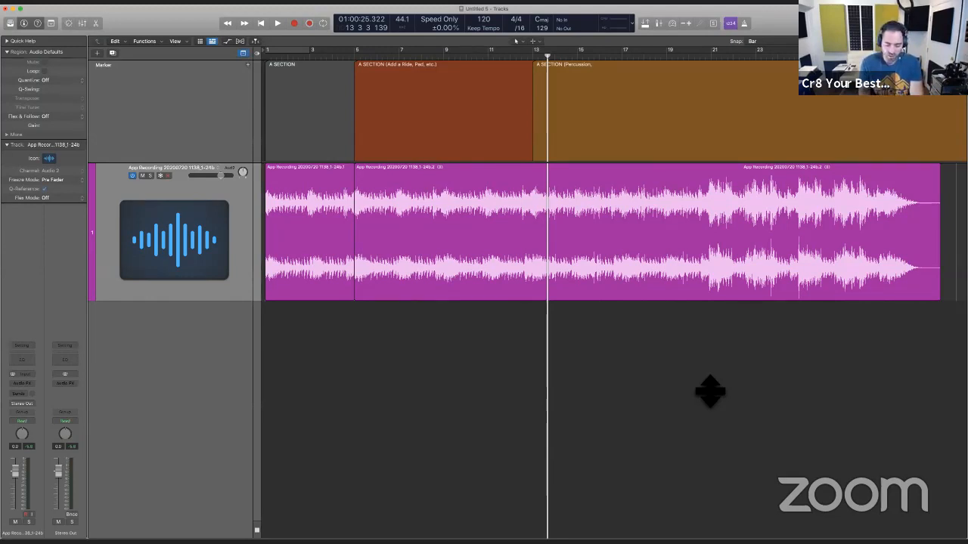
{"action": "key", "text": "super+s"}
{"action": "left_click", "coordinate": [652, 428]}
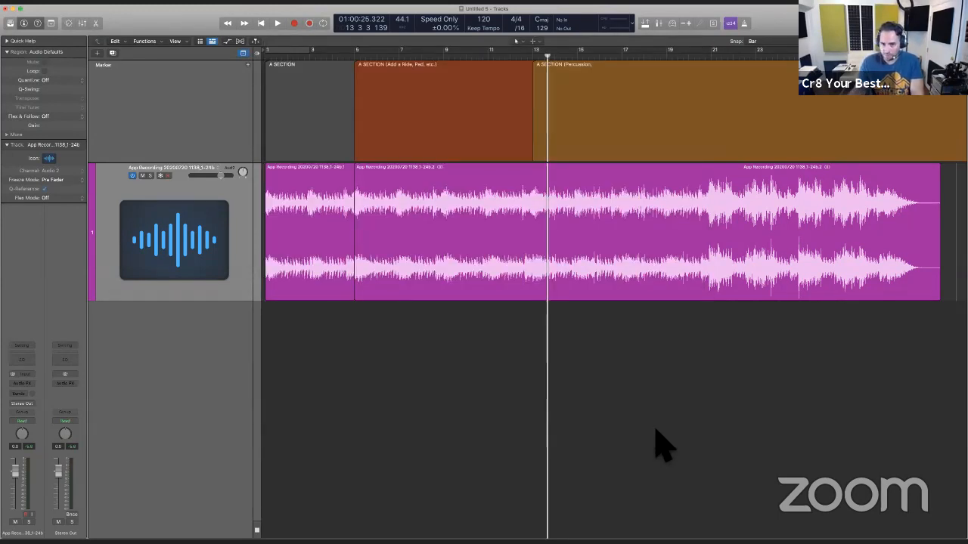
{"action": "key", "text": "."}
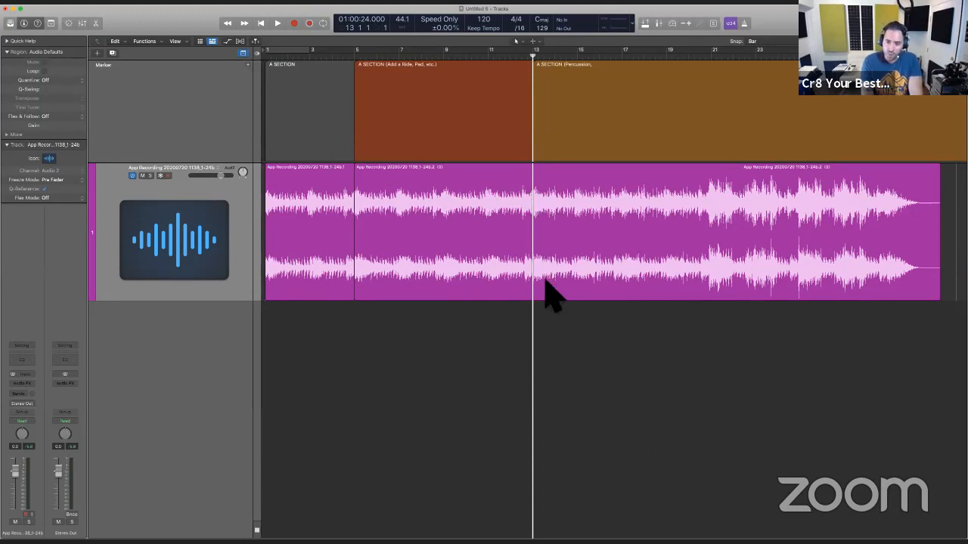
Step: Open the project notes area beside the timeline and widen it
{"action": "left_click", "coordinate": [569, 73]}
{"action": "double_click", "coordinate": [579, 75]}
{"action": "left_click", "coordinate": [599, 86]}
{"action": "left_click", "coordinate": [605, 342]}
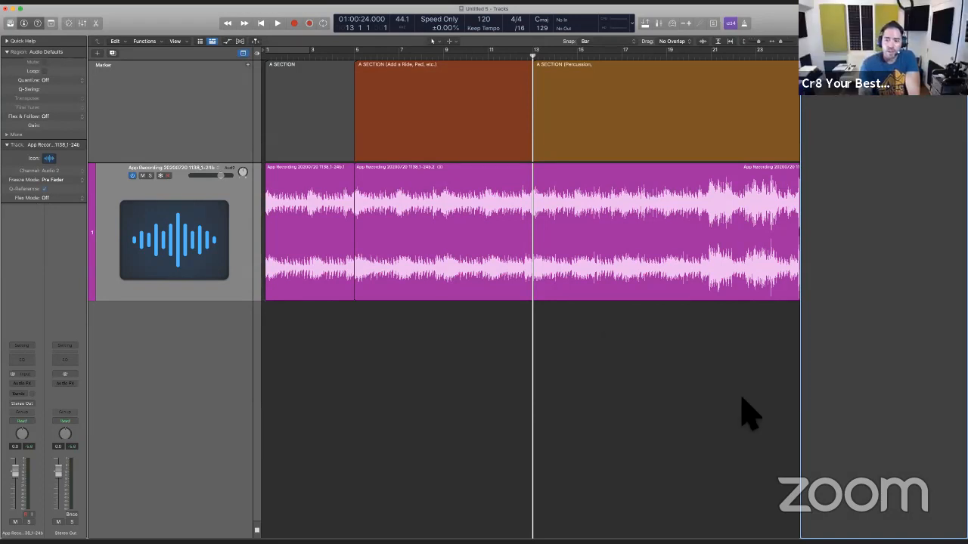
{"action": "left_click_drag", "start_coordinate": [801, 407], "coordinate": [724, 411]}
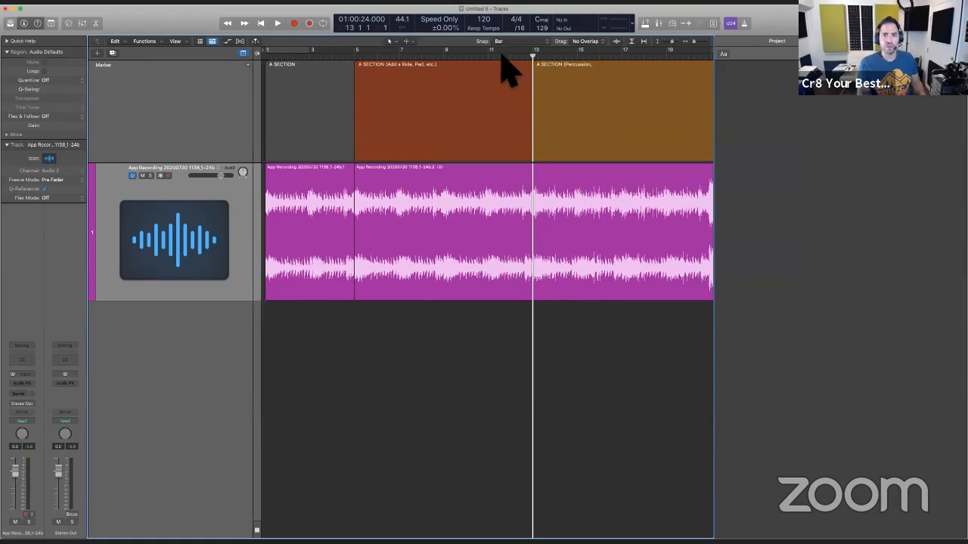
{"action": "left_click", "coordinate": [491, 29]}
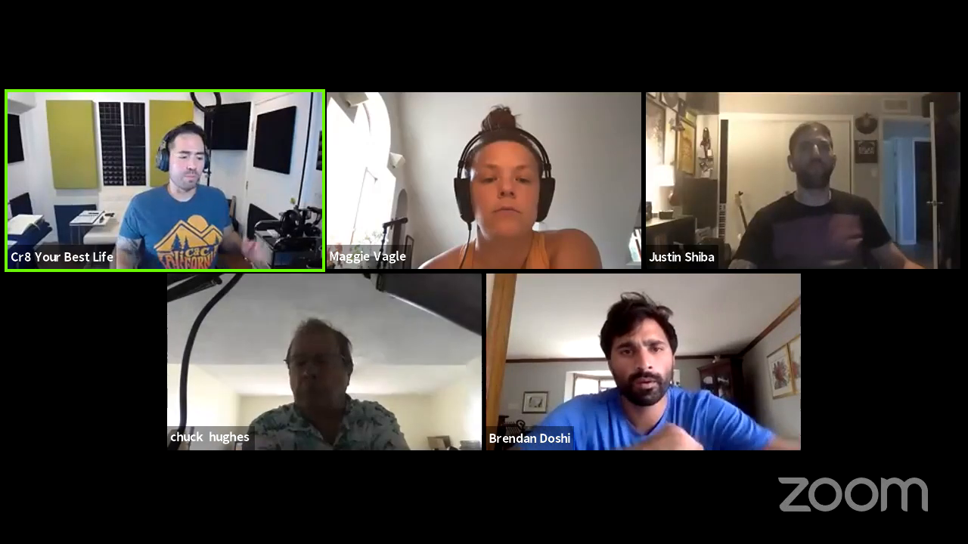
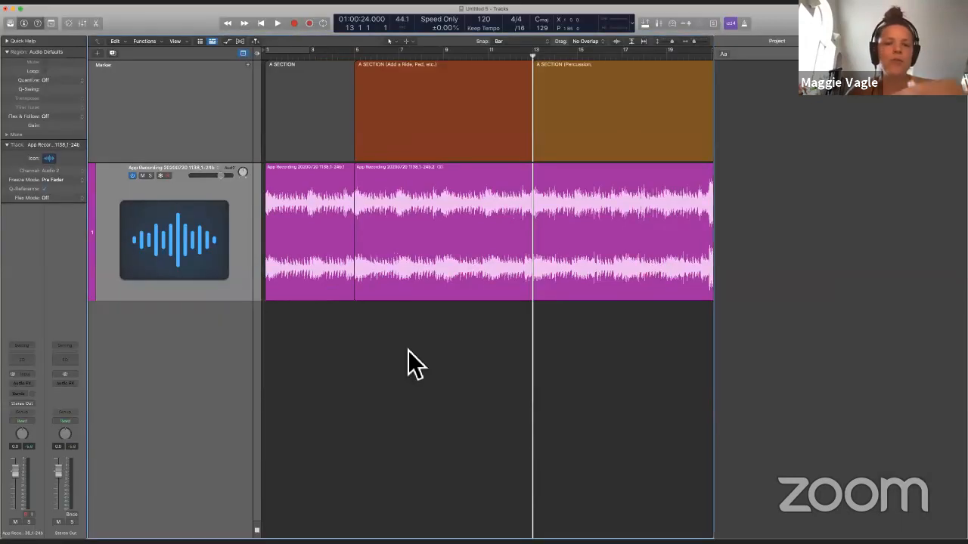
Step: Show the mixer briefly, hide it again, and collapse the Region and Track details in the inspector
{"action": "key", "text": "x"}
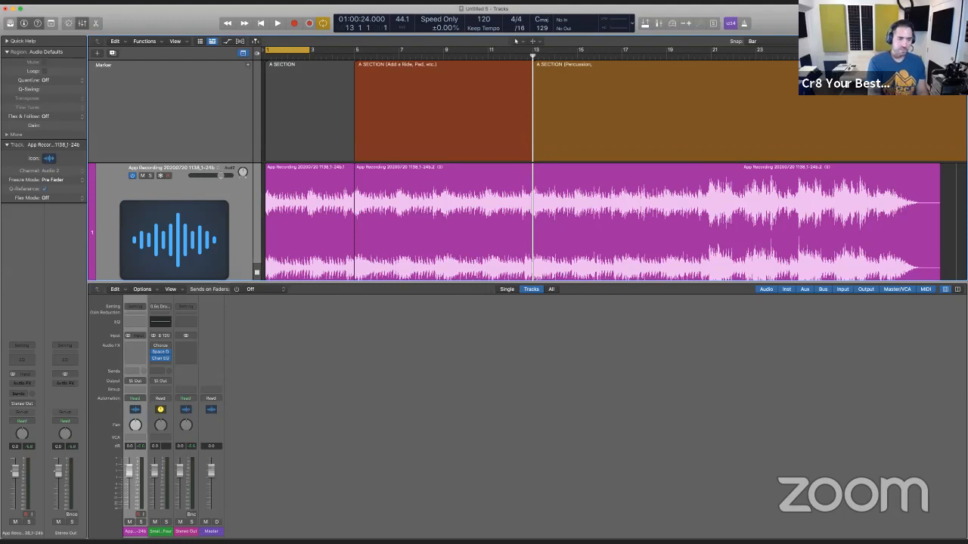
{"action": "key", "text": "x"}
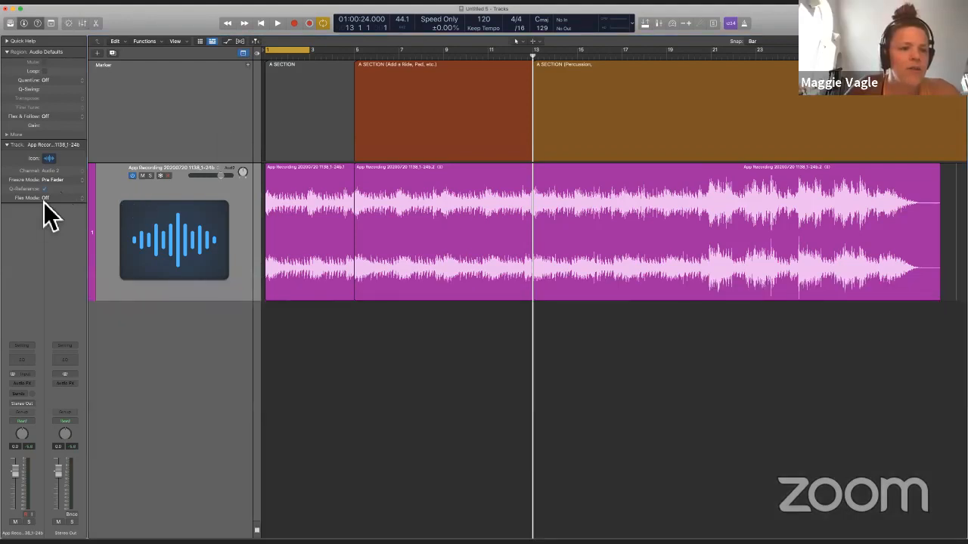
{"action": "left_click", "coordinate": [6, 144]}
{"action": "left_click", "coordinate": [7, 51]}
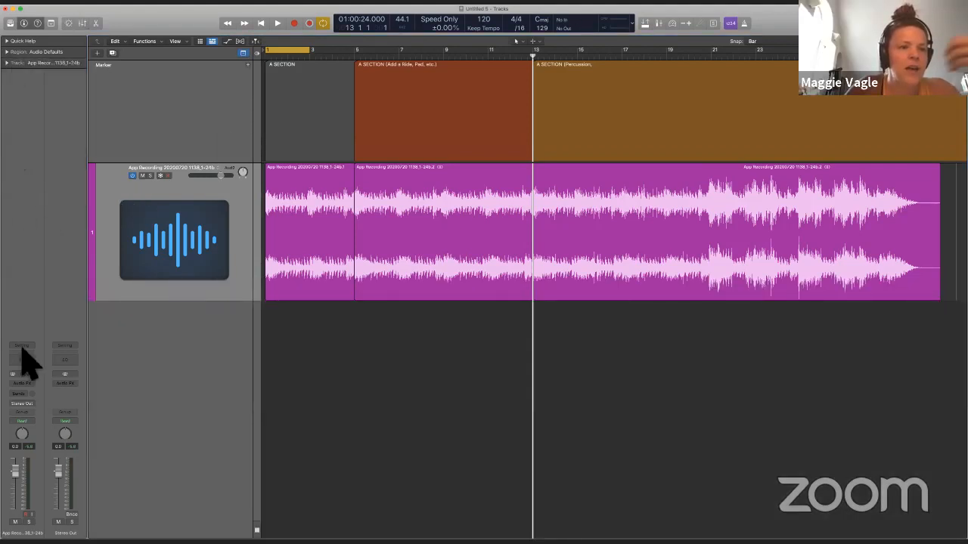
Step: Add one software instrument track with an Empty Channel Strip after the recording track
{"action": "left_click", "coordinate": [153, 234]}
{"action": "key", "text": "alt+super+n"}
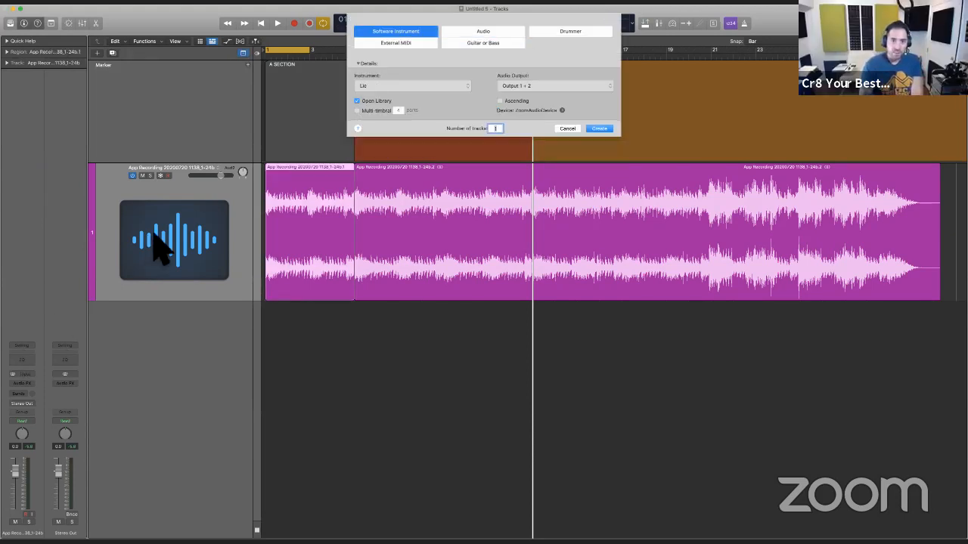
{"action": "left_click", "coordinate": [458, 86]}
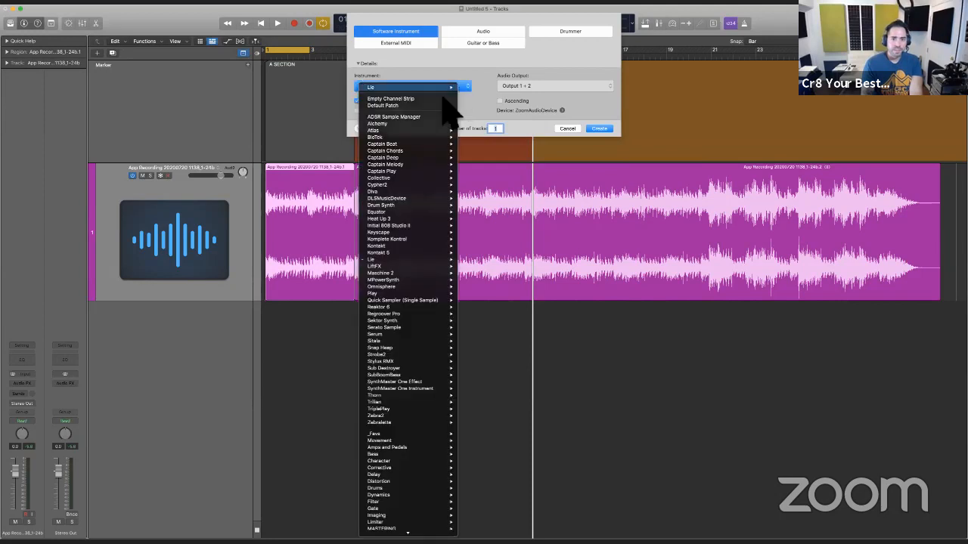
{"action": "left_click", "coordinate": [440, 89]}
{"action": "left_click", "coordinate": [441, 90]}
{"action": "left_click", "coordinate": [432, 106]}
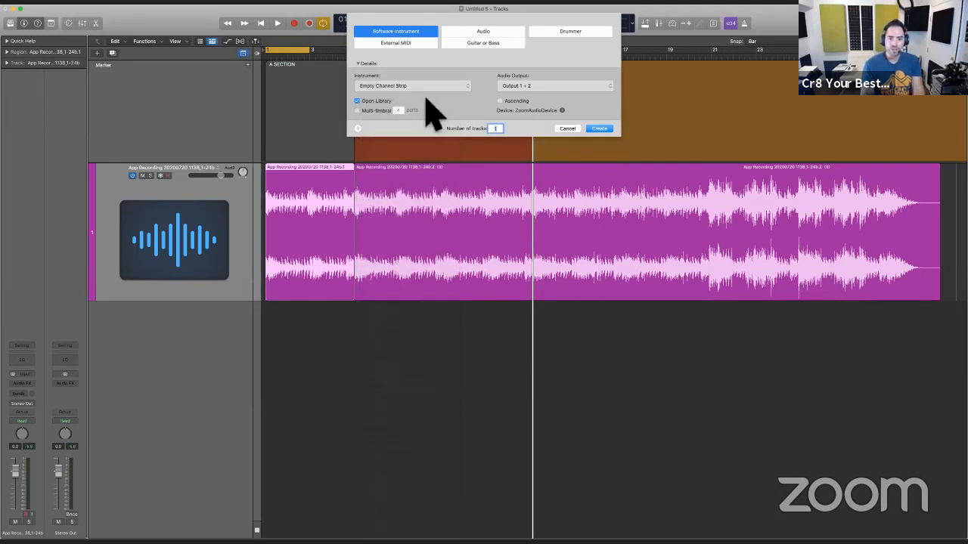
{"action": "key", "text": "Return"}
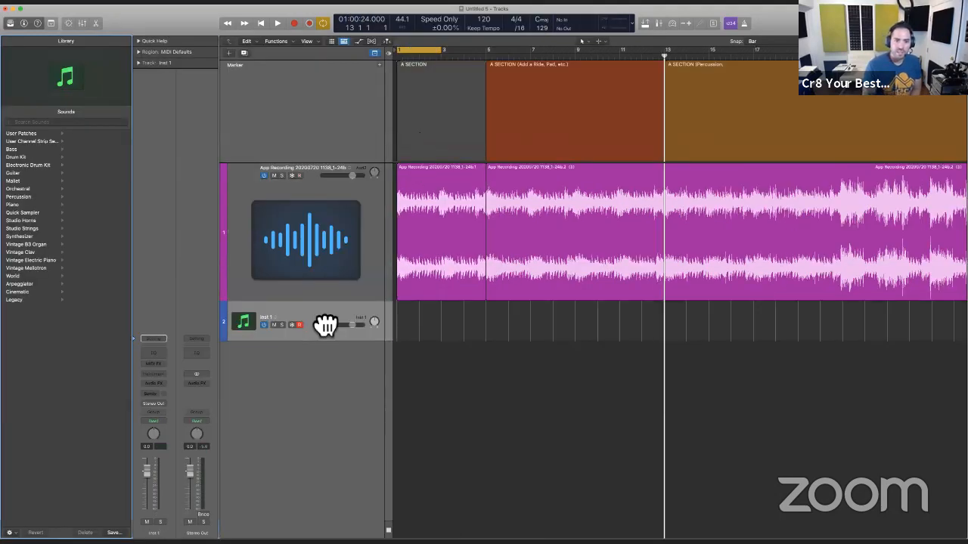
Step: Move the new instrument track above the recording and reduce the recording track's height to match it
{"action": "left_click_drag", "start_coordinate": [324, 322], "coordinate": [321, 185]}
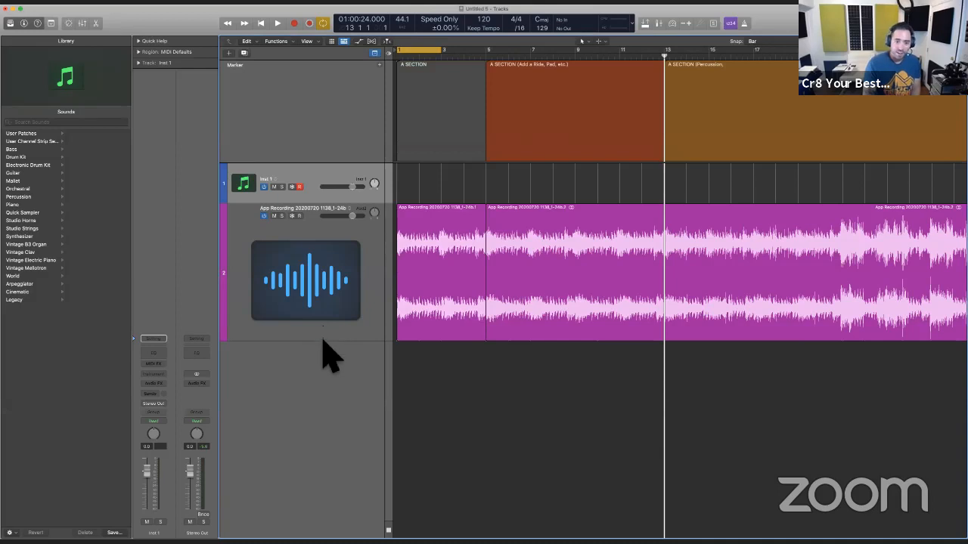
{"action": "left_click_drag", "start_coordinate": [325, 317], "coordinate": [321, 246]}
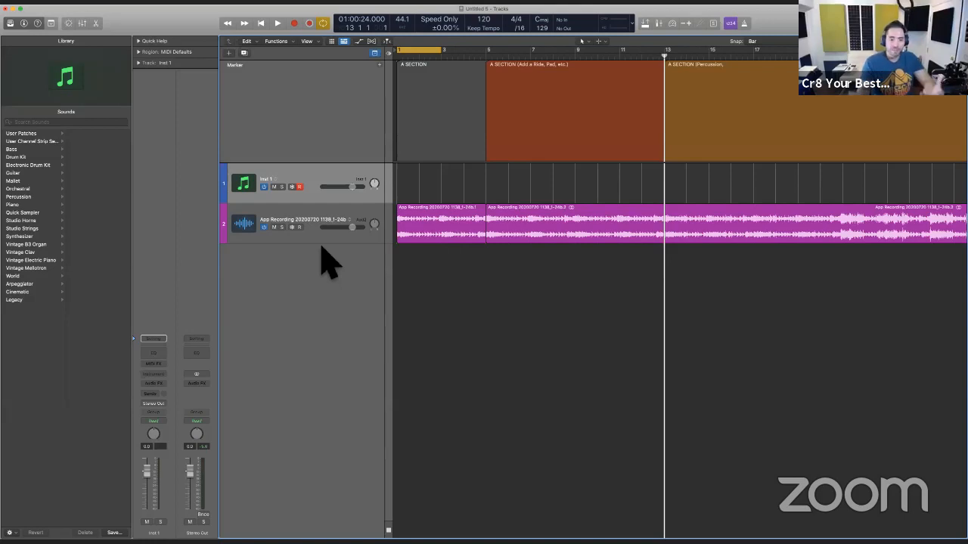
Step: Try adding a region at bar 1 of the instrument track, and delete it
{"action": "right_click", "coordinate": [415, 180]}
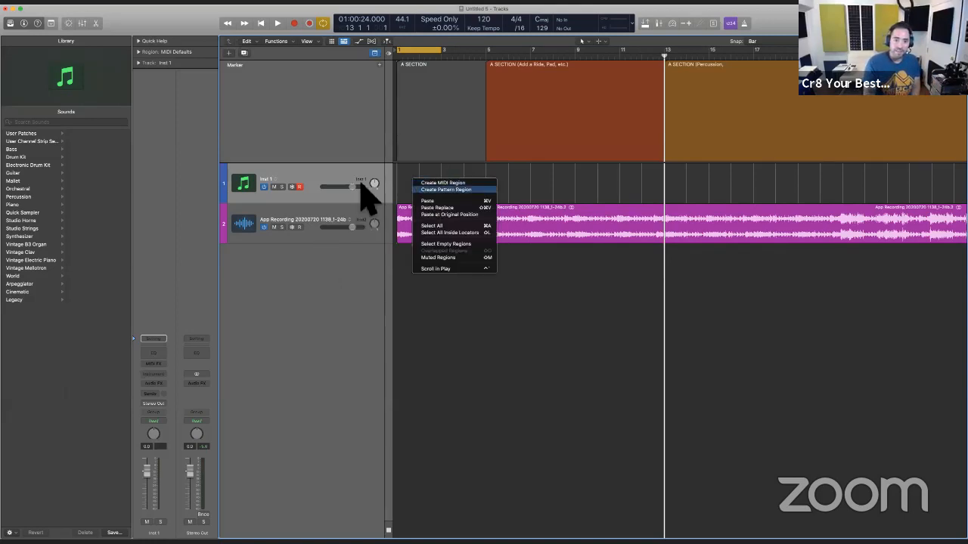
{"action": "left_click", "coordinate": [366, 179]}
{"action": "key", "text": "e"}
{"action": "key", "text": "e"}
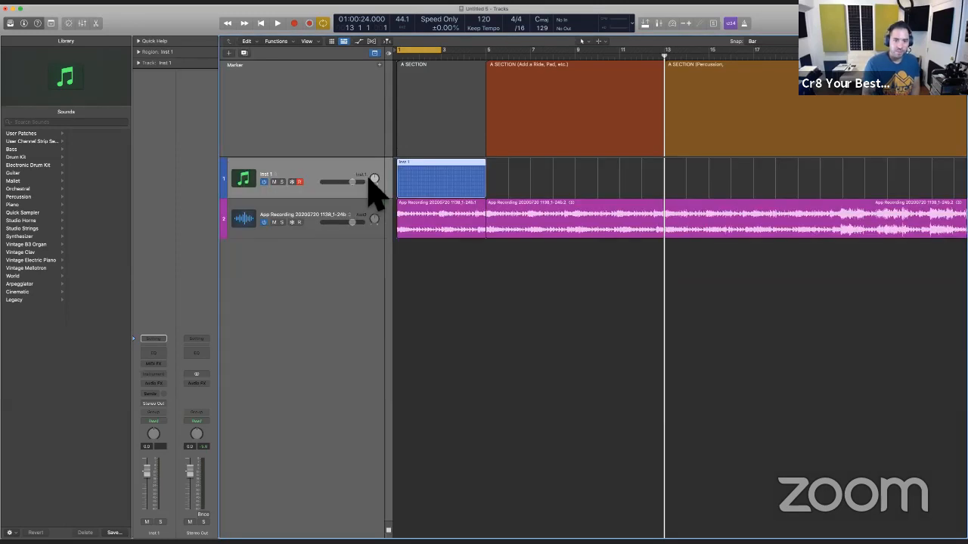
{"action": "left_click", "coordinate": [438, 182]}
{"action": "key", "text": "Delete"}
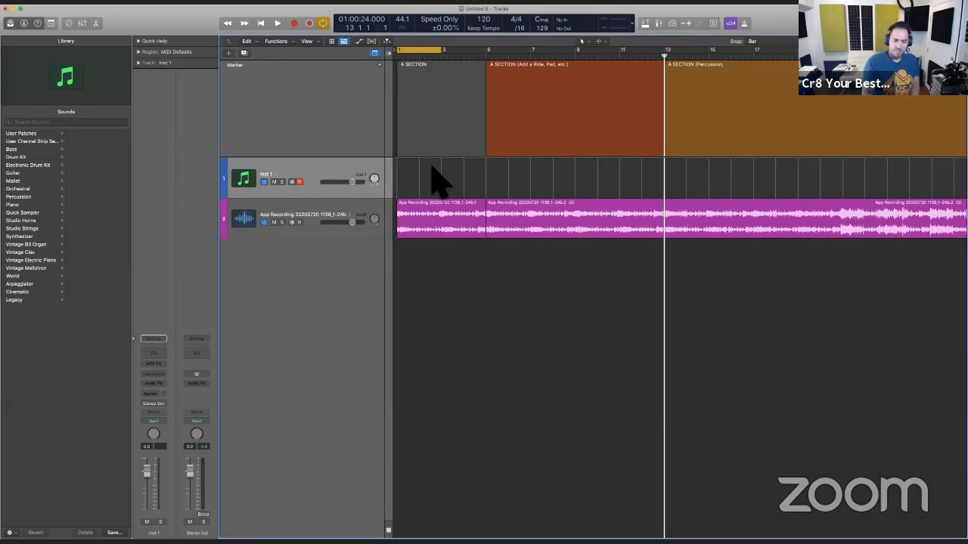
Step: Set the cycle range to the first section, bars 1 to 5, and hide the sound library
{"action": "left_click_drag", "start_coordinate": [453, 55], "coordinate": [460, 108]}
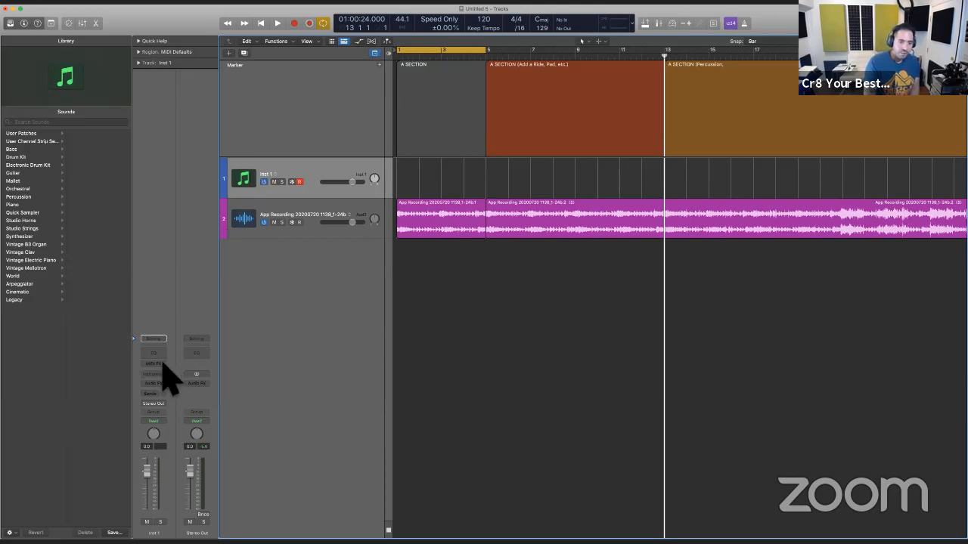
{"action": "left_click", "coordinate": [281, 212]}
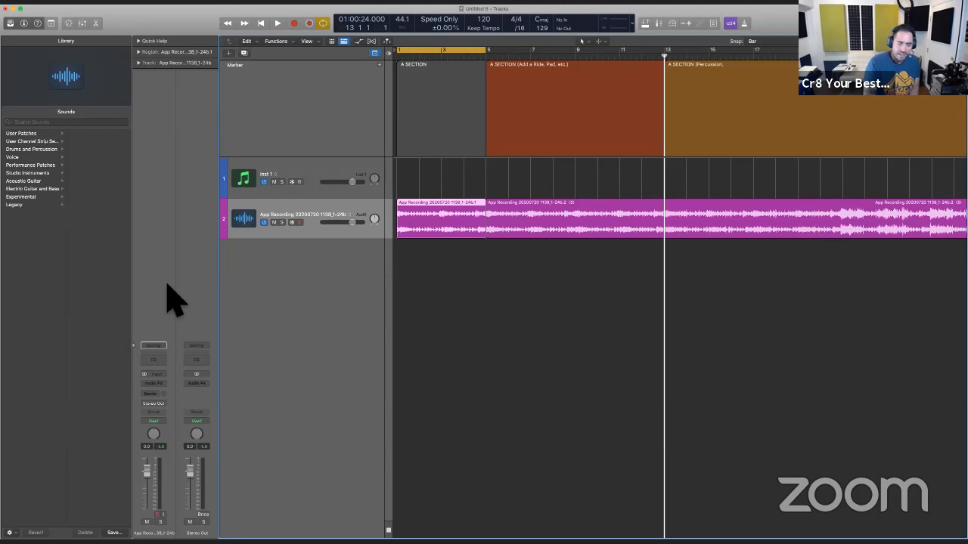
{"action": "key", "text": "y"}
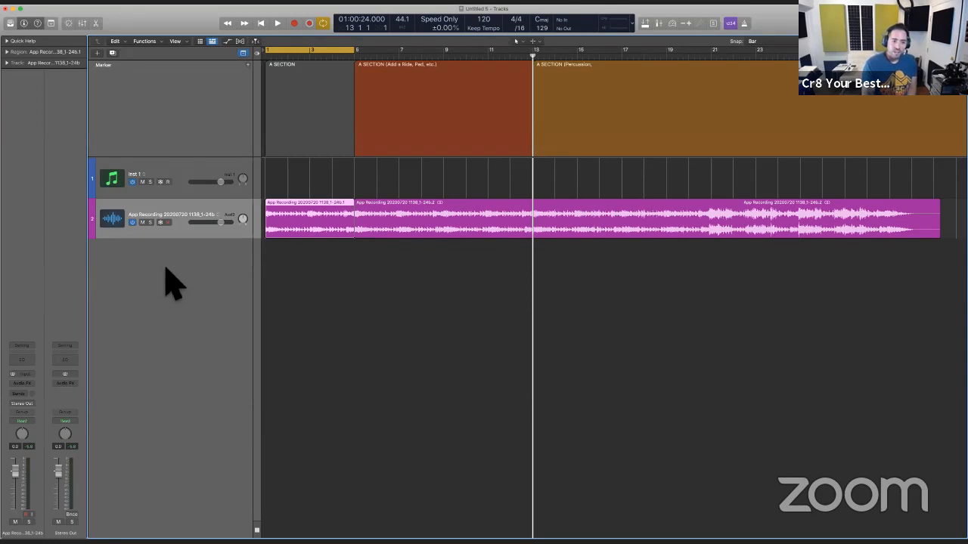
Step: Select the instrument track and create one new audio track
{"action": "left_click", "coordinate": [162, 186]}
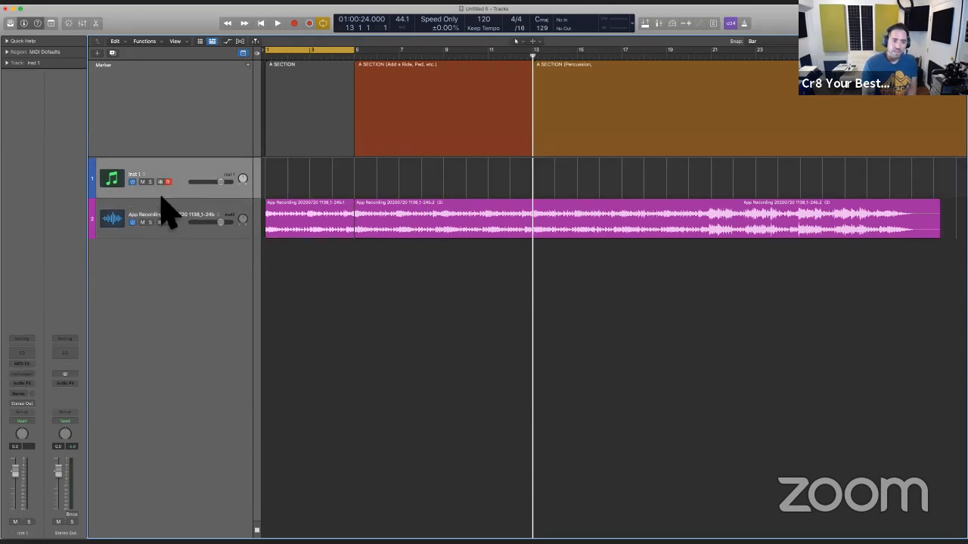
{"action": "left_click", "coordinate": [163, 219]}
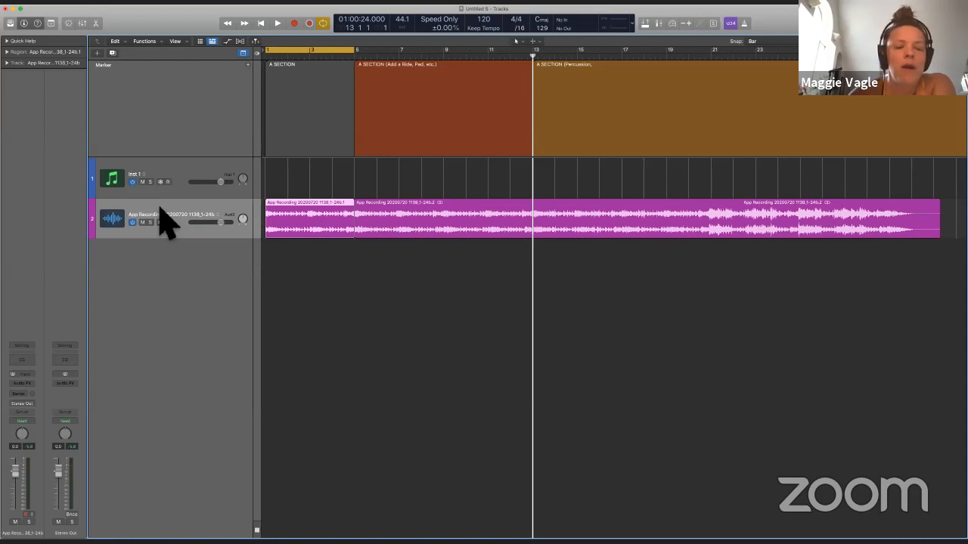
{"action": "key", "text": "Up"}
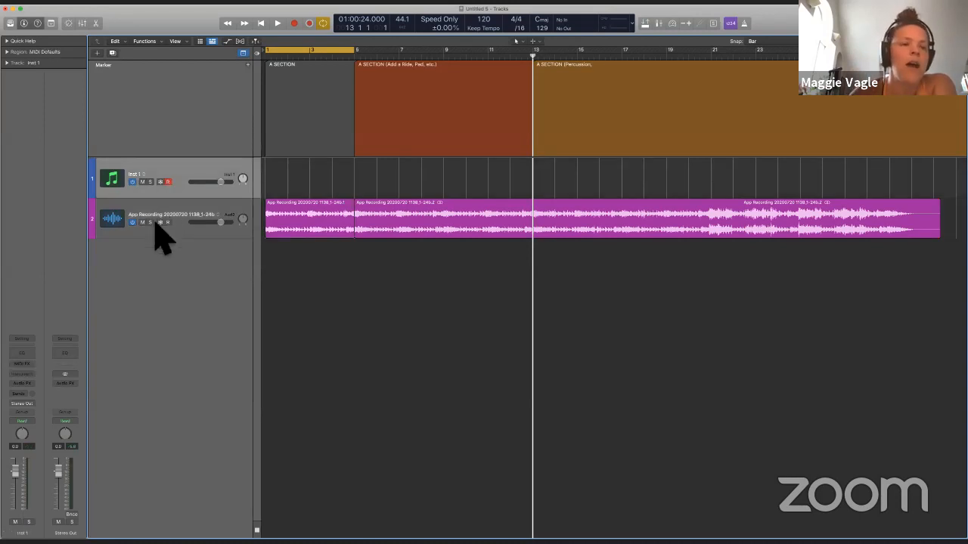
{"action": "key", "text": "alt+super+n"}
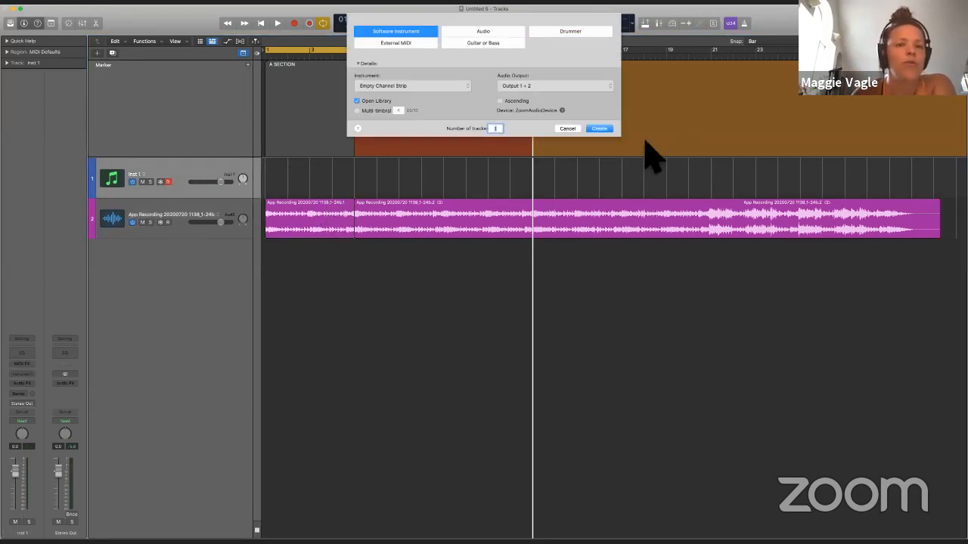
{"action": "left_click", "coordinate": [483, 31]}
{"action": "key", "text": "Return"}
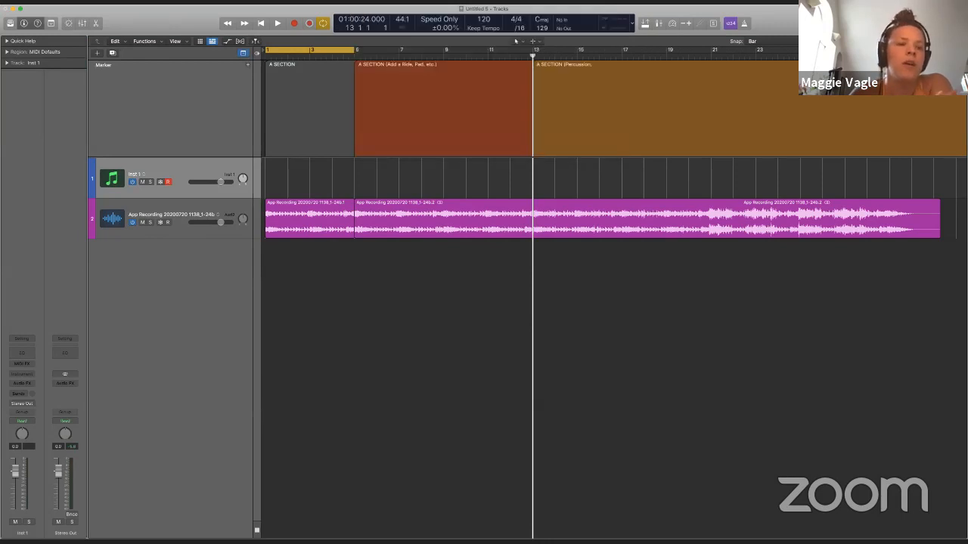
Step: Show the Apple Loops browser and set its loop types to include all loops
{"action": "left_click_drag", "start_coordinate": [213, 284], "coordinate": [217, 341]}
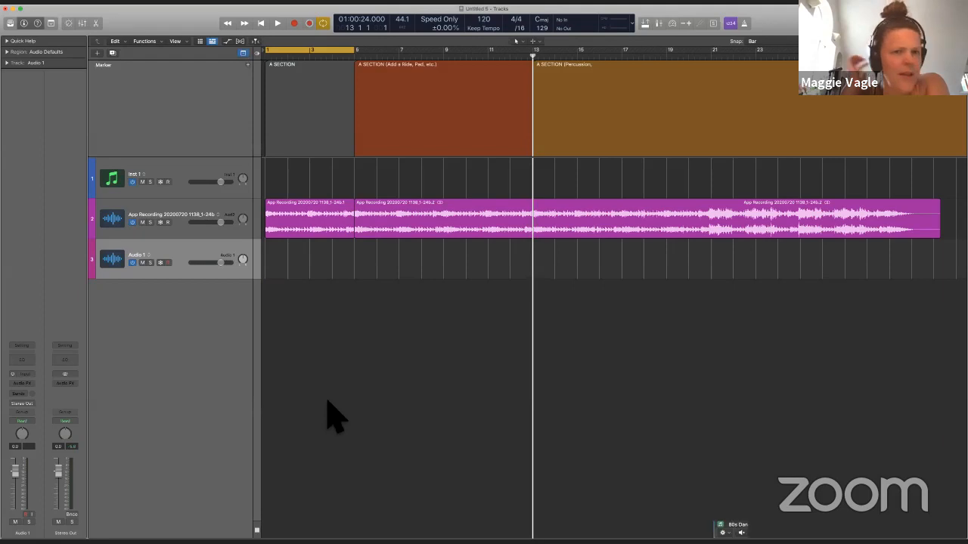
{"action": "key", "text": "o"}
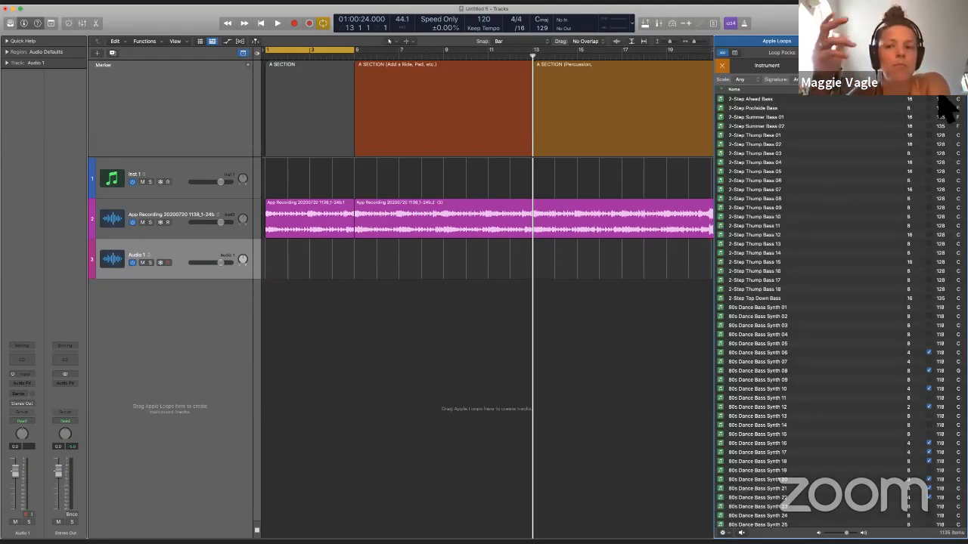
{"action": "left_click", "coordinate": [722, 89]}
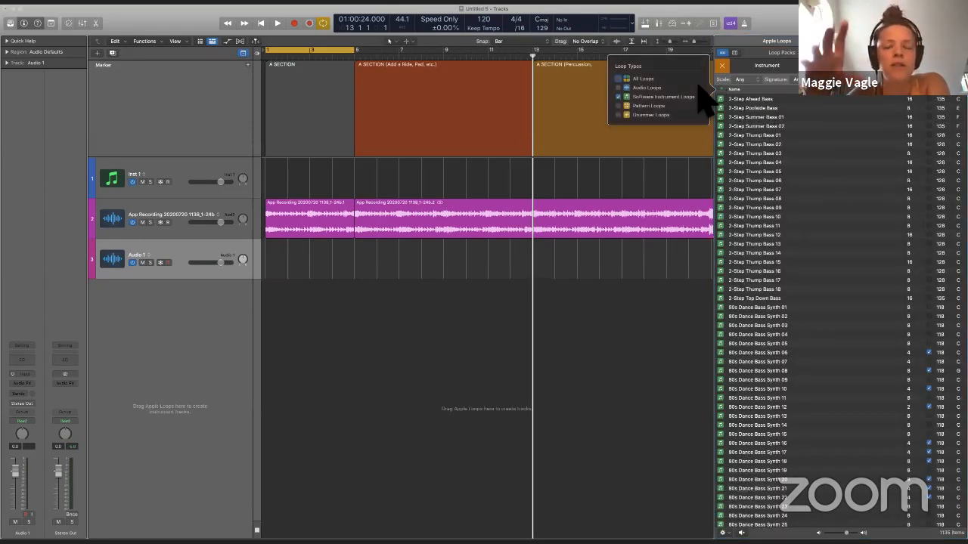
{"action": "left_click", "coordinate": [683, 87]}
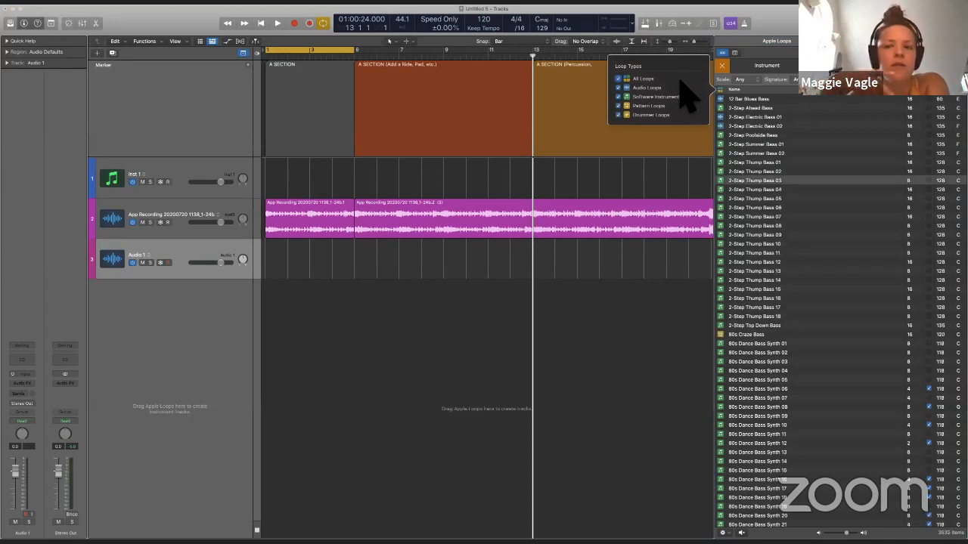
Step: Sort the loops so favorites come first, and add Arcade Summer Bass 01 at bar 1 on a new track
{"action": "left_click", "coordinate": [929, 89]}
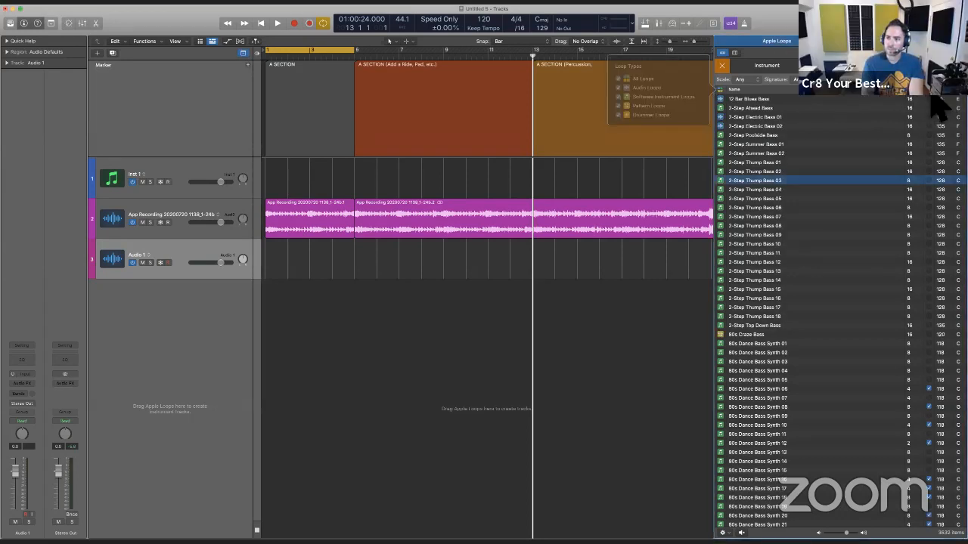
{"action": "left_click", "coordinate": [930, 90]}
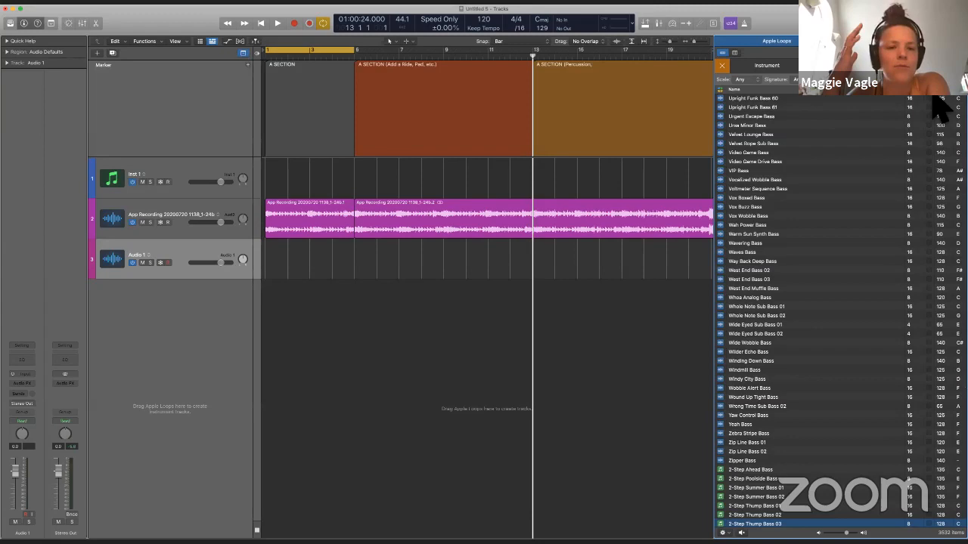
{"action": "scroll", "coordinate": [935, 113], "scroll_direction": "down", "scroll_amount": 5}
{"action": "scroll", "coordinate": [933, 107], "scroll_direction": "up", "scroll_amount": 15}
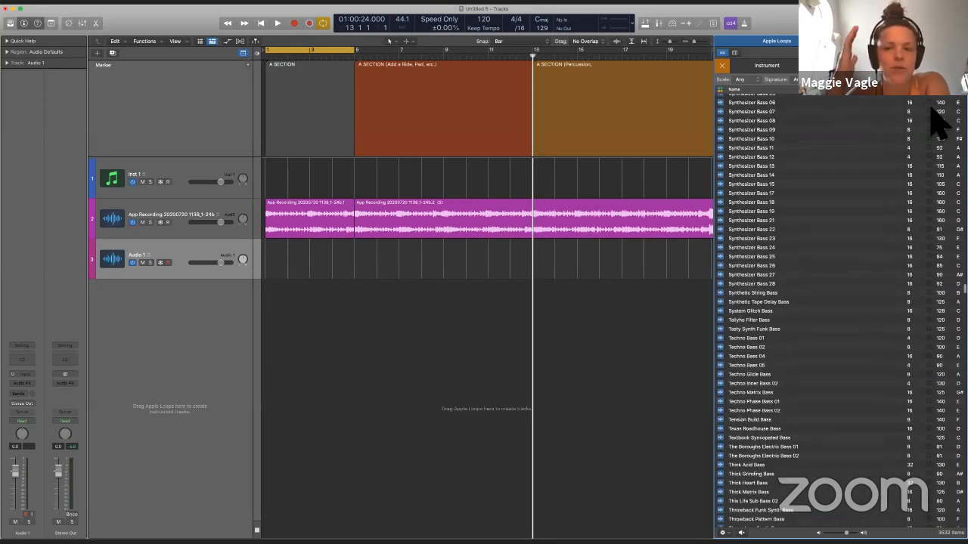
{"action": "scroll", "coordinate": [939, 110], "scroll_direction": "down", "scroll_amount": 20}
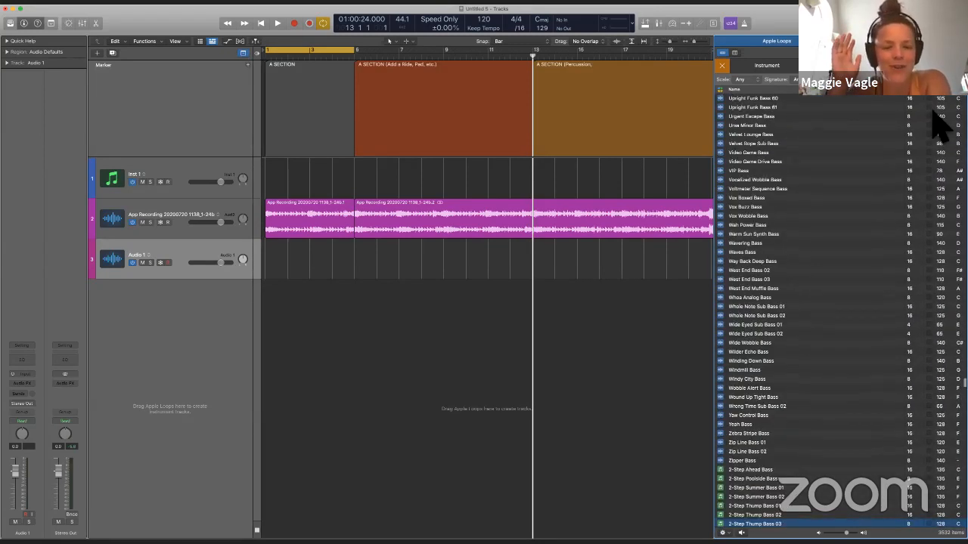
{"action": "scroll", "coordinate": [935, 170], "scroll_direction": "up", "scroll_amount": 20}
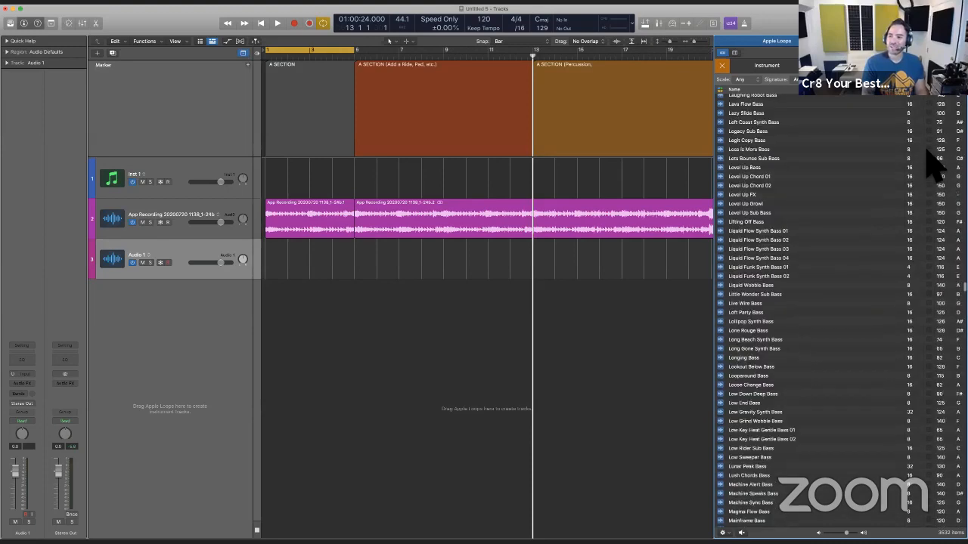
{"action": "scroll", "coordinate": [862, 283], "scroll_direction": "down", "scroll_amount": 1}
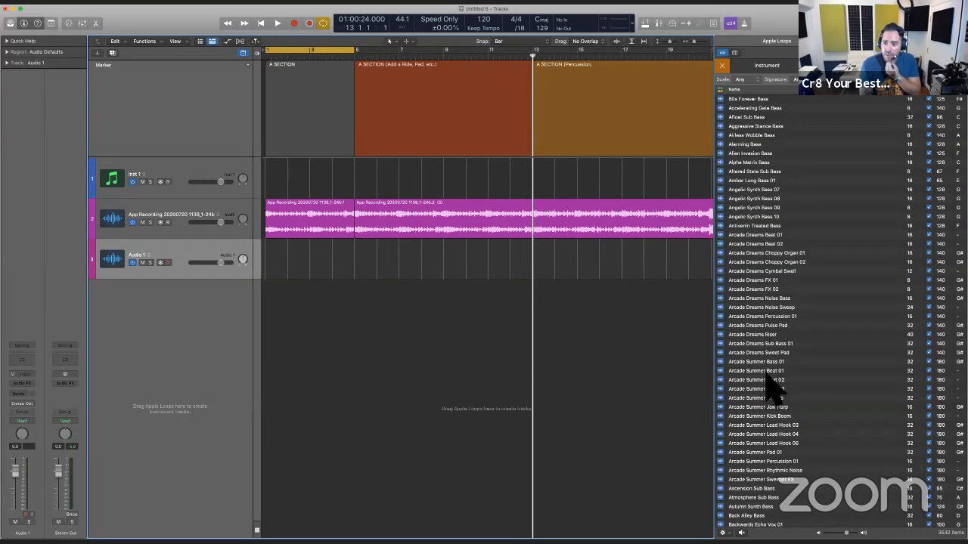
{"action": "left_click_drag", "start_coordinate": [760, 363], "coordinate": [268, 346]}
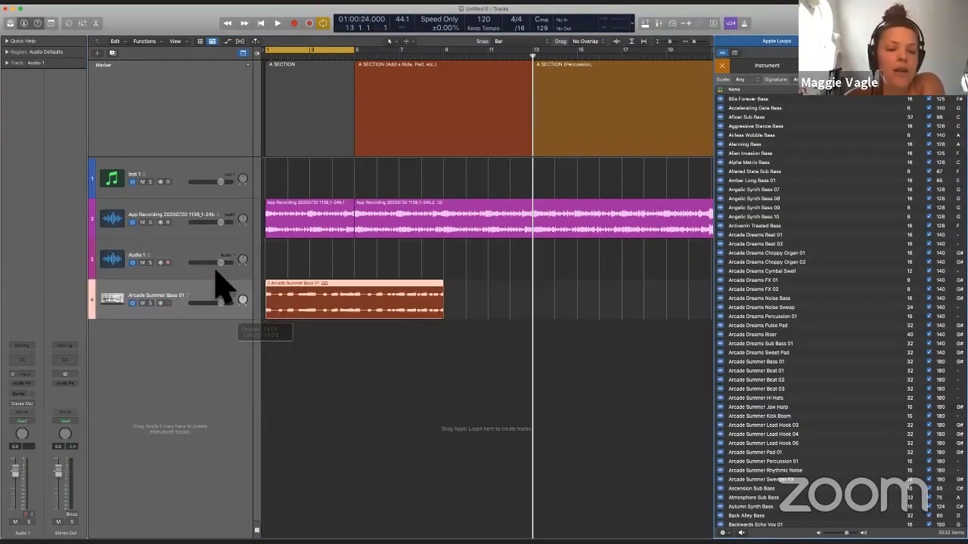
Step: Delete the reference recording's track together with all its regions
{"action": "left_click", "coordinate": [190, 215]}
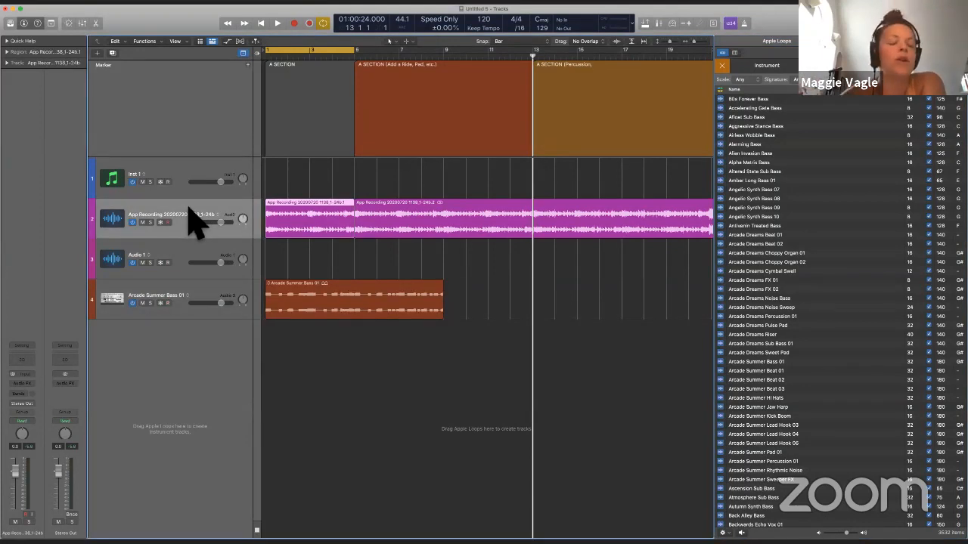
{"action": "key", "text": "Delete"}
{"action": "key", "text": "super+BackSpace"}
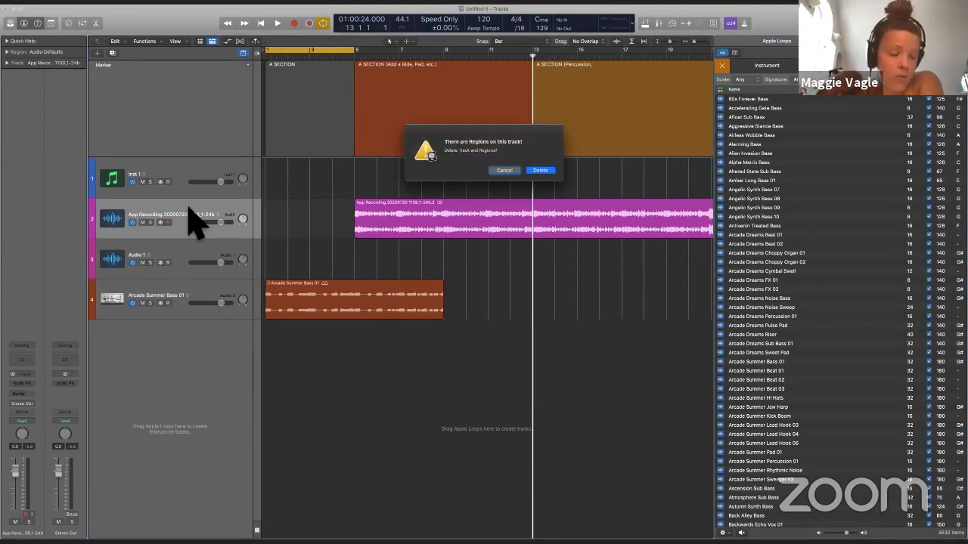
{"action": "key", "text": "Return"}
Step: Set the cycle range to the bass loop, bars 1 to 9, and hide the global tracks
{"action": "left_click", "coordinate": [209, 248]}
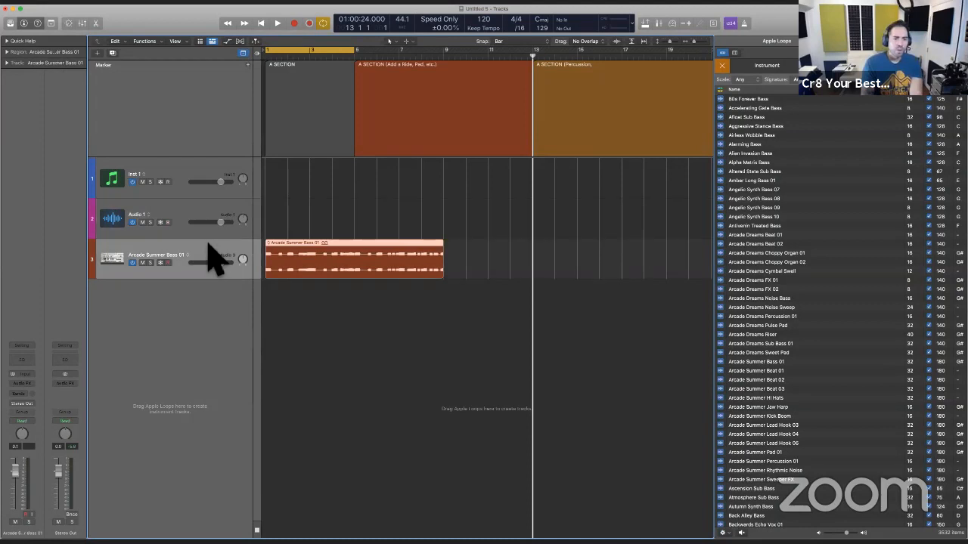
{"action": "key", "text": "super+a"}
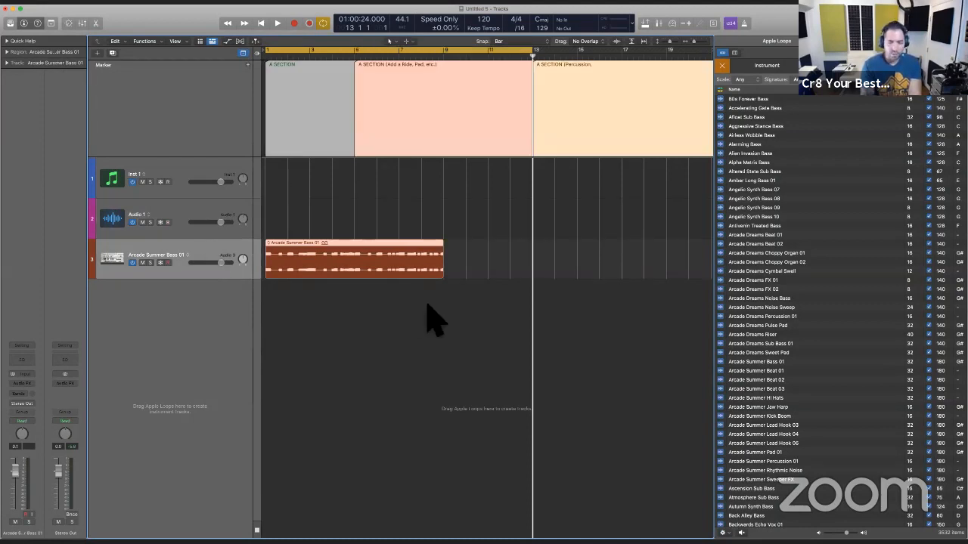
{"action": "left_click", "coordinate": [384, 253]}
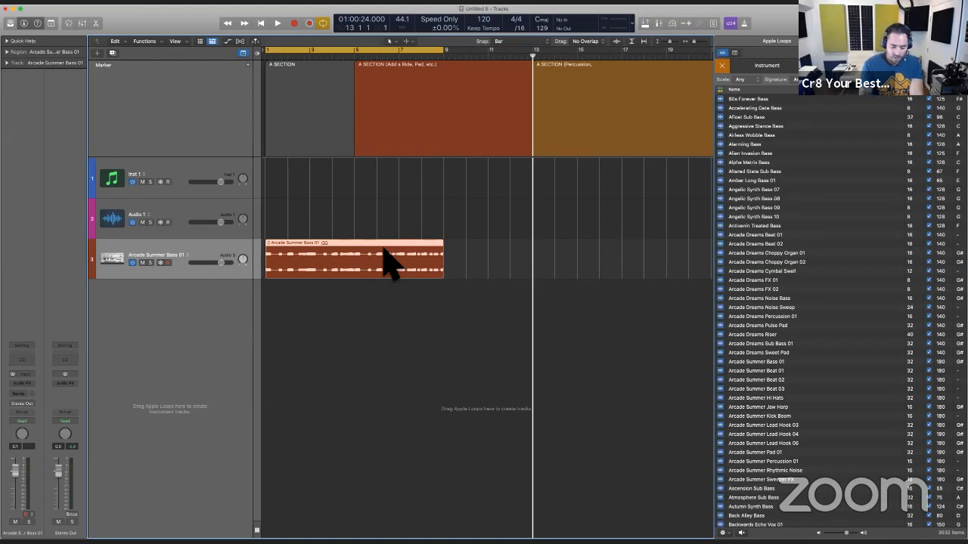
{"action": "key", "text": "g"}
{"action": "key", "text": "super+Down"}
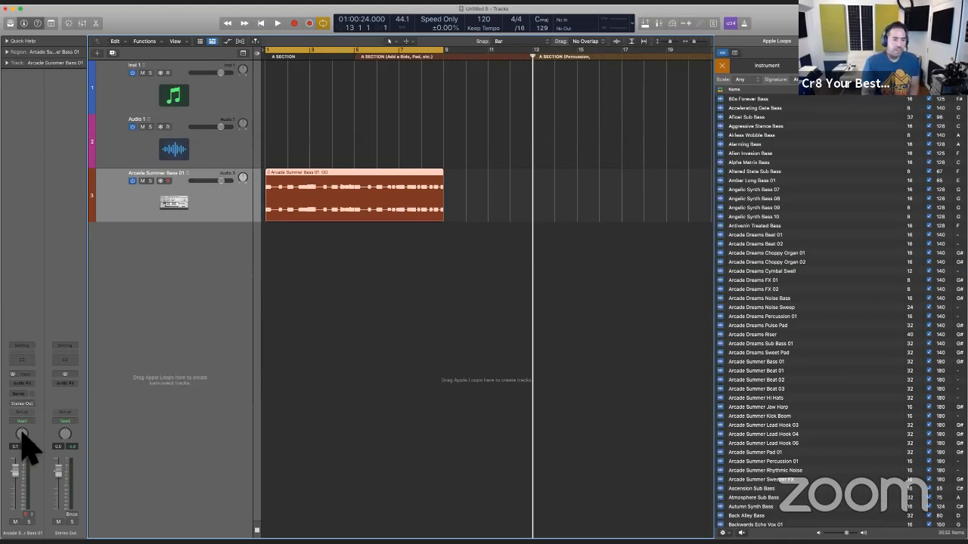
Step: Play the bass loop from the start of the project, and stop playback
{"action": "left_click", "coordinate": [371, 344]}
{"action": "key", "text": "Return"}
{"action": "key", "text": "space"}
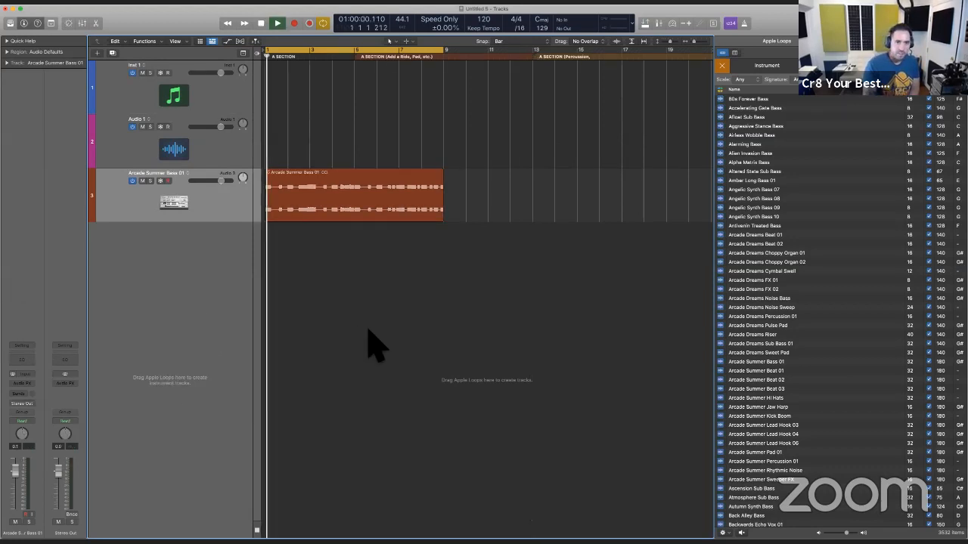
{"action": "key", "text": "space"}
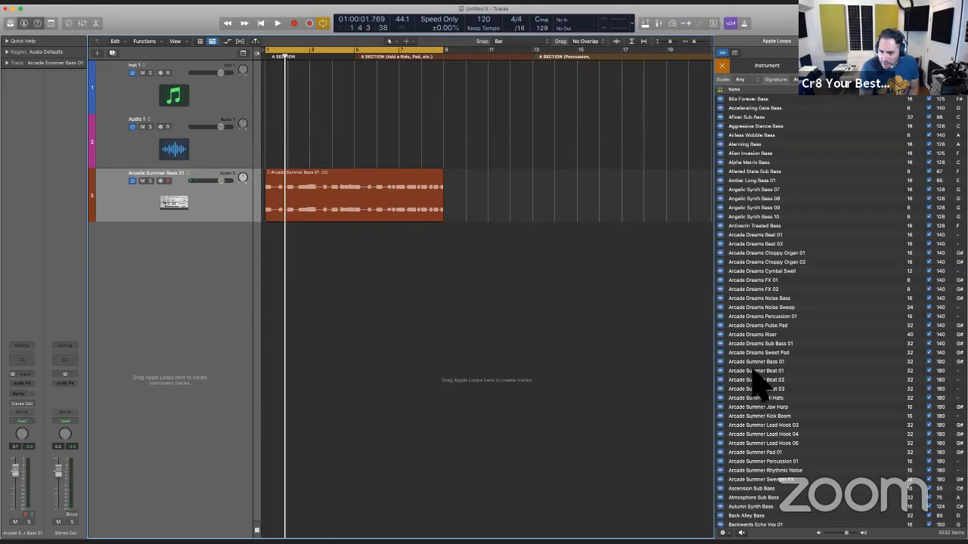
Step: Add the Arcade Summer Beat 01 loop at bar 1 on a new track and play it with the bass loop
{"action": "left_click_drag", "start_coordinate": [744, 375], "coordinate": [267, 301]}
{"action": "key", "text": "space"}
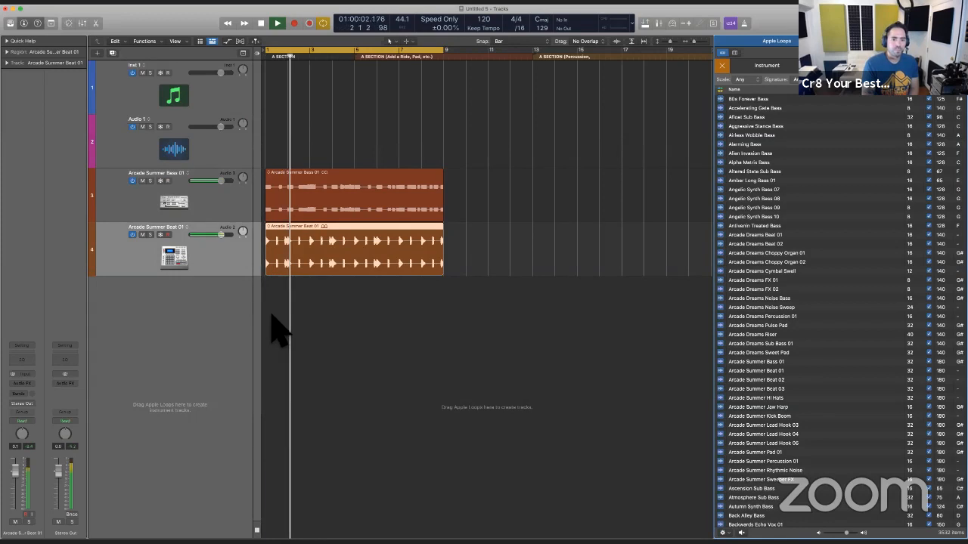
{"action": "key", "text": "super+Right"}
{"action": "key", "text": "super+Right"}
{"action": "key", "text": "super+Right"}
{"action": "key", "text": "super+Right"}
{"action": "key", "text": "space"}
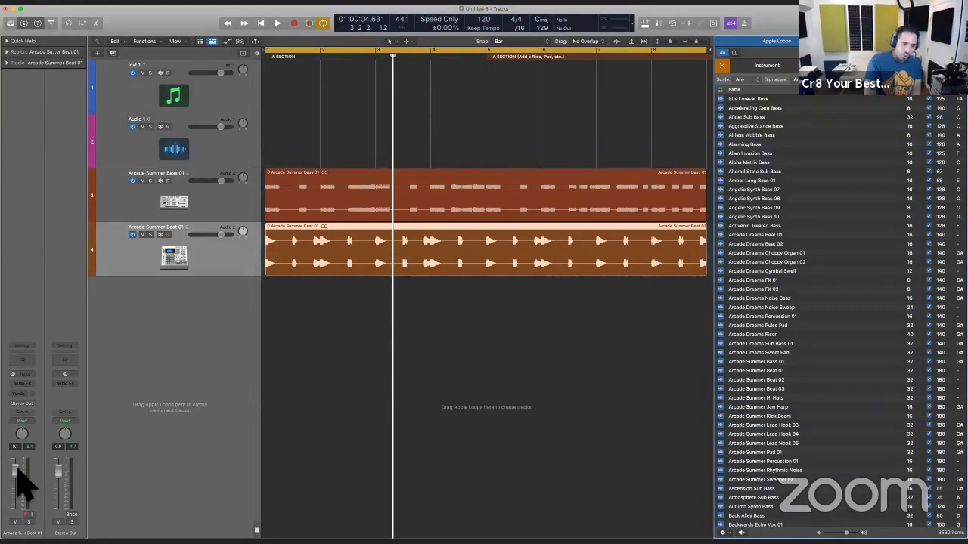
Step: Check the loop browser's Auto Leveling option, and set the beat region's gain to -4.7 dB and its track's volume to 0.0 dB
{"action": "left_click", "coordinate": [7, 51]}
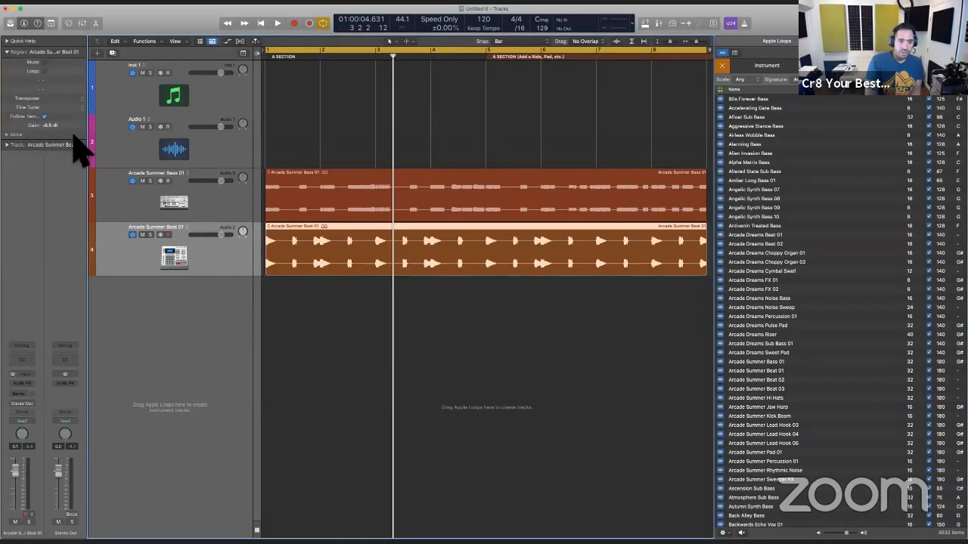
{"action": "left_click", "coordinate": [723, 532]}
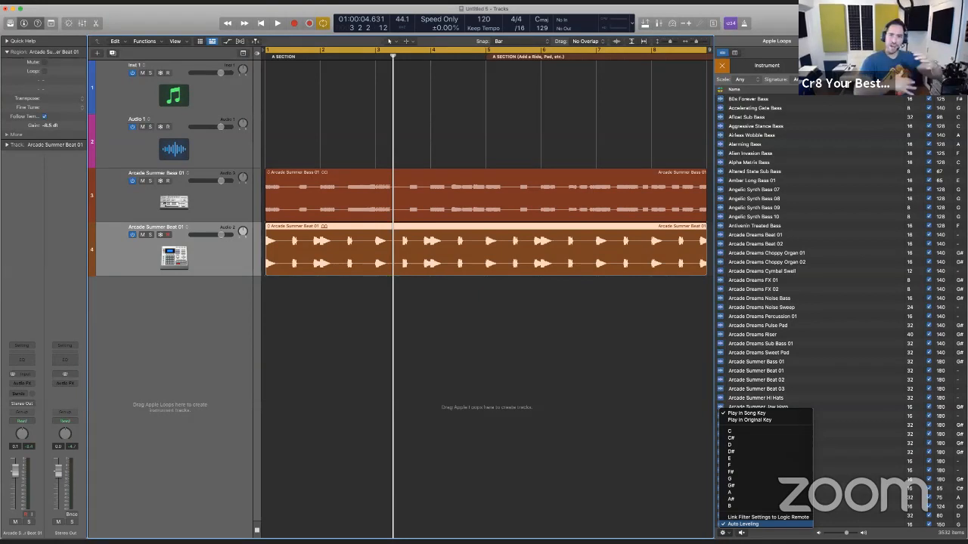
{"action": "left_click", "coordinate": [653, 433]}
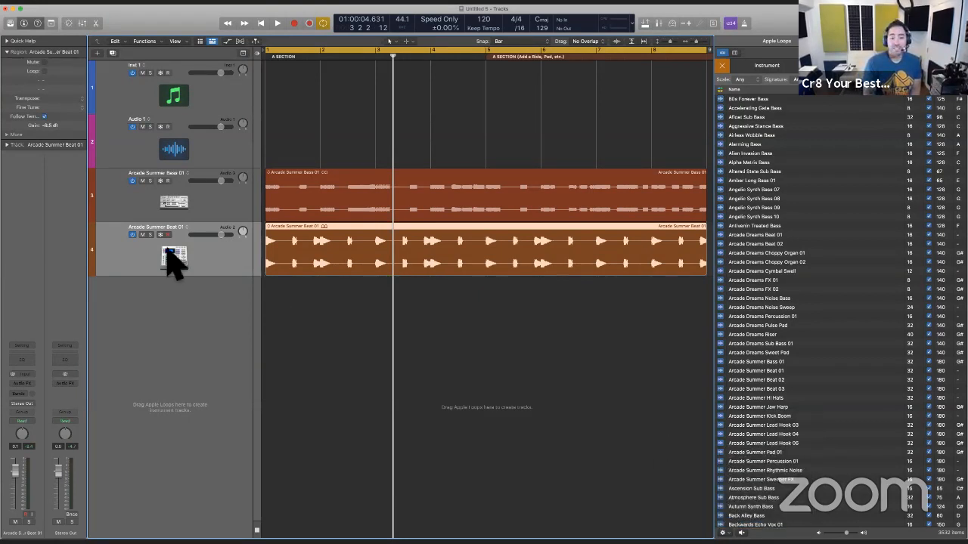
{"action": "left_click_drag", "start_coordinate": [49, 126], "coordinate": [53, 74]}
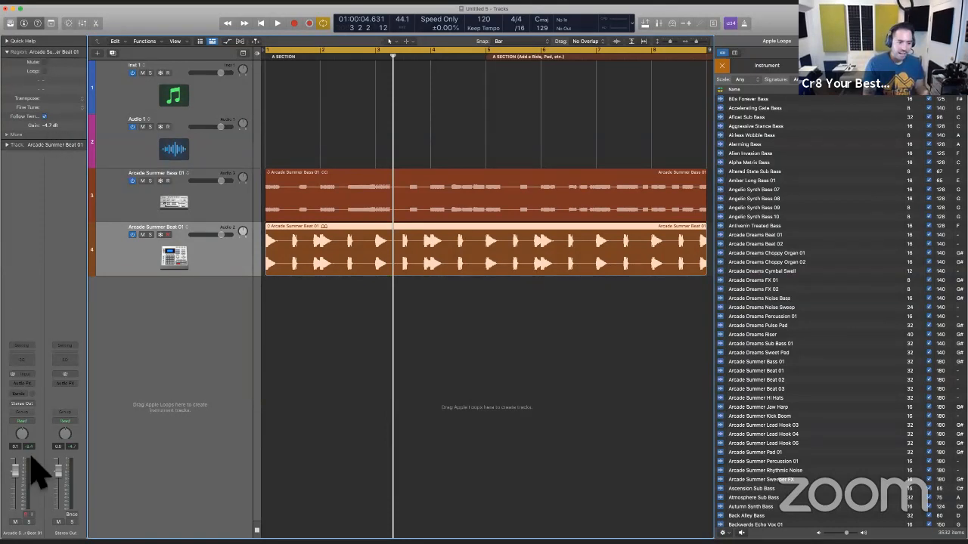
{"action": "left_click_drag", "start_coordinate": [15, 471], "coordinate": [17, 473]}
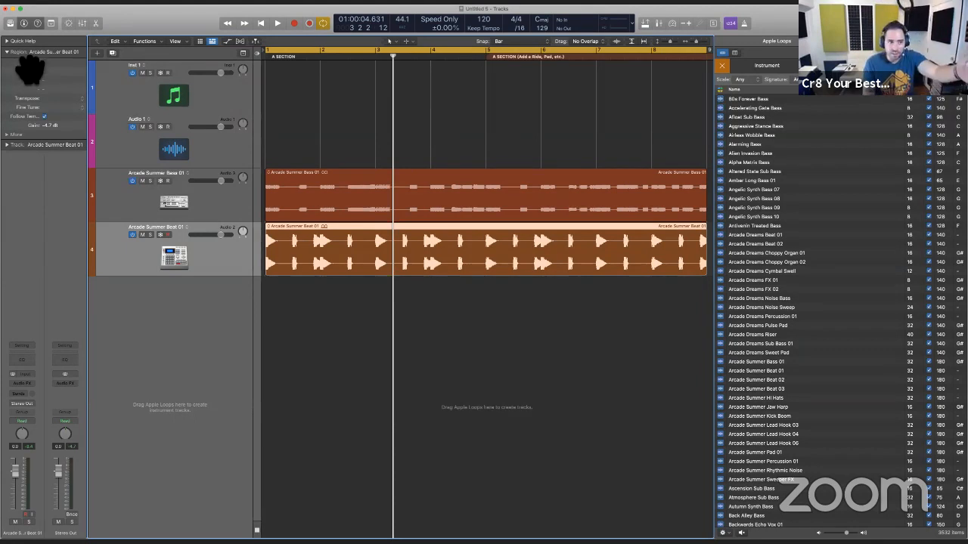
{"action": "left_click_drag", "start_coordinate": [15, 475], "coordinate": [29, 478]}
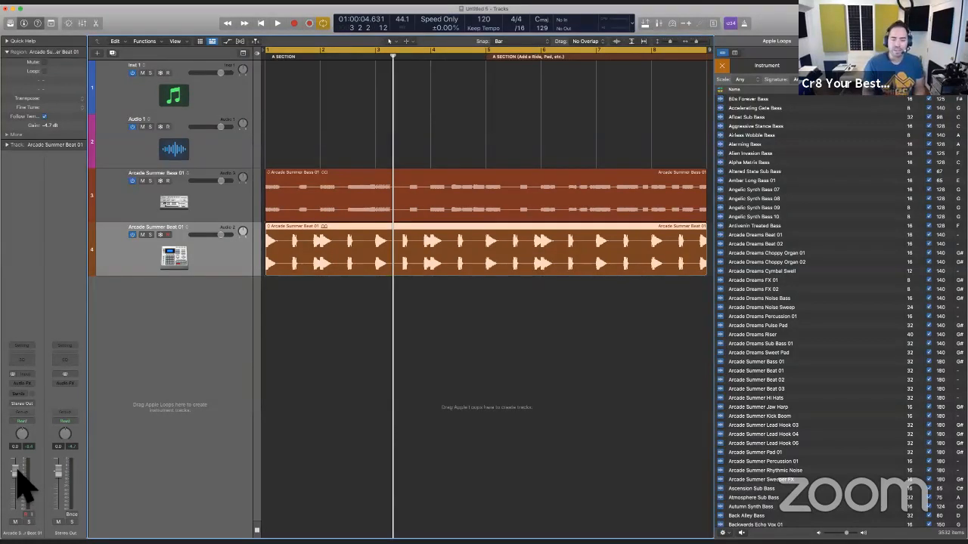
Step: Insert a Compressor on the Arcade Summer Beat 01 track and lower its threshold
{"action": "left_click", "coordinate": [29, 384]}
{"action": "mouse_move", "coordinate": [64, 499]}
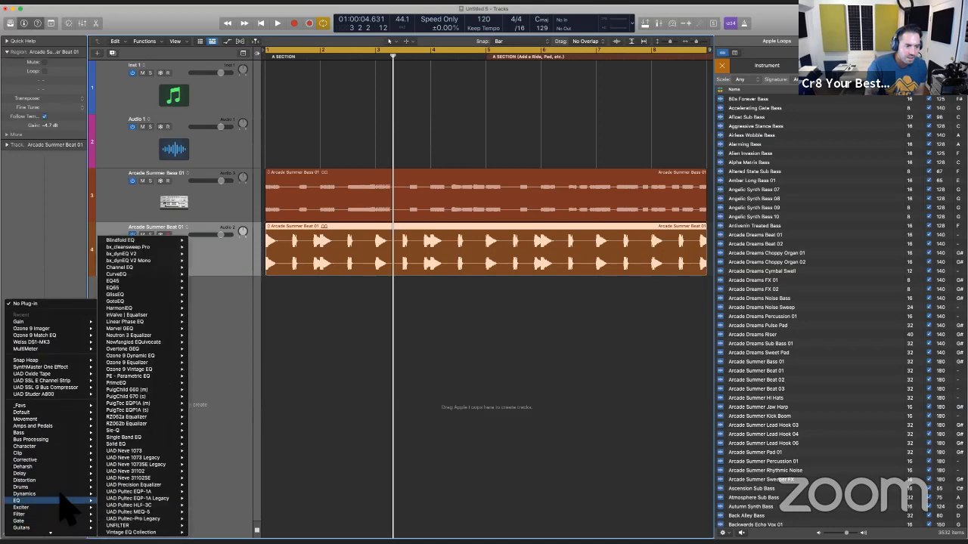
{"action": "mouse_move", "coordinate": [159, 280]}
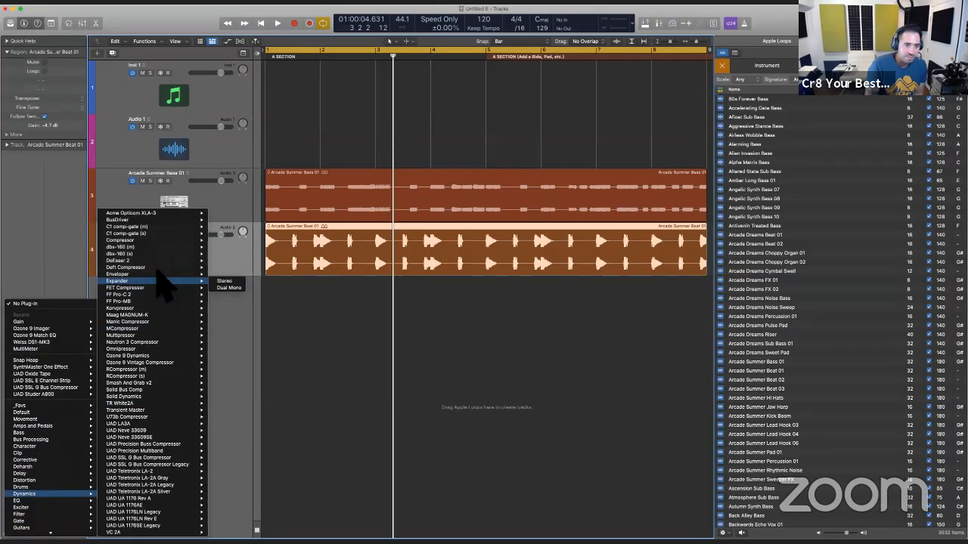
{"action": "left_click", "coordinate": [146, 243]}
{"action": "left_click_drag", "start_coordinate": [509, 111], "coordinate": [688, 102]}
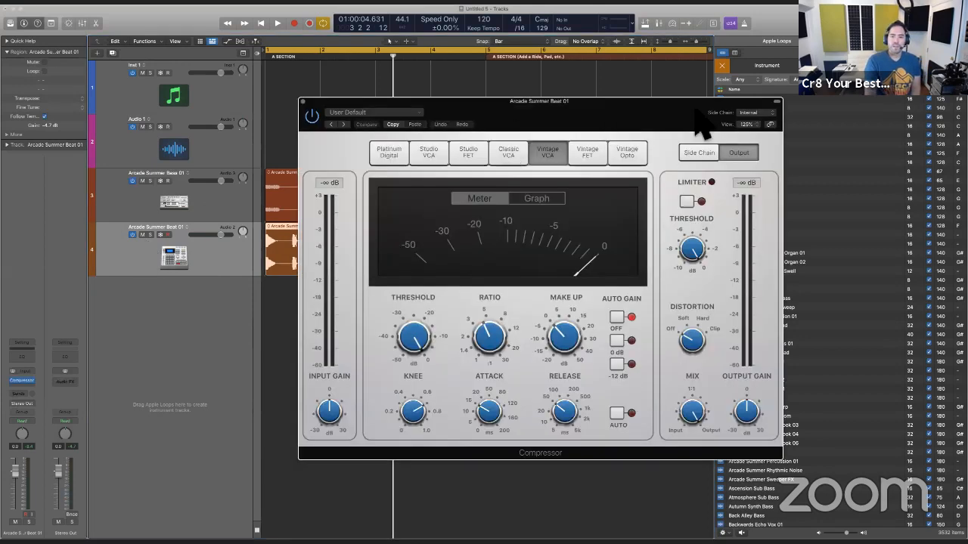
{"action": "left_click_drag", "start_coordinate": [602, 321], "coordinate": [606, 351]}
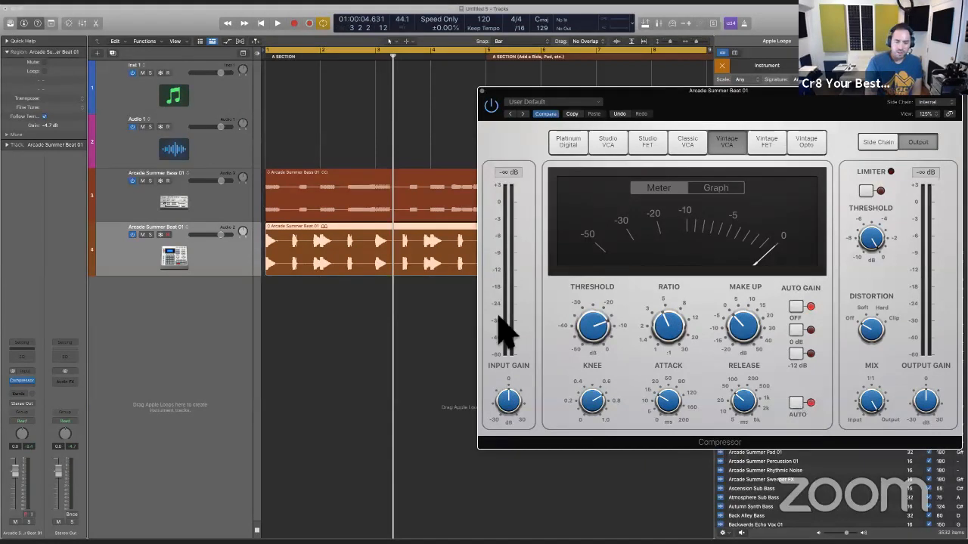
Step: Solo the beat track and play it while raising the Compressor's threshold and slightly lowering its ratio
{"action": "left_click", "coordinate": [151, 235]}
{"action": "key", "text": "space"}
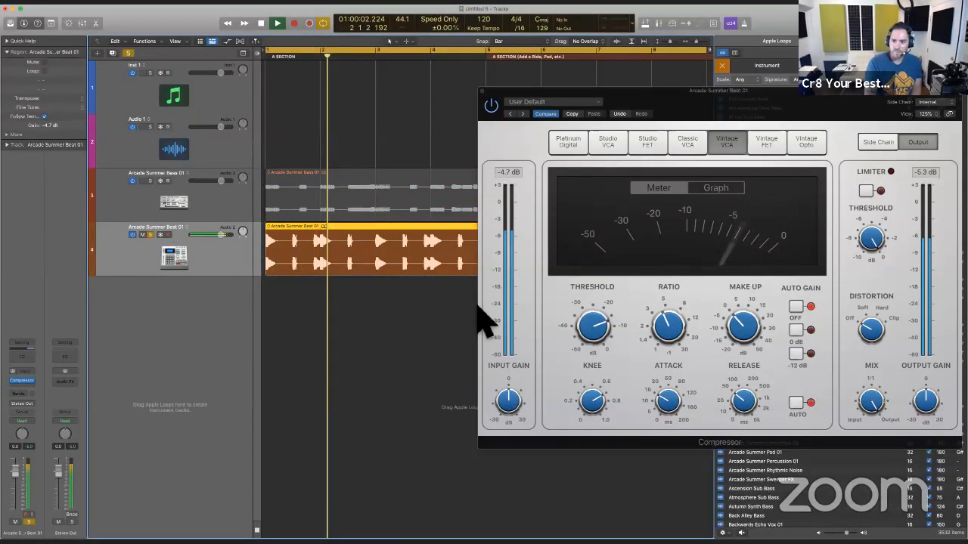
{"action": "left_click_drag", "start_coordinate": [601, 333], "coordinate": [675, 333]}
{"action": "key", "text": "space"}
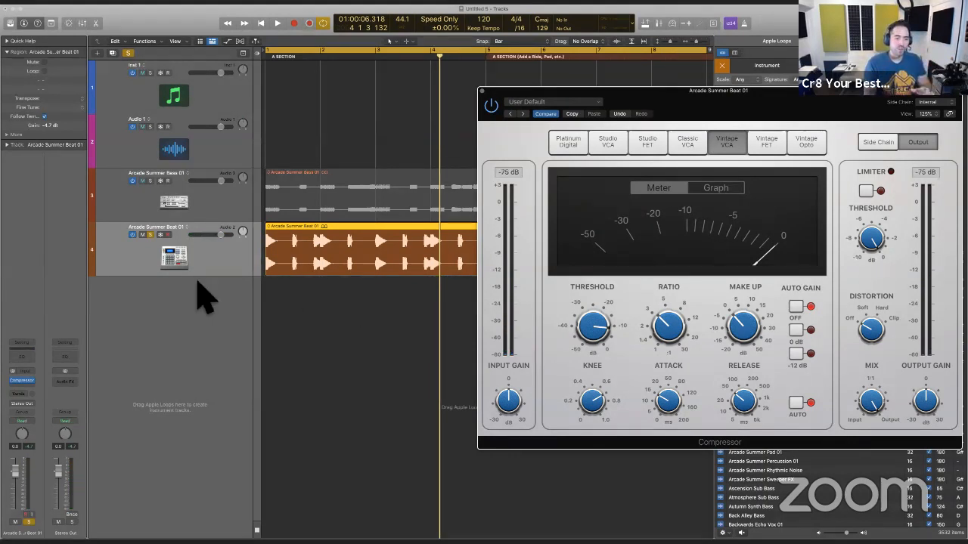
Step: Try moving the beat track's volume fader up and fully down during playback, and return it to 0.0 dB
{"action": "mouse_move", "coordinate": [14, 471]}
{"action": "left_mouse_down"}
{"action": "mouse_move", "coordinate": [21, 402]}
{"action": "mouse_move", "coordinate": [15, 503]}
{"action": "mouse_move", "coordinate": [15, 467]}
{"action": "left_mouse_up"}
{"action": "key", "text": "space"}
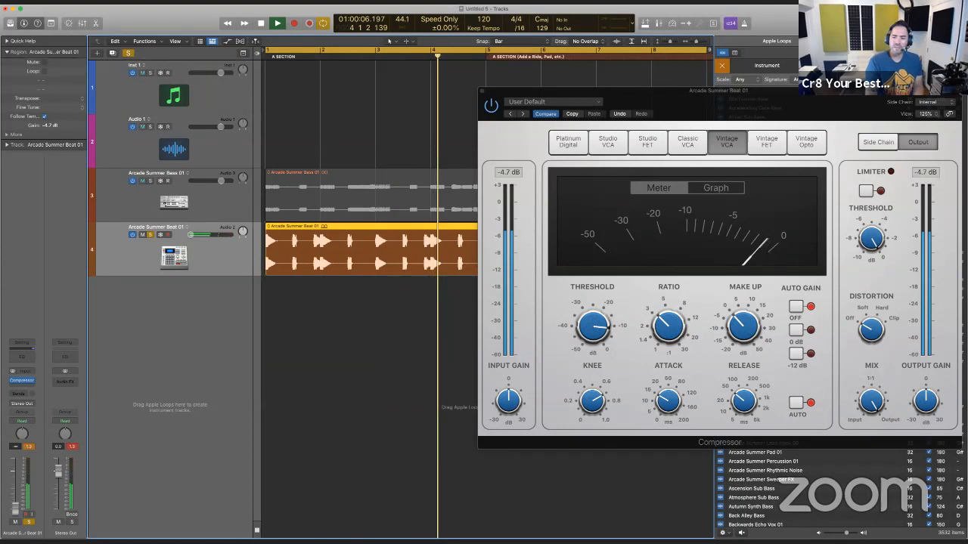
{"action": "key", "text": "space"}
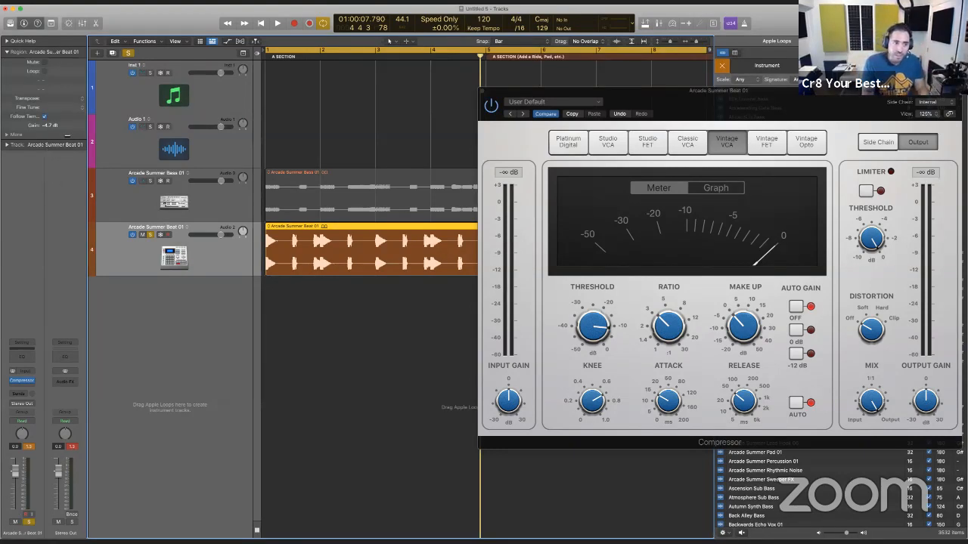
Step: Raise the beat region's gain to +6.2 dB and play it with the Stereo Out fader lowered to -5.4 dB
{"action": "left_click_drag", "start_coordinate": [52, 125], "coordinate": [61, 46]}
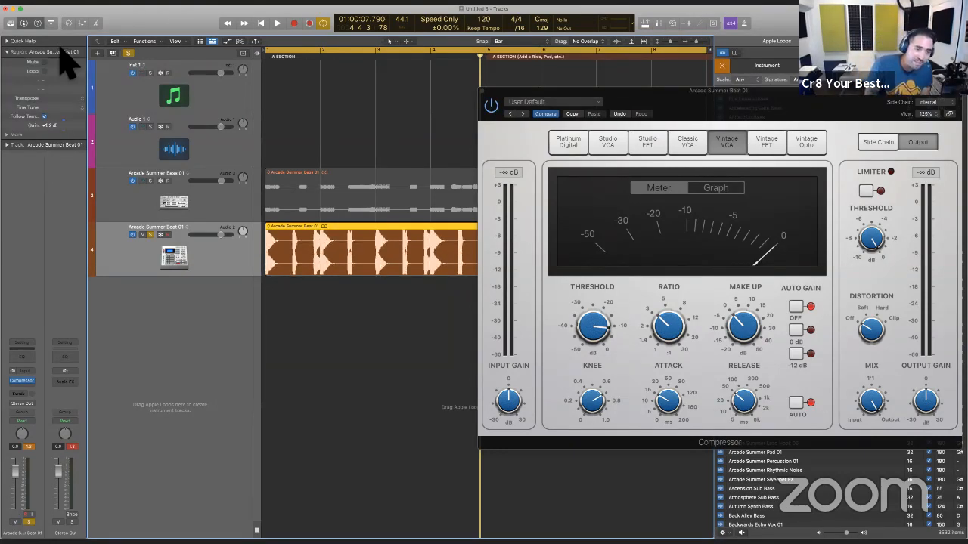
{"action": "left_click_drag", "start_coordinate": [51, 125], "coordinate": [54, 74]}
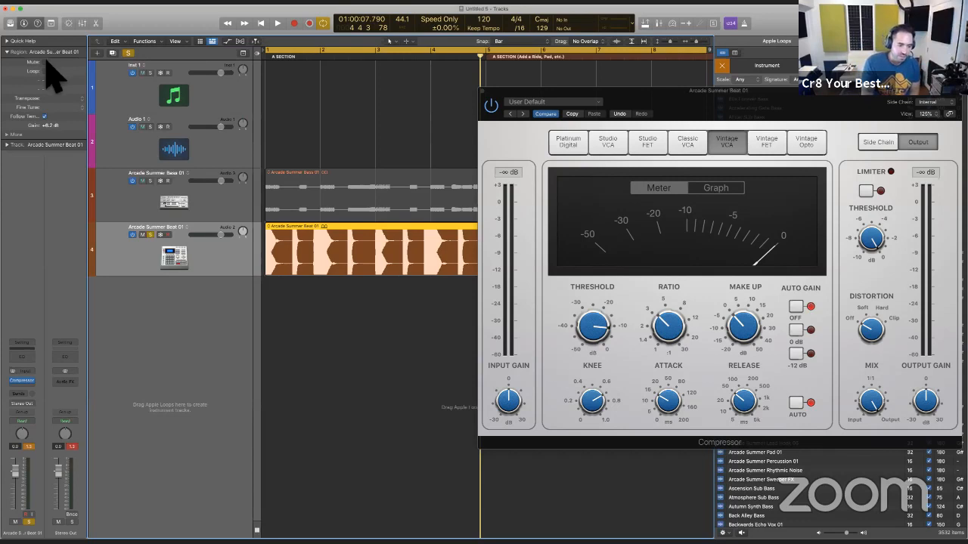
{"action": "left_click_drag", "start_coordinate": [57, 471], "coordinate": [59, 482]}
{"action": "key", "text": "space"}
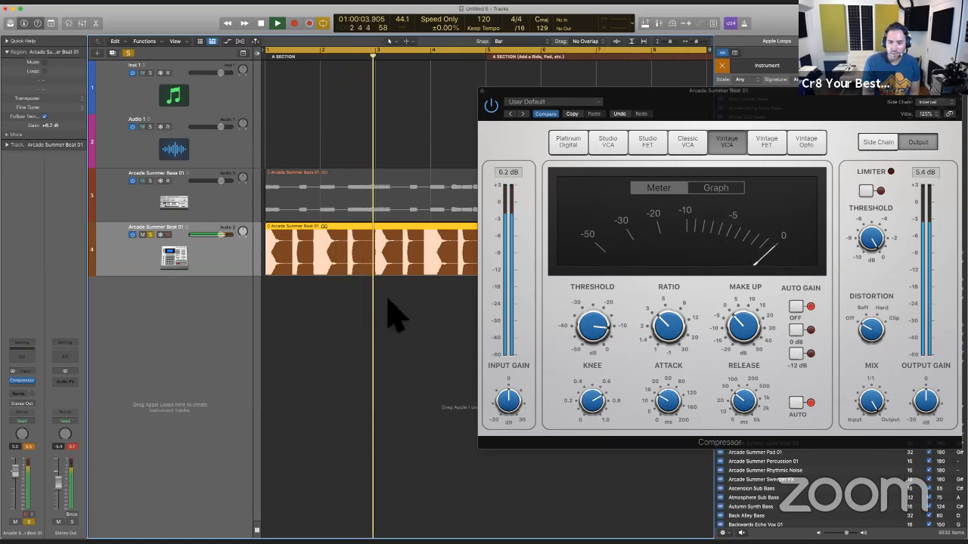
{"action": "key", "text": "space"}
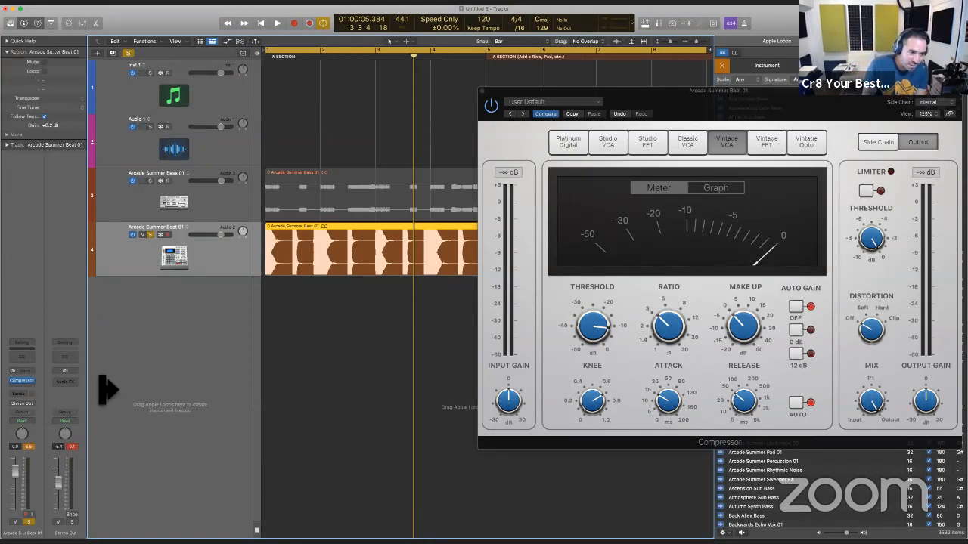
Step: Look at the plug-in choices for the beat track's next insert slot, and turn off the track's solo
{"action": "left_click", "coordinate": [30, 382]}
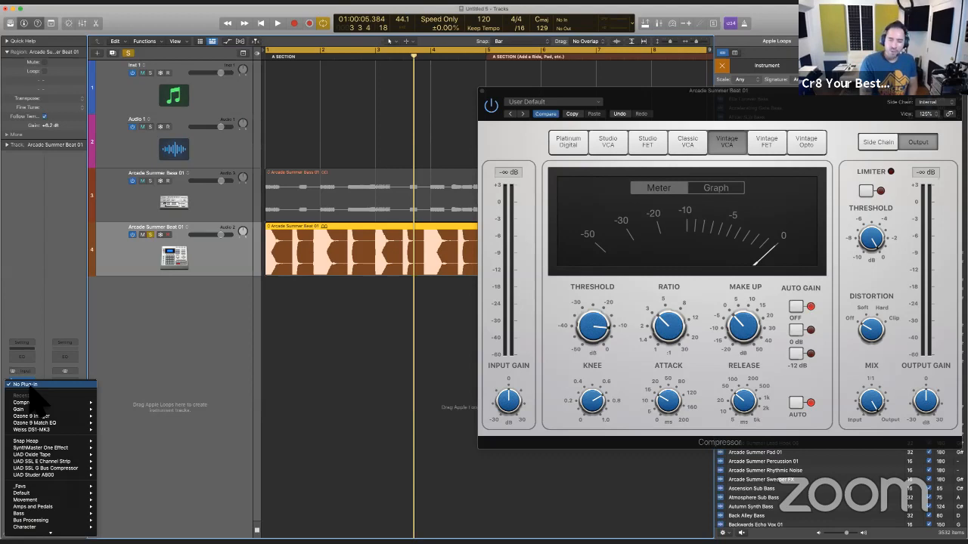
{"action": "left_click", "coordinate": [232, 383]}
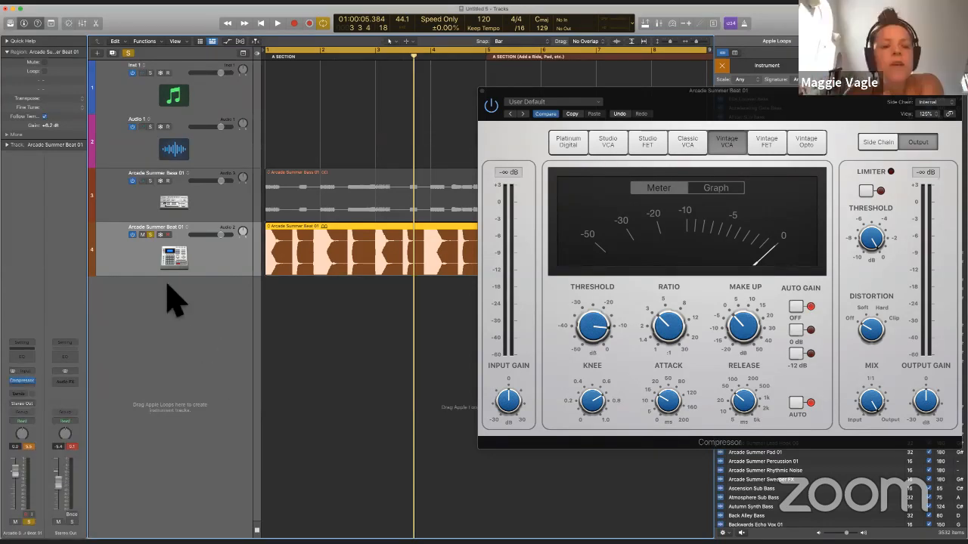
{"action": "left_click", "coordinate": [150, 234]}
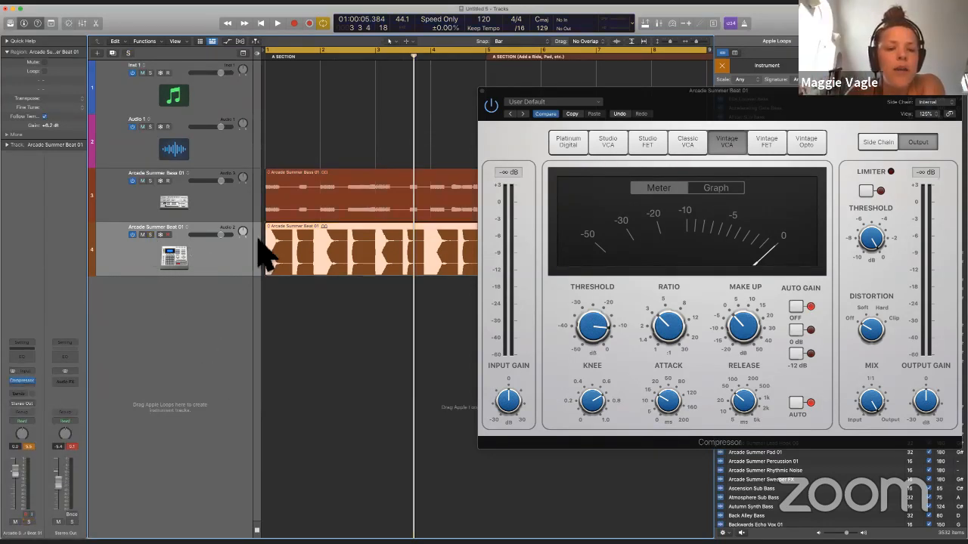
Step: Show track automation and draw a volume drop on the beat track from 0.0 dB to -12.5 dB between bars 1 and 3
{"action": "mouse_move", "coordinate": [509, 437]}
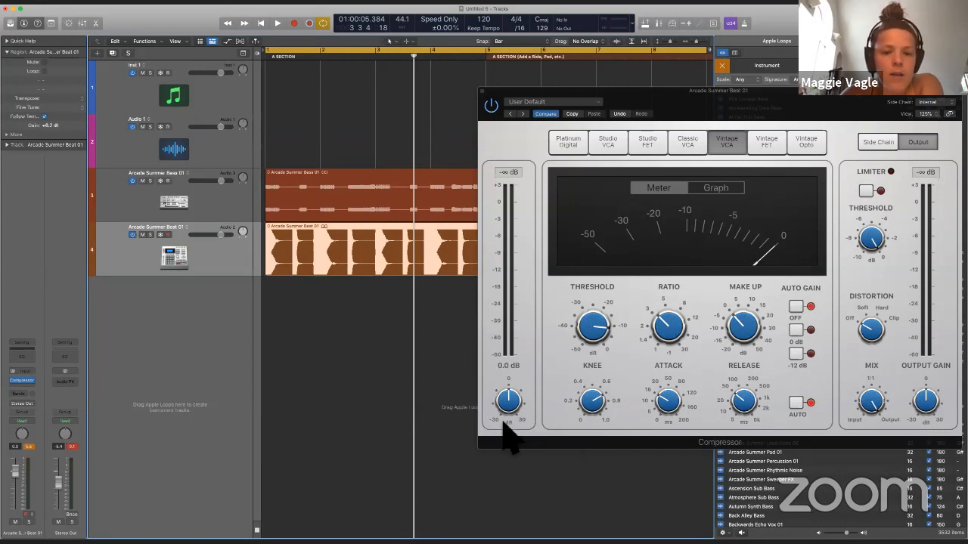
{"action": "key", "text": "a"}
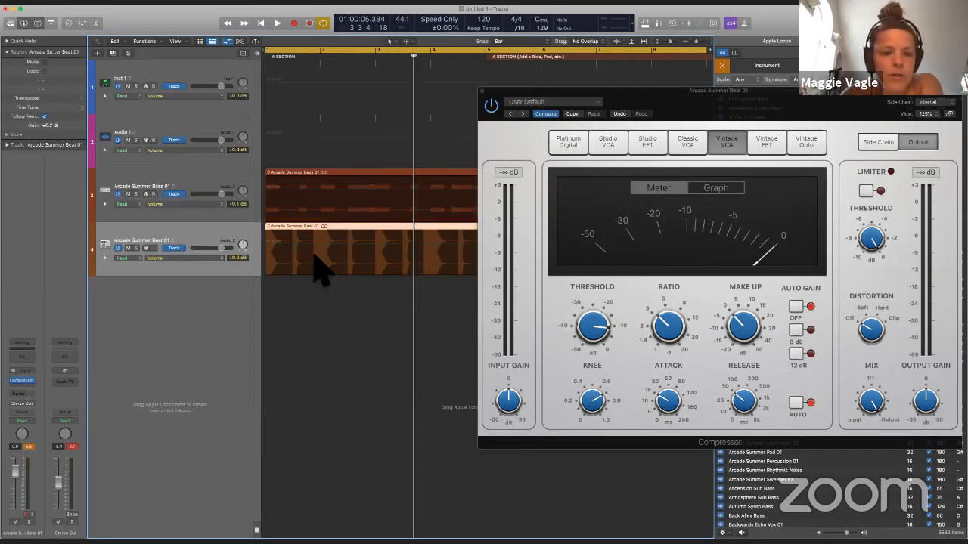
{"action": "left_click", "coordinate": [314, 253]}
{"action": "left_click", "coordinate": [306, 243]}
{"action": "left_click", "coordinate": [315, 243]}
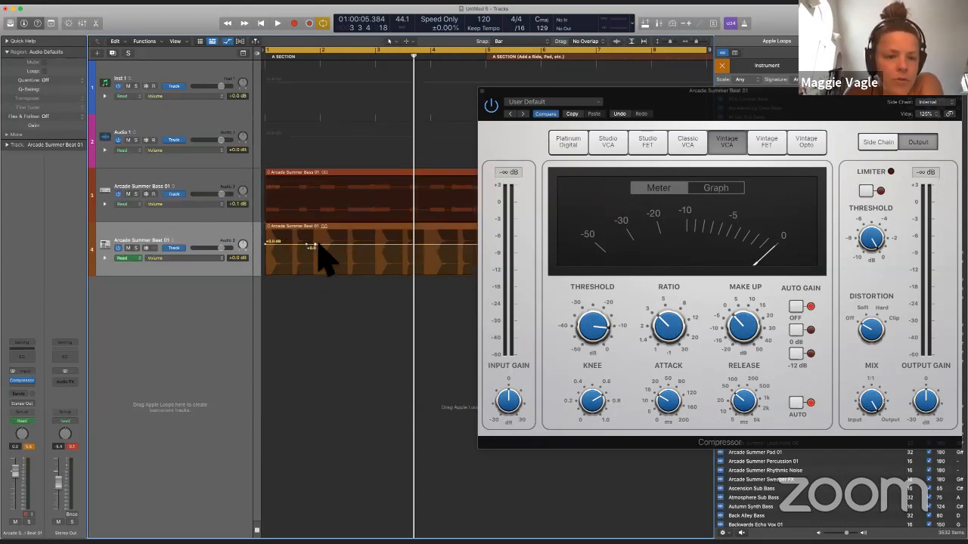
{"action": "left_click_drag", "start_coordinate": [316, 243], "coordinate": [335, 261]}
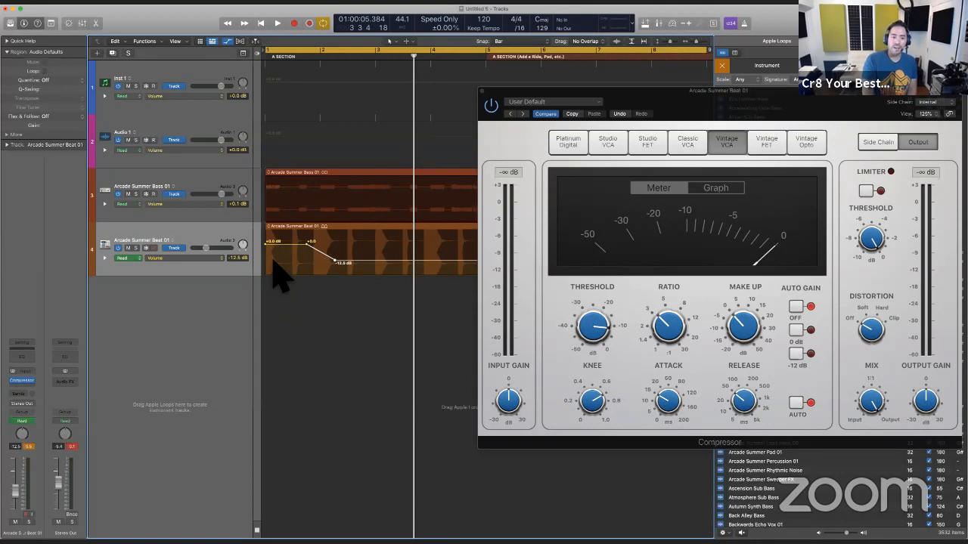
Step: Solo the beat track and play it through the volume drop while watching the Compressor's input and output meters
{"action": "left_click", "coordinate": [136, 248]}
{"action": "key", "text": "space"}
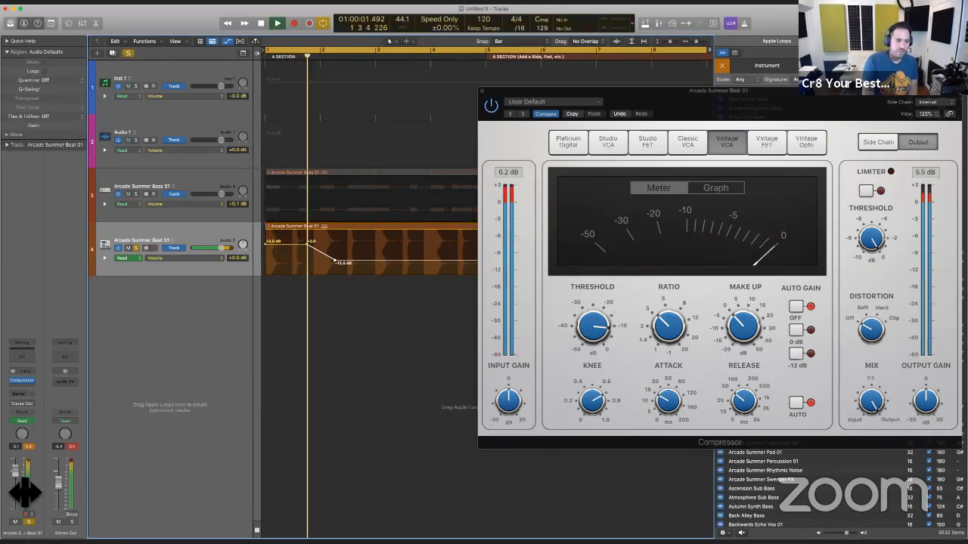
{"action": "key", "text": "space"}
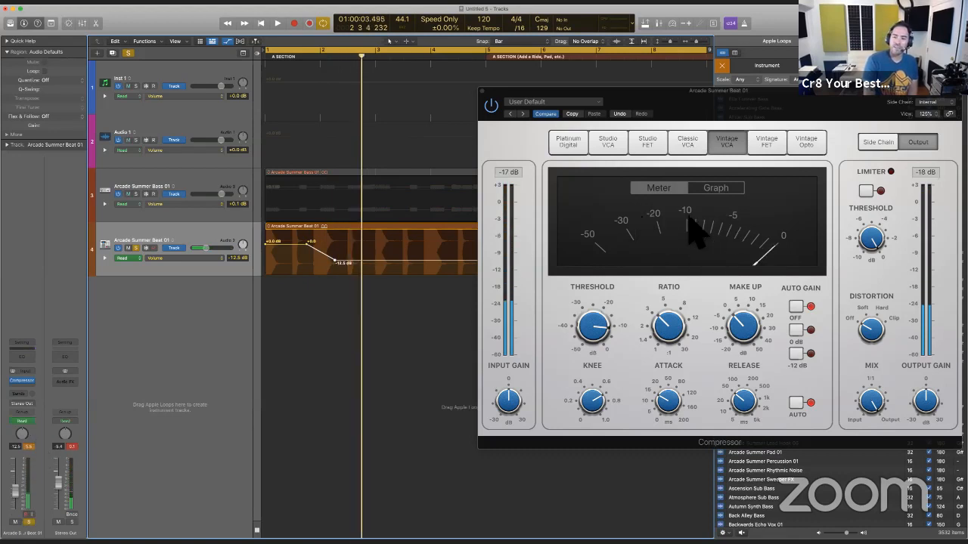
{"action": "key", "text": "space"}
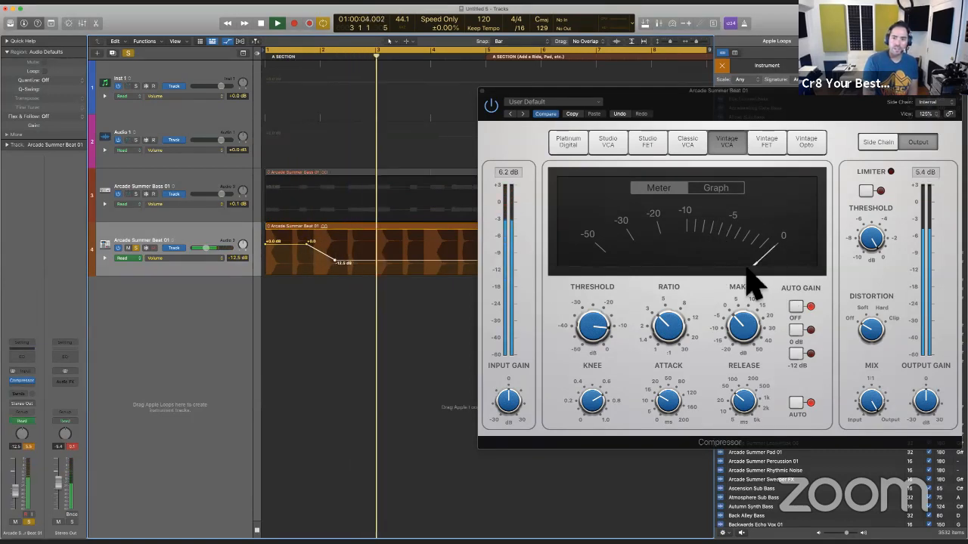
{"action": "key", "text": "space"}
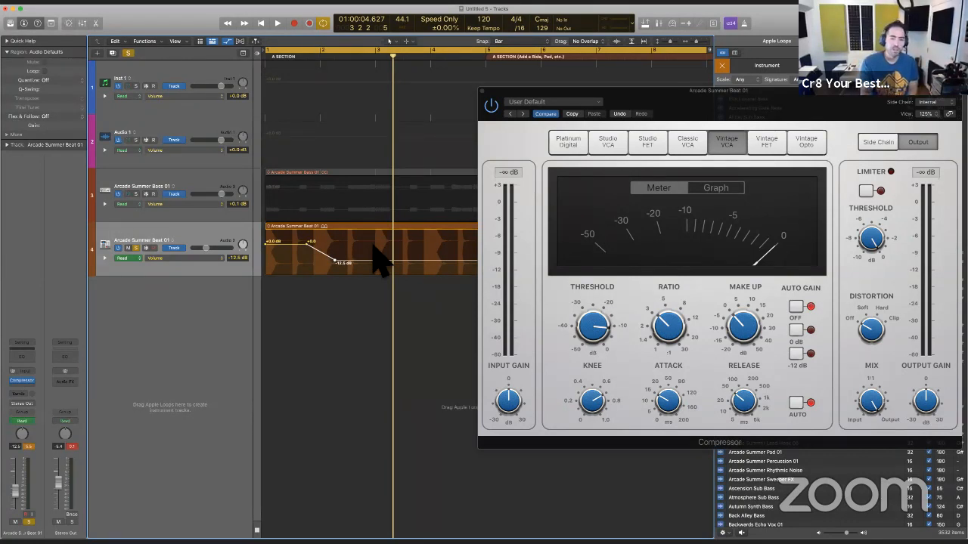
Step: Bring up the beat track's Mute automation by muting and unmuting it, and turn off its solo
{"action": "key", "text": "ctrl+m"}
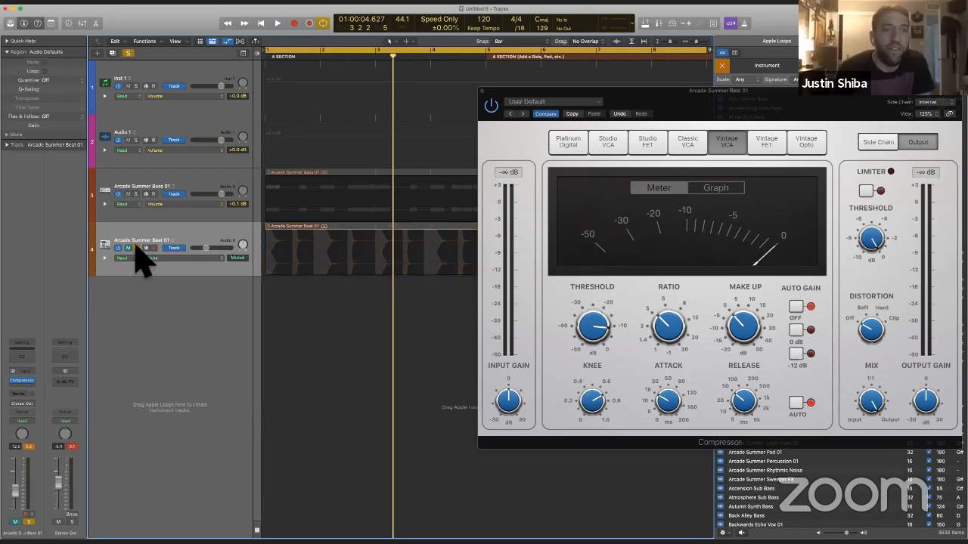
{"action": "left_click", "coordinate": [129, 249]}
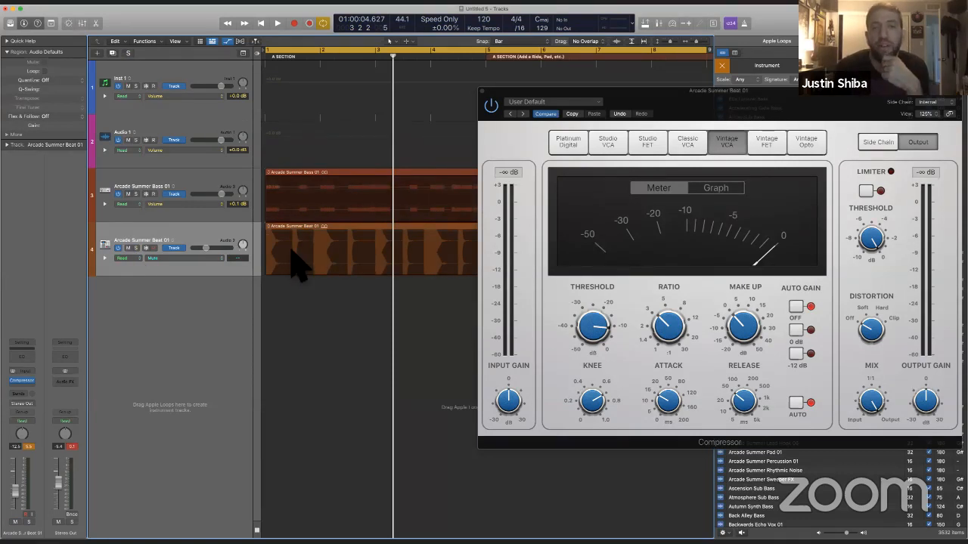
Step: Insert a Gain plug-in before the Compressor on the beat track and start its gain automation at 0.0 dB
{"action": "left_click", "coordinate": [23, 380]}
{"action": "left_click", "coordinate": [24, 373]}
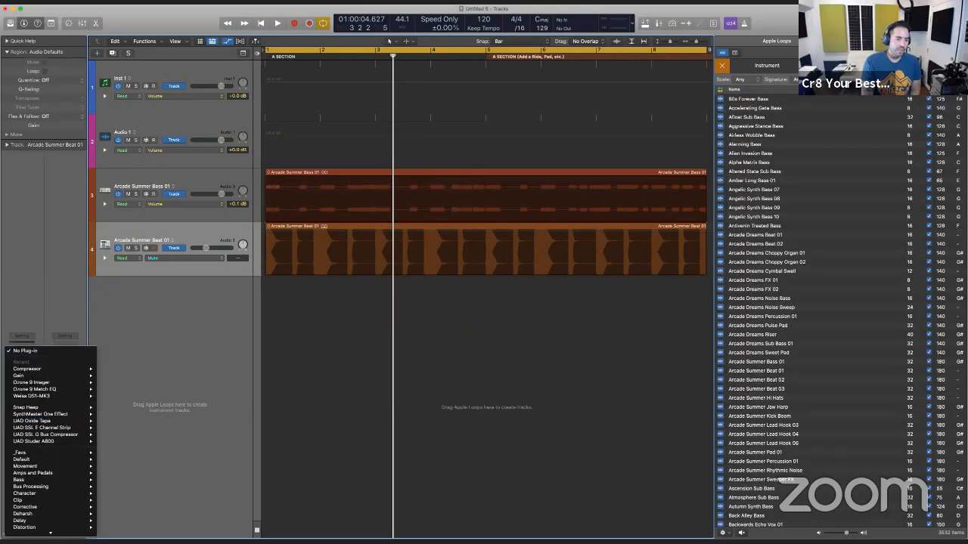
{"action": "mouse_move", "coordinate": [47, 490]}
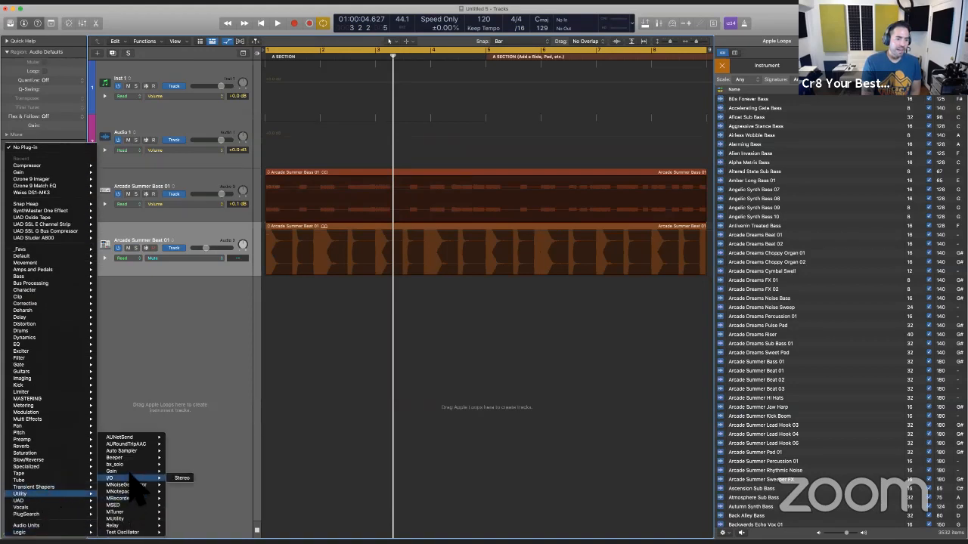
{"action": "left_click", "coordinate": [121, 472]}
{"action": "left_click_drag", "start_coordinate": [462, 106], "coordinate": [218, 37]}
{"action": "left_click", "coordinate": [113, 119]}
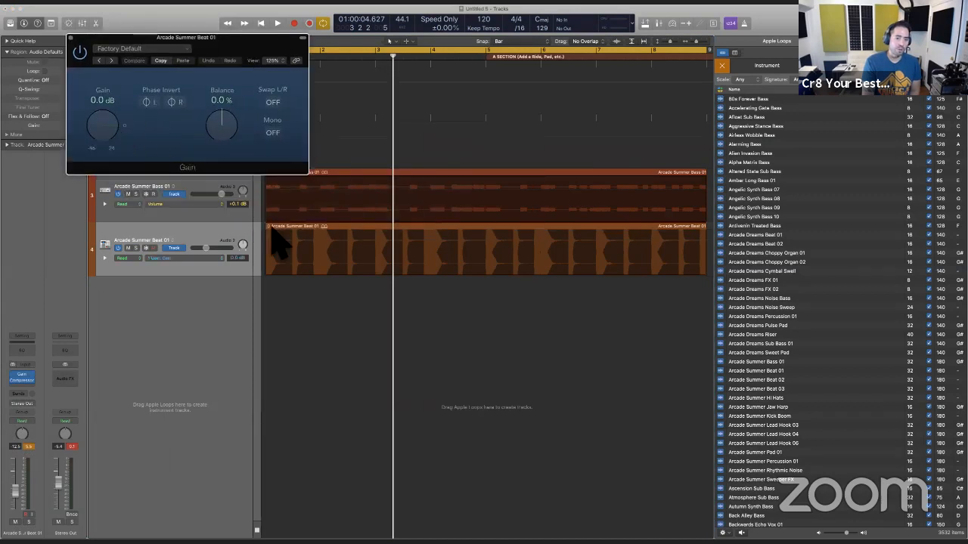
{"action": "left_click", "coordinate": [283, 242]}
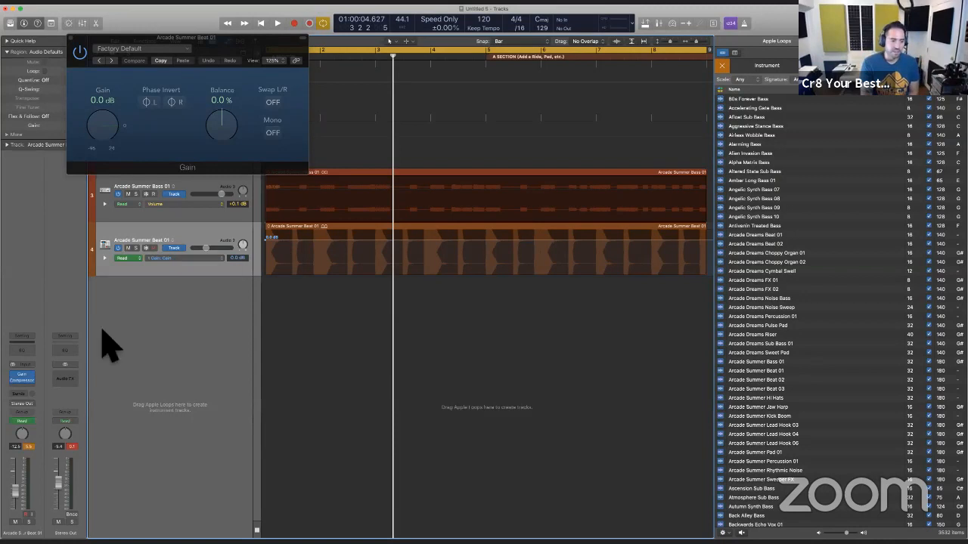
Step: Reopen the Compressor beside the Gain plug-in and lower the Stereo Out fader to -13.0 dB
{"action": "left_click_drag", "start_coordinate": [680, 115], "coordinate": [816, 91]}
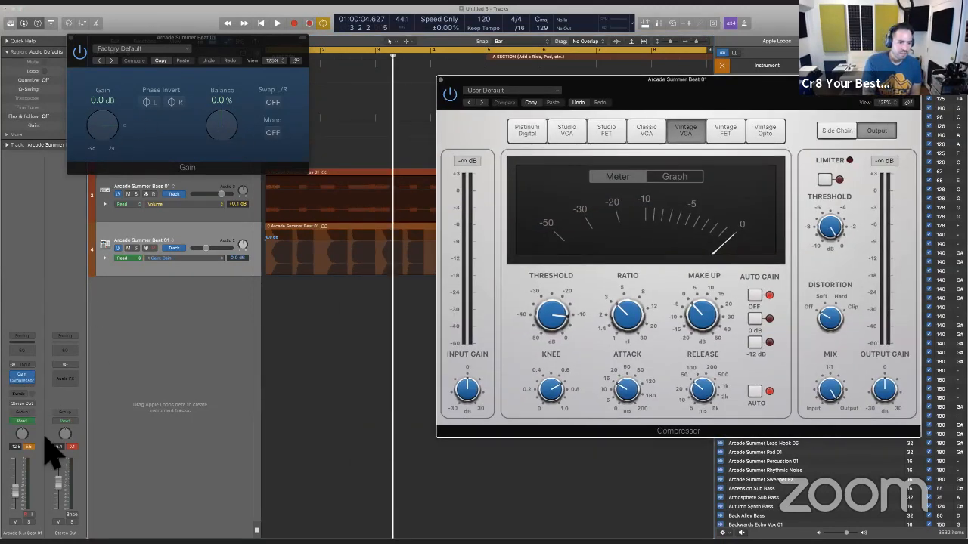
{"action": "left_click_drag", "start_coordinate": [59, 480], "coordinate": [59, 493]}
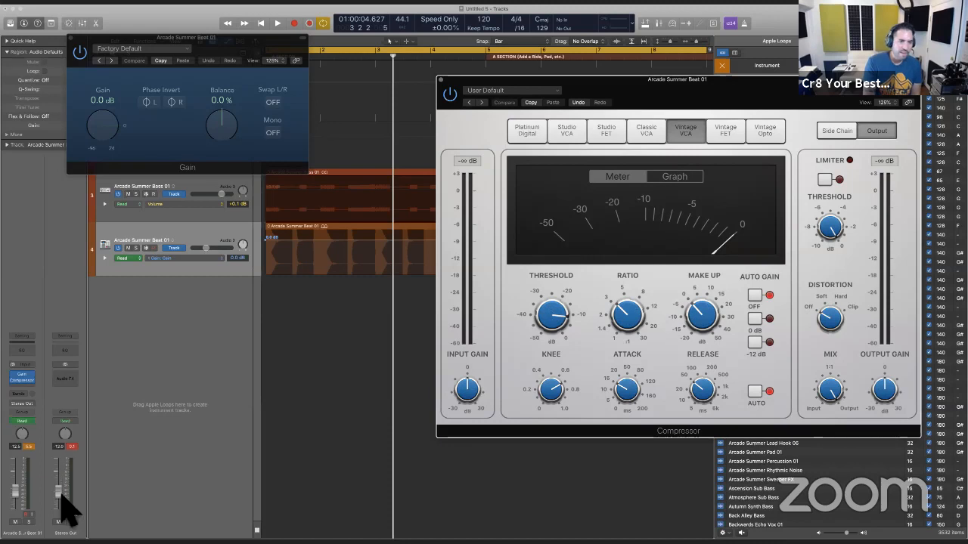
Step: Play the beat track soloed while raising the Gain plug-in's gain to +16.4 dB
{"action": "key", "text": "space"}
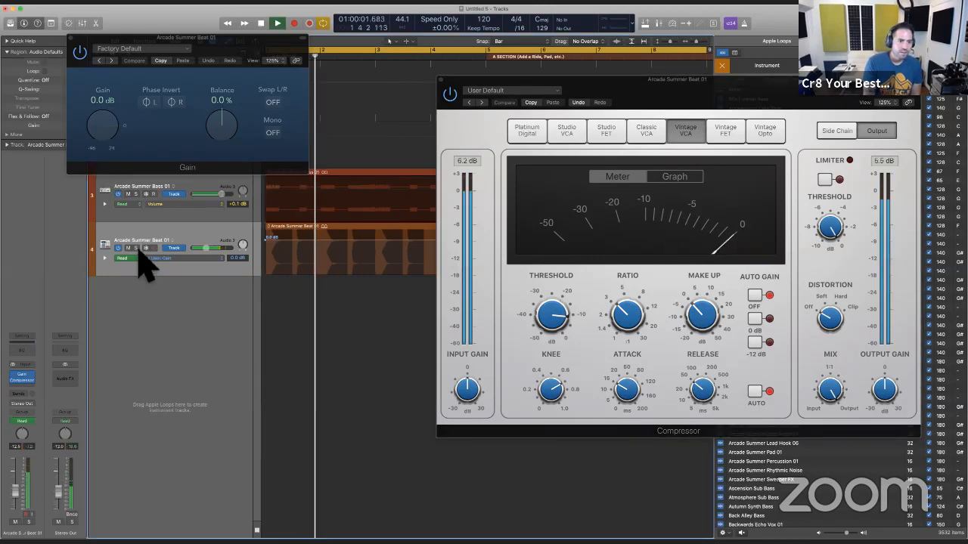
{"action": "left_click", "coordinate": [138, 249]}
{"action": "left_click", "coordinate": [106, 143]}
{"action": "left_click_drag", "start_coordinate": [107, 139], "coordinate": [107, 124]}
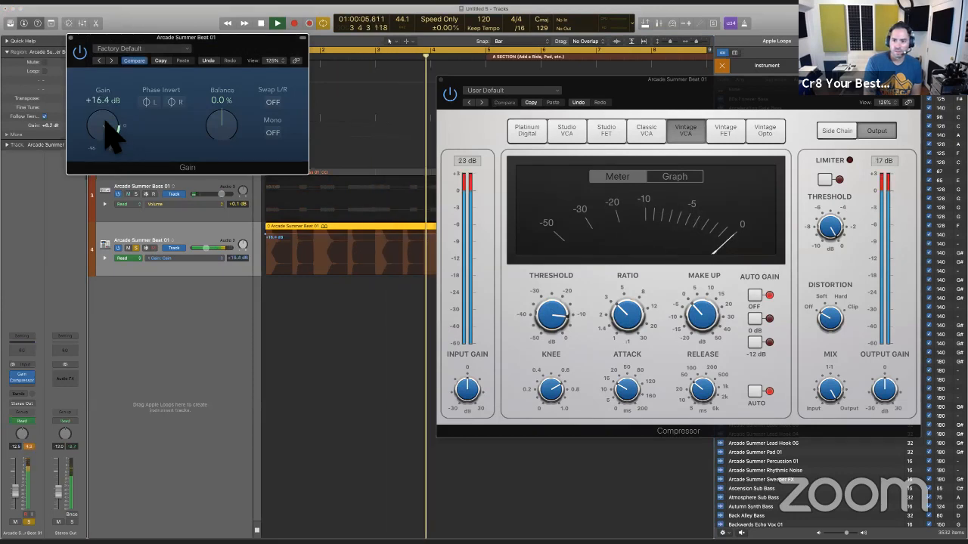
{"action": "key", "text": "space"}
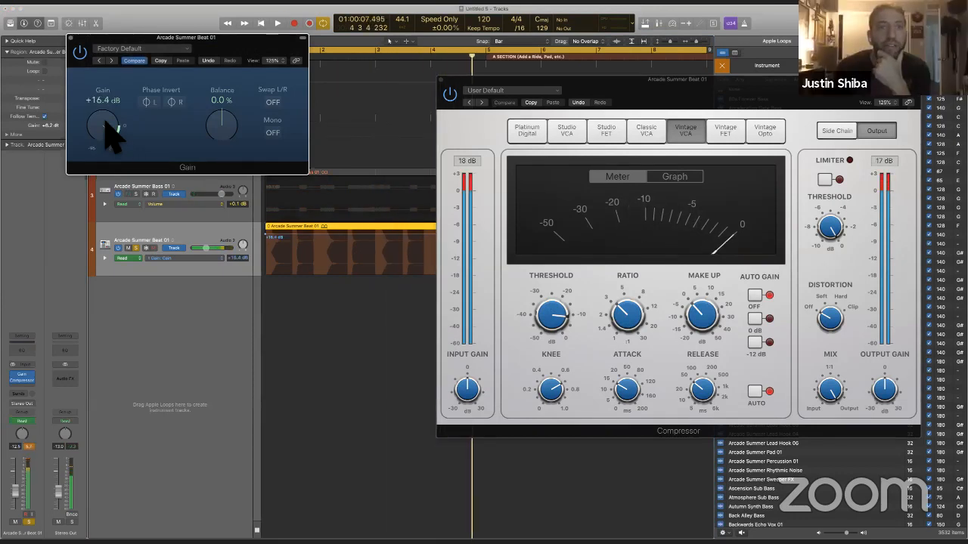
Step: Close the Gain and Compressor windows and turn off the beat track's solo
{"action": "left_click", "coordinate": [71, 37]}
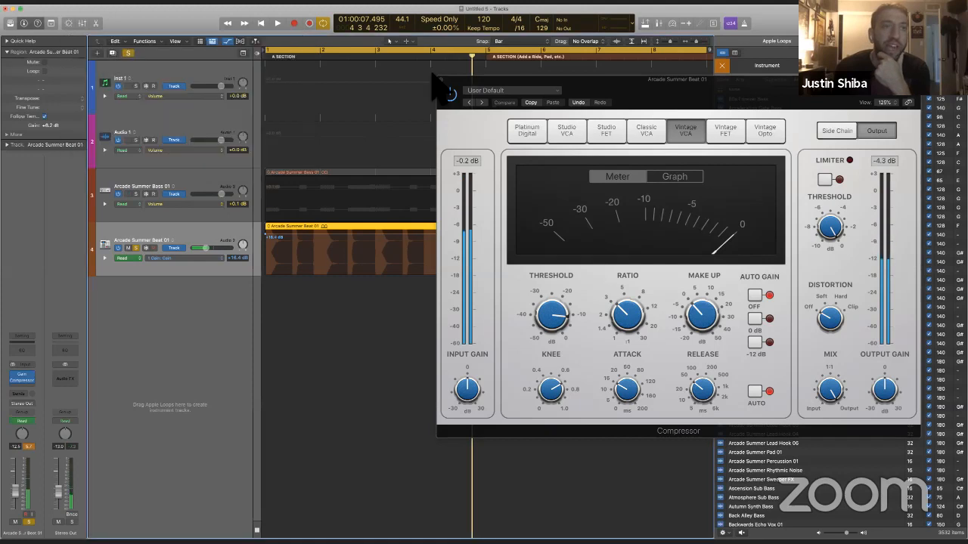
{"action": "key", "text": "super+w"}
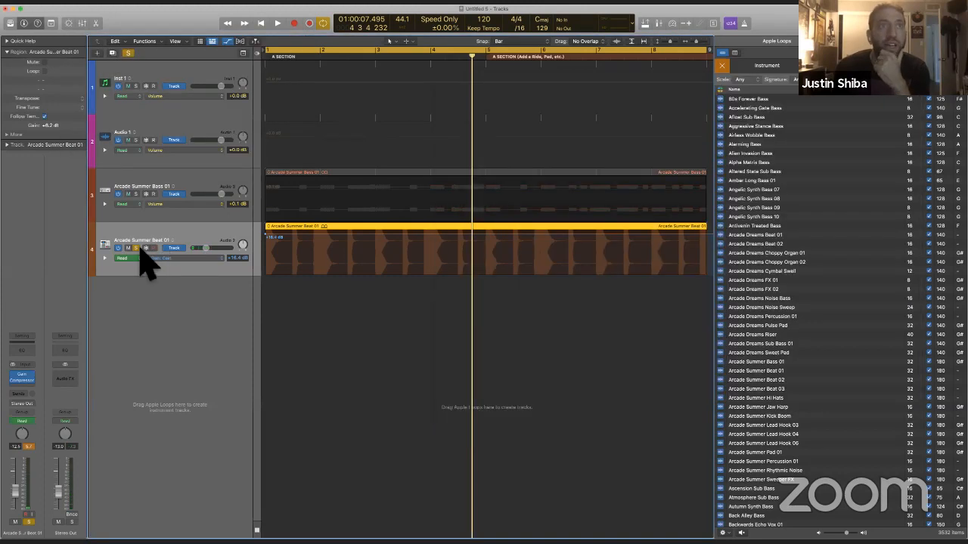
{"action": "left_click", "coordinate": [136, 248]}
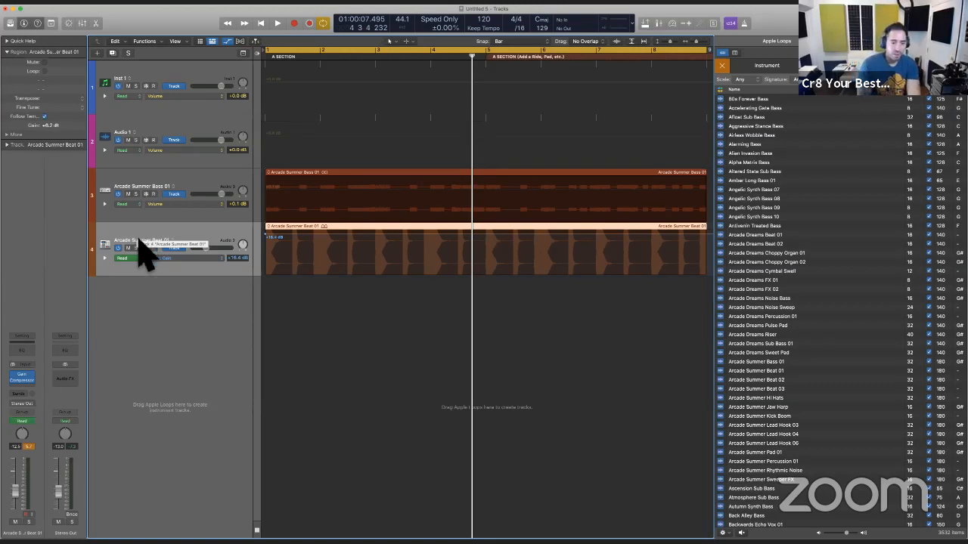
Step: Hide the track automation and close the Apple Loops browser
{"action": "key", "text": "a"}
{"action": "left_click", "coordinate": [330, 325]}
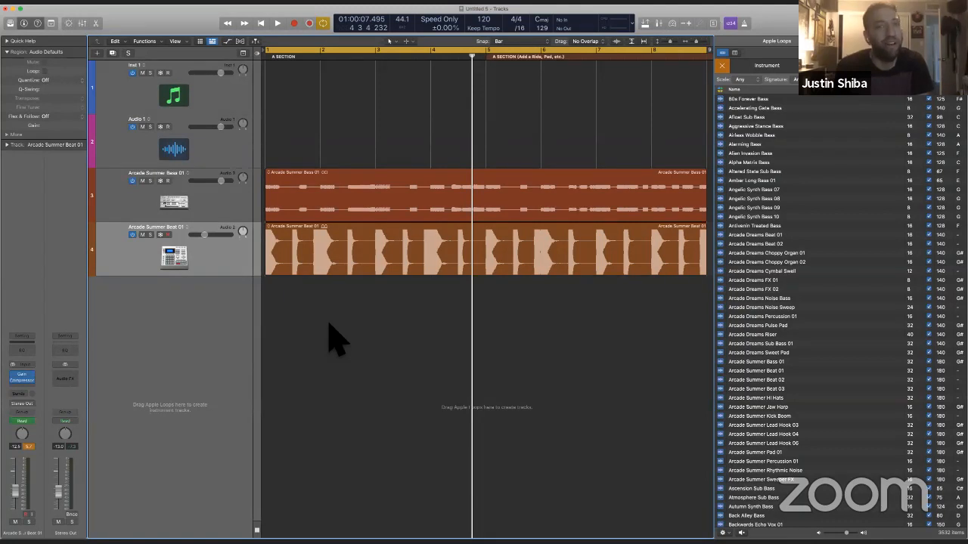
{"action": "key", "text": "z"}
{"action": "key", "text": "z"}
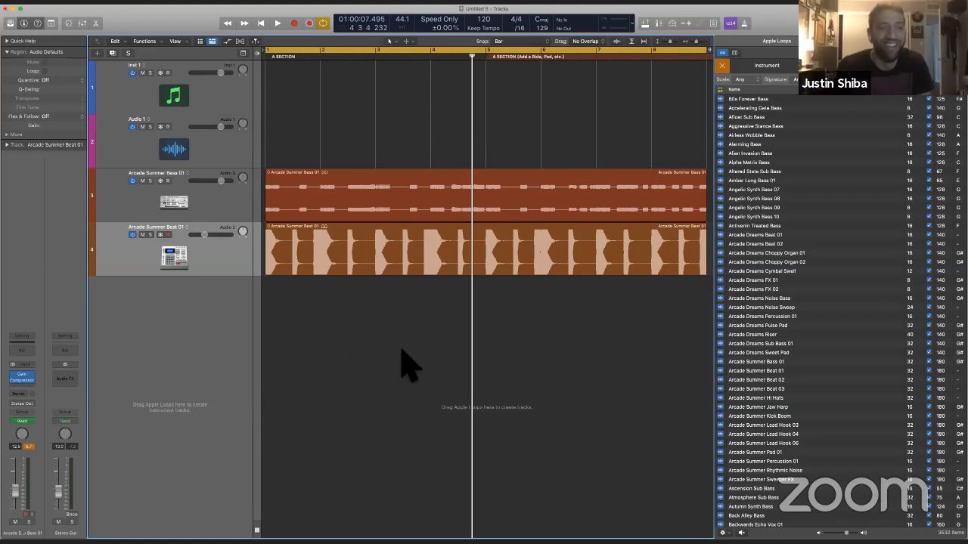
{"action": "key", "text": "o"}
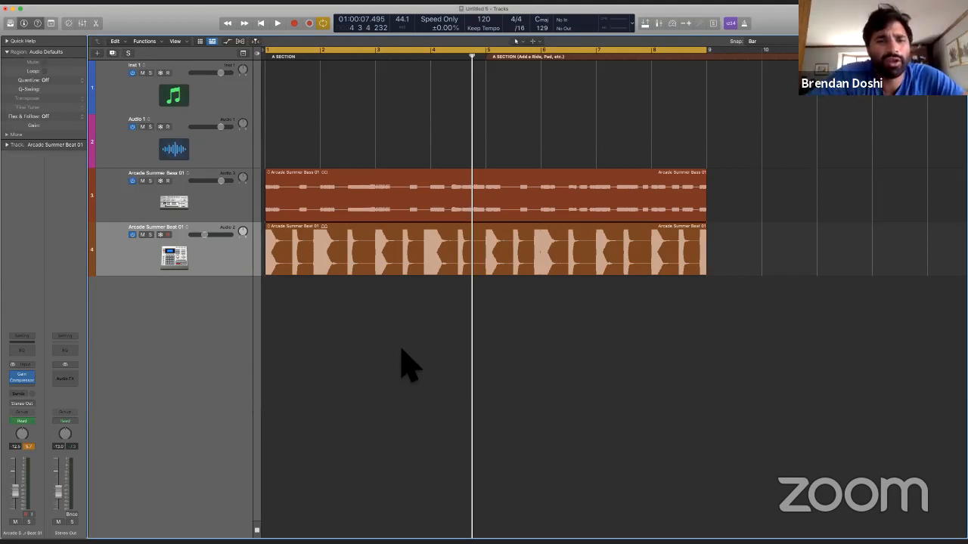
Step: Show the track automation and display the Arcade Summer Beat 01 track's Pan parameter
{"action": "left_click", "coordinate": [221, 261]}
{"action": "key", "text": "a"}
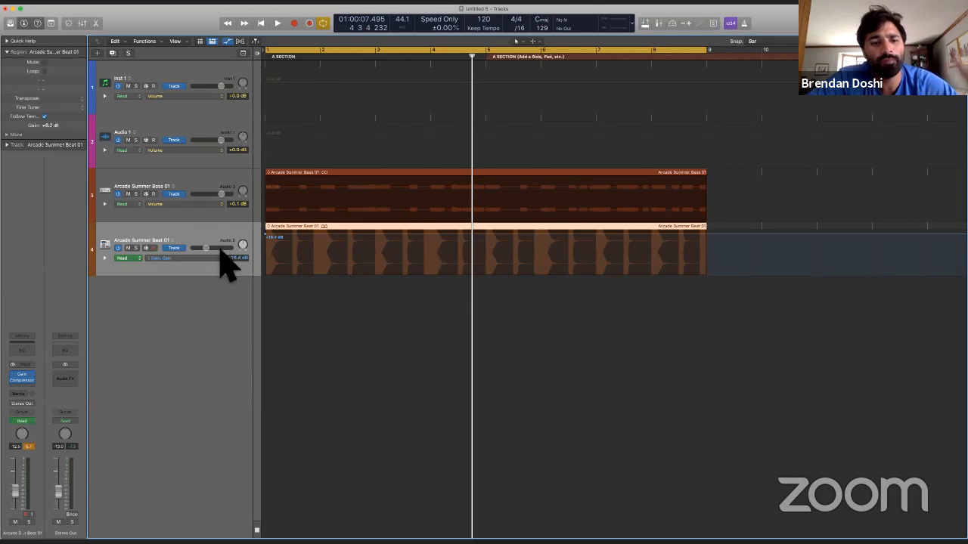
{"action": "left_click", "coordinate": [22, 436]}
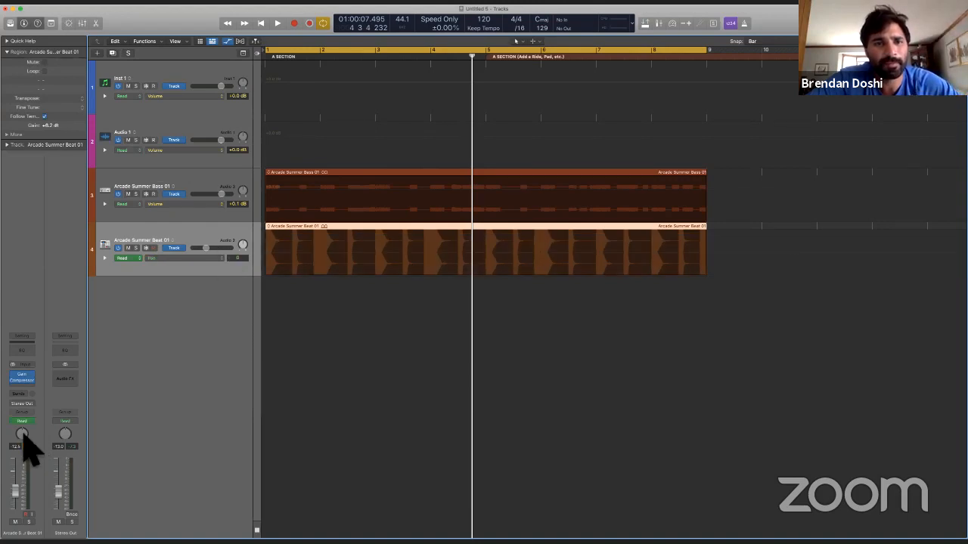
Step: Look through the send and bus options of the Arcade Summer Beat 01 channel without assigning one
{"action": "left_click", "coordinate": [23, 394]}
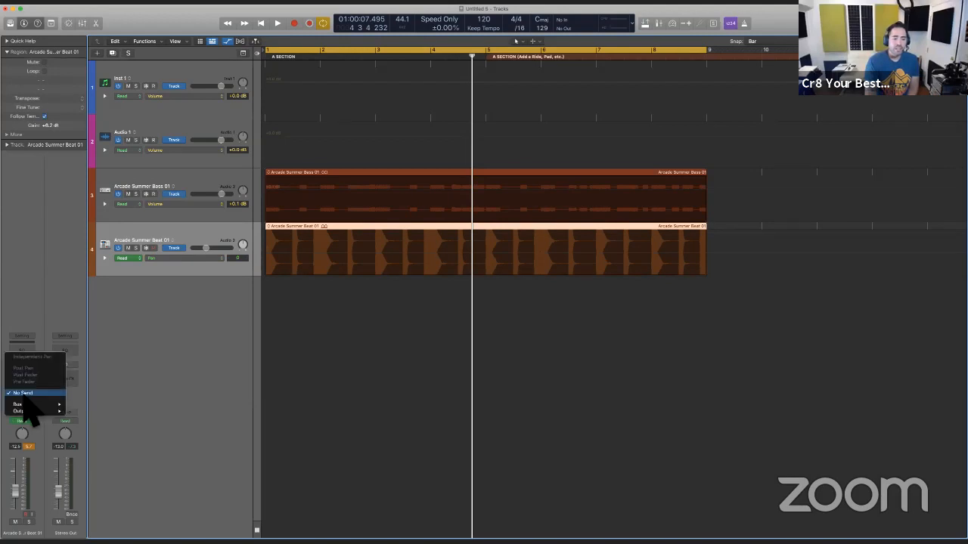
{"action": "mouse_move", "coordinate": [59, 409]}
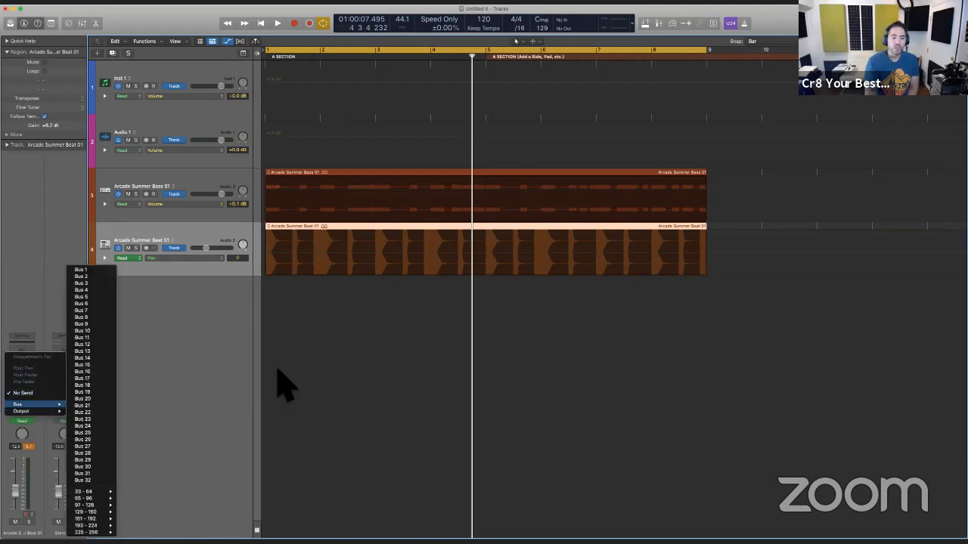
{"action": "left_click", "coordinate": [429, 396]}
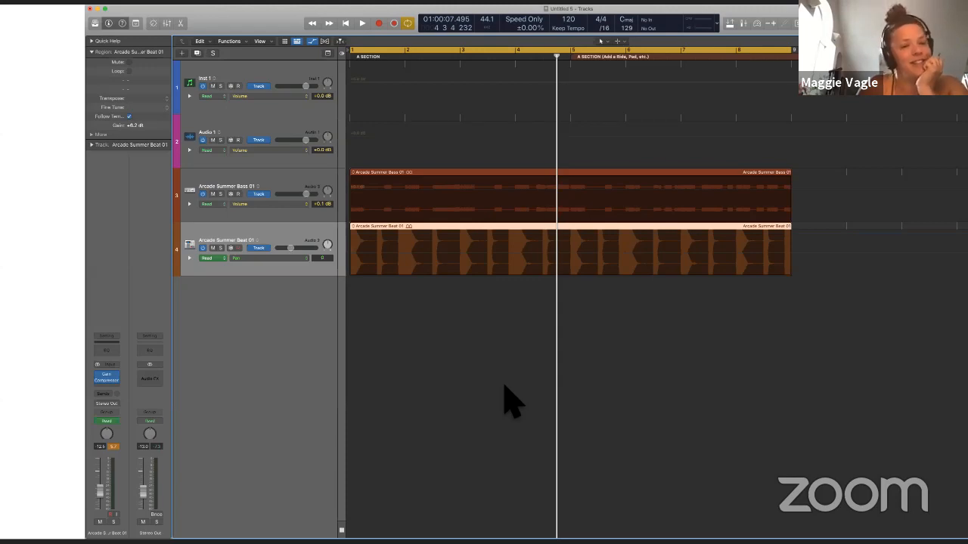
Step: Switch to the Keynote presentation and view its Signal Flow (MIDI) slide in full screen
{"action": "key", "text": "super+Tab"}
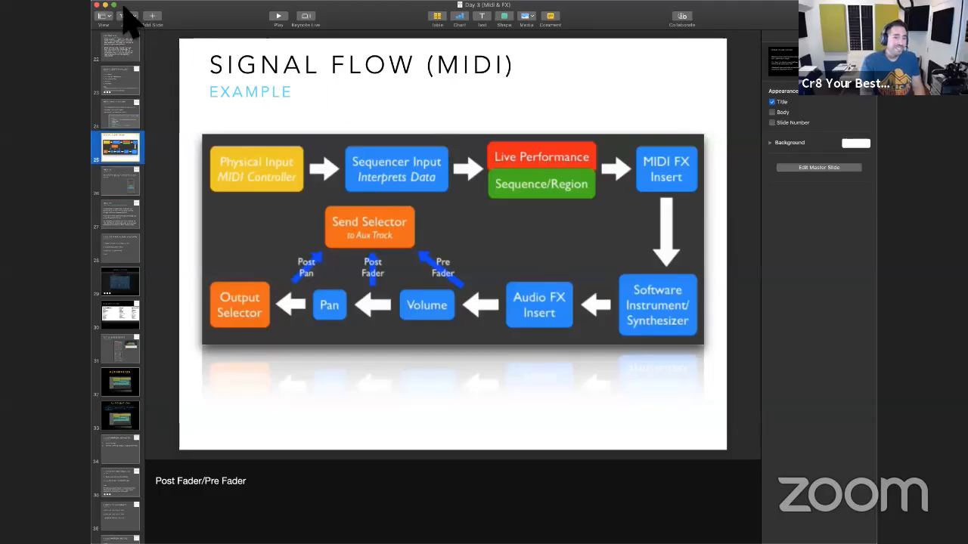
{"action": "left_click", "coordinate": [114, 5]}
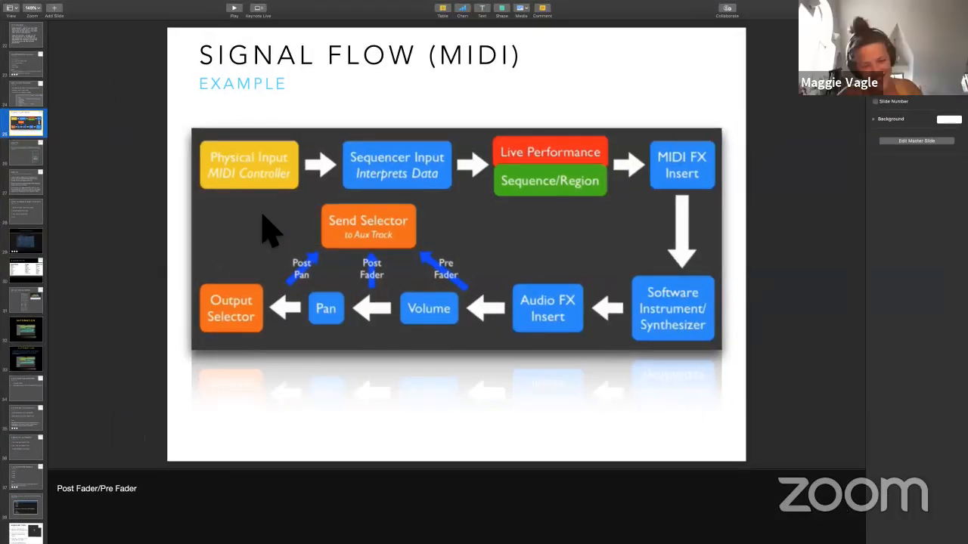
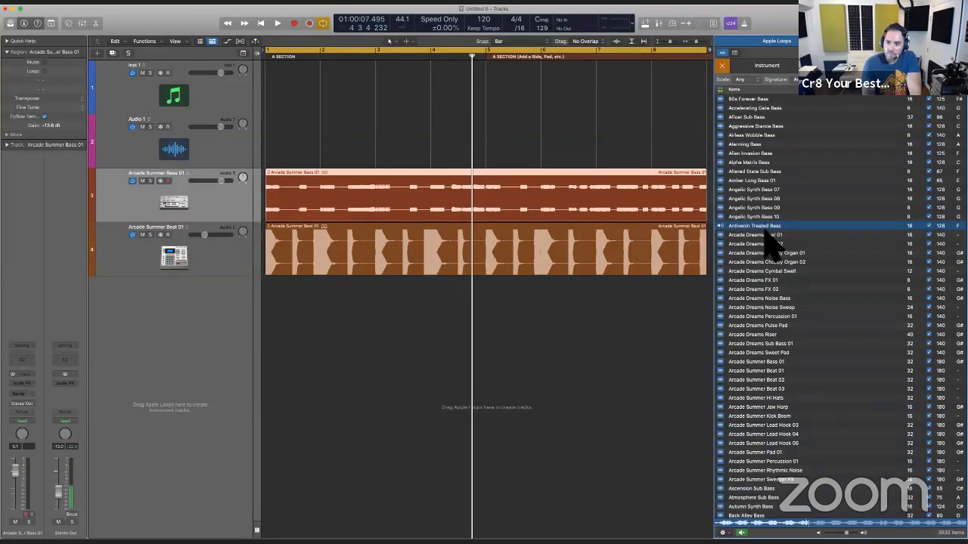
Step: Add the Antivenin Treated Bass loop as a new track at bar 1 and close the Apple Loops browser
{"action": "left_click_drag", "start_coordinate": [766, 231], "coordinate": [267, 286]}
{"action": "key", "text": "o"}
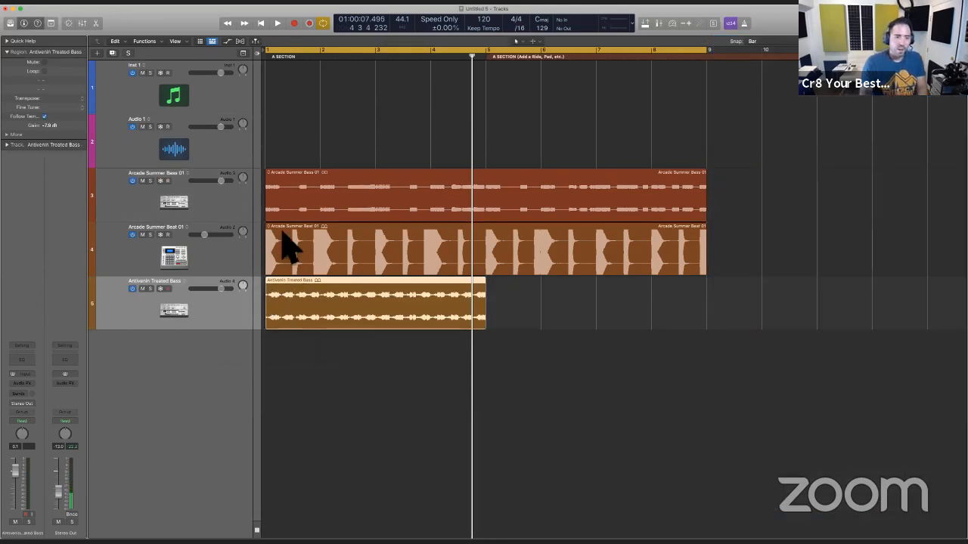
Step: Delete the Arcade Summer Bass 01 track together with its region
{"action": "left_click", "coordinate": [231, 195]}
{"action": "key", "text": "Delete"}
{"action": "key", "text": "super+Delete"}
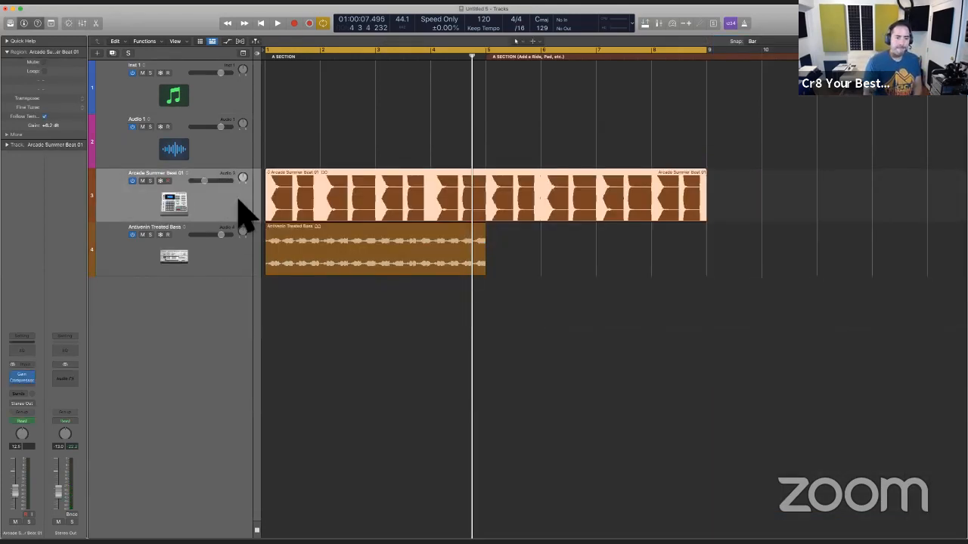
Step: Repeat the Antivenin Treated Bass region once and return the playhead to the start of the song
{"action": "left_click", "coordinate": [236, 269]}
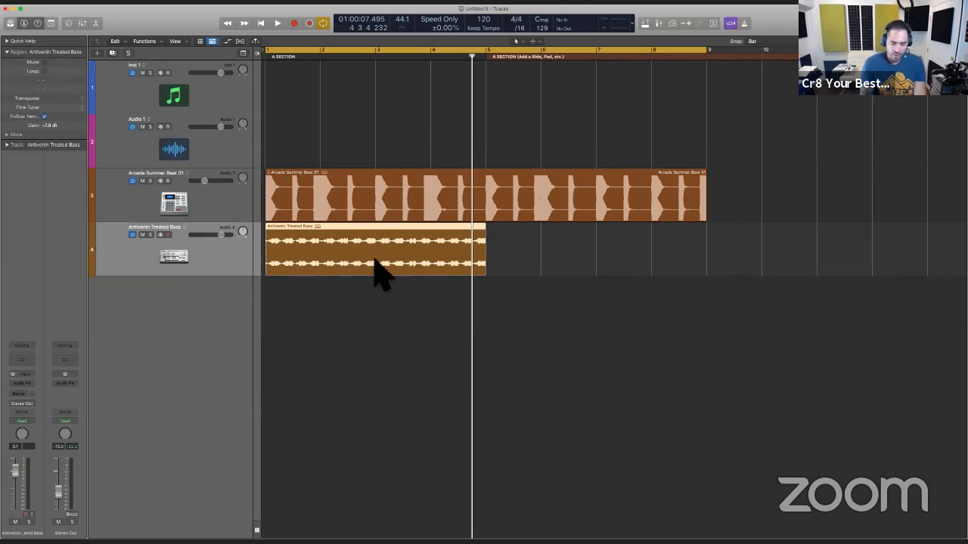
{"action": "key", "text": "super+r"}
{"action": "key", "text": "Return"}
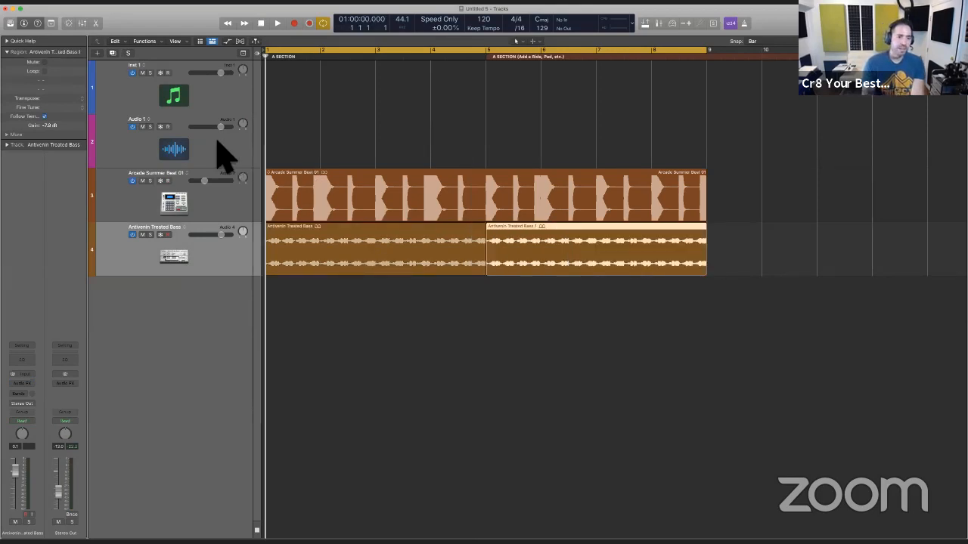
Step: Delete the empty Audio 1 and Inst 1 tracks
{"action": "left_click", "coordinate": [224, 155]}
{"action": "key", "text": "super+Delete"}
{"action": "key", "text": "Up"}
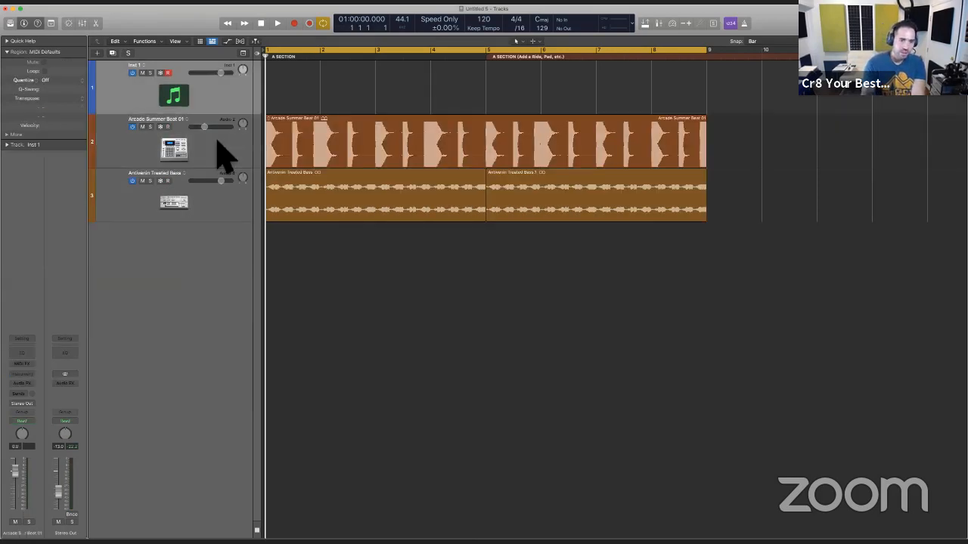
{"action": "key", "text": "super+Delete"}
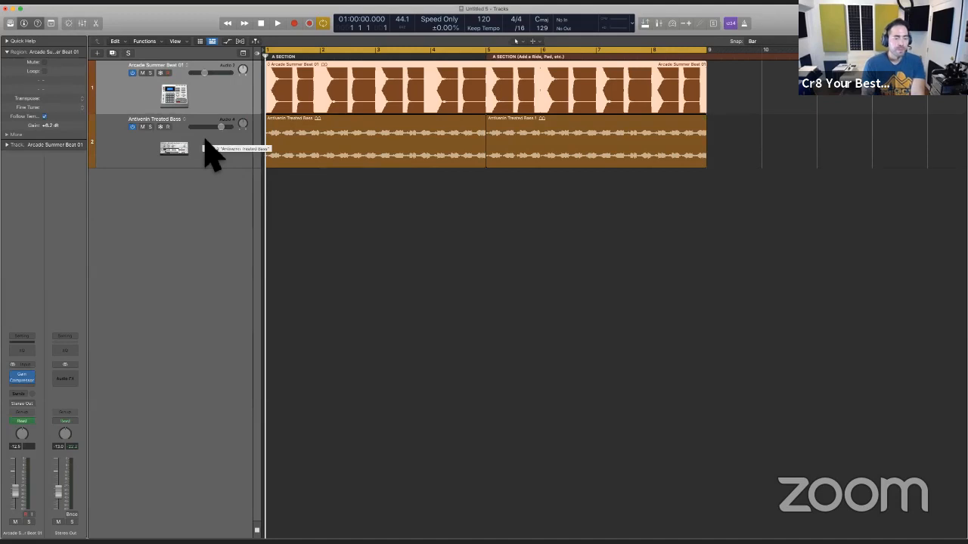
Step: Solo the Antivenin Treated Bass track and play it
{"action": "left_click", "coordinate": [205, 141]}
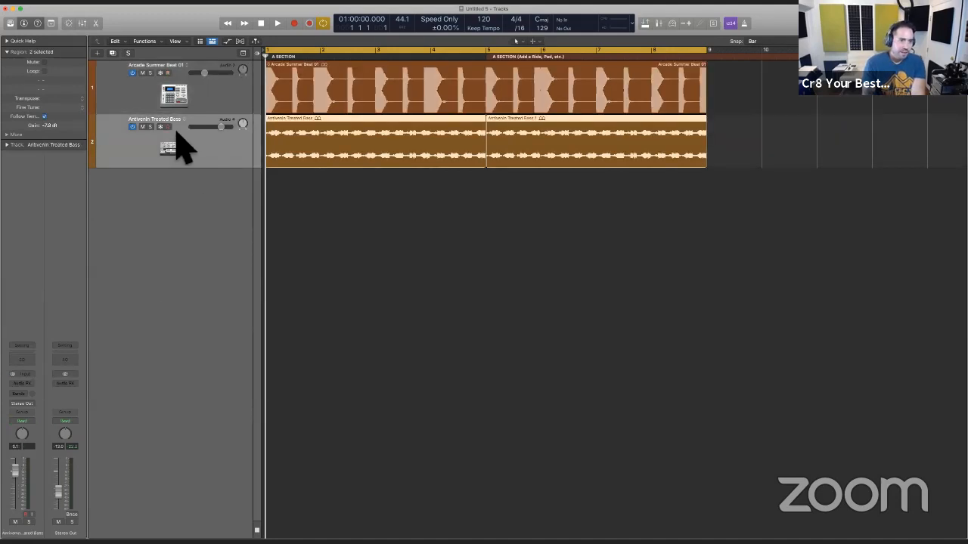
{"action": "key", "text": "s"}
{"action": "key", "text": "space"}
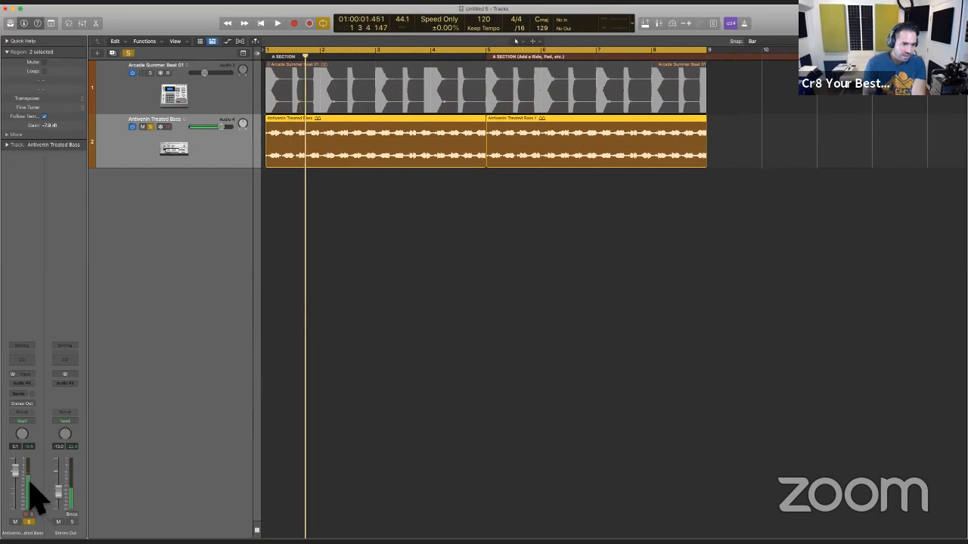
Step: Insert the MultiMeter plug-in on the Stereo Out channel
{"action": "left_click", "coordinate": [72, 385]}
{"action": "key", "text": "Escape"}
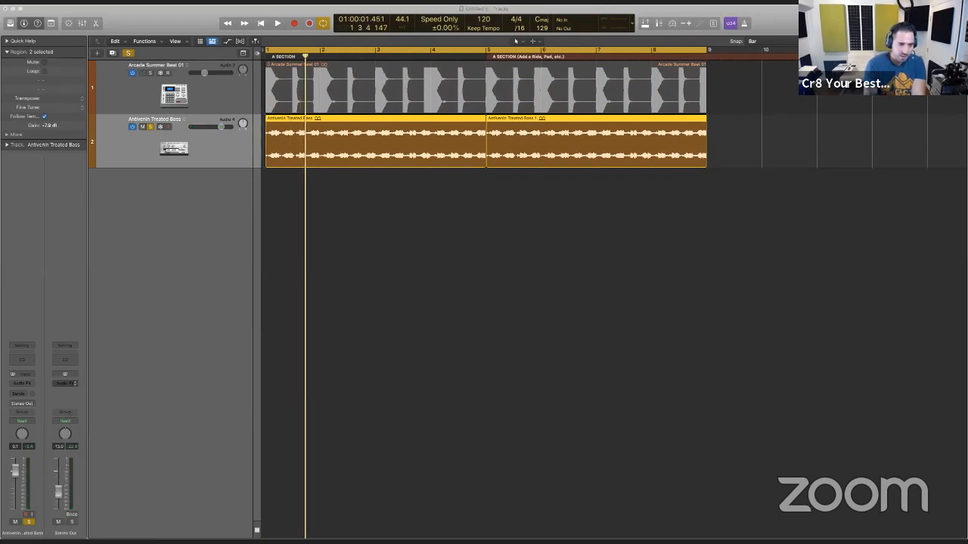
{"action": "left_click", "coordinate": [71, 385]}
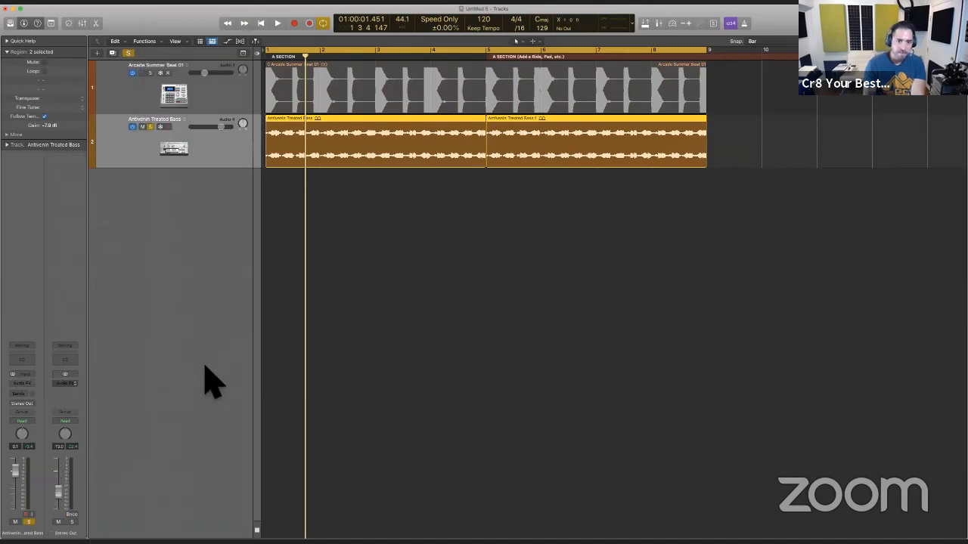
Step: Play the soloed bass while switching MultiMeter from Analyzer to Goniometer, and stop playback
{"action": "key", "text": "space"}
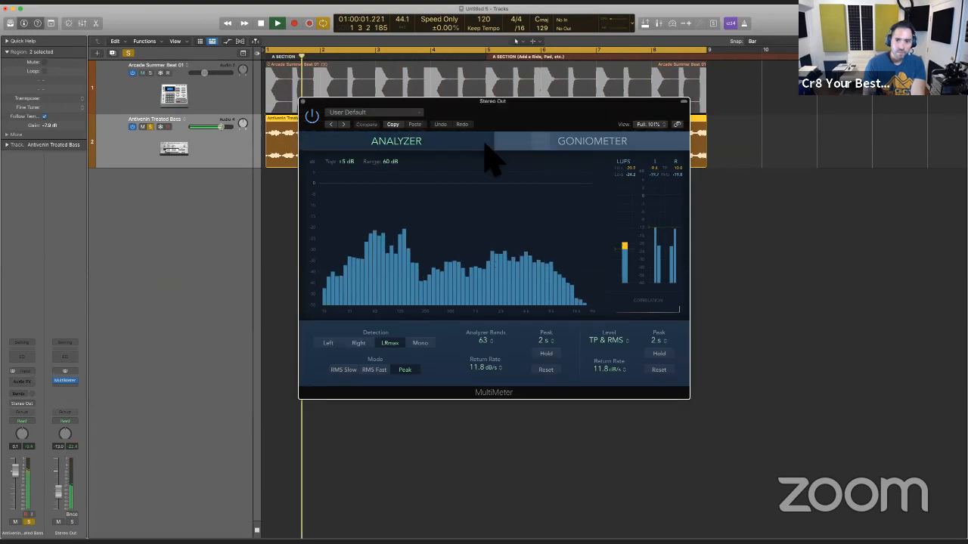
{"action": "left_click", "coordinate": [503, 144]}
{"action": "key", "text": "space"}
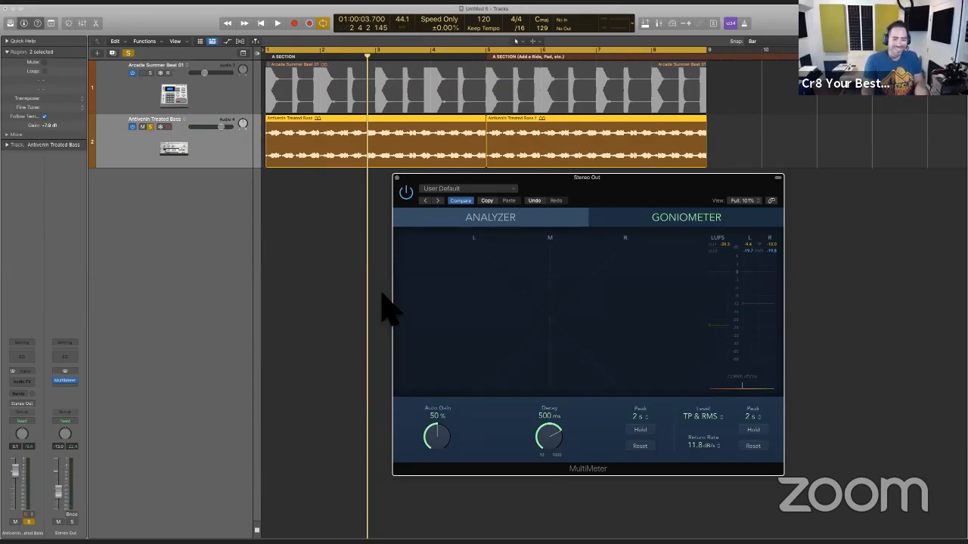
Step: Deselect the bass regions and raise the Stereo Out fader to -6.2 dB
{"action": "left_click", "coordinate": [346, 310]}
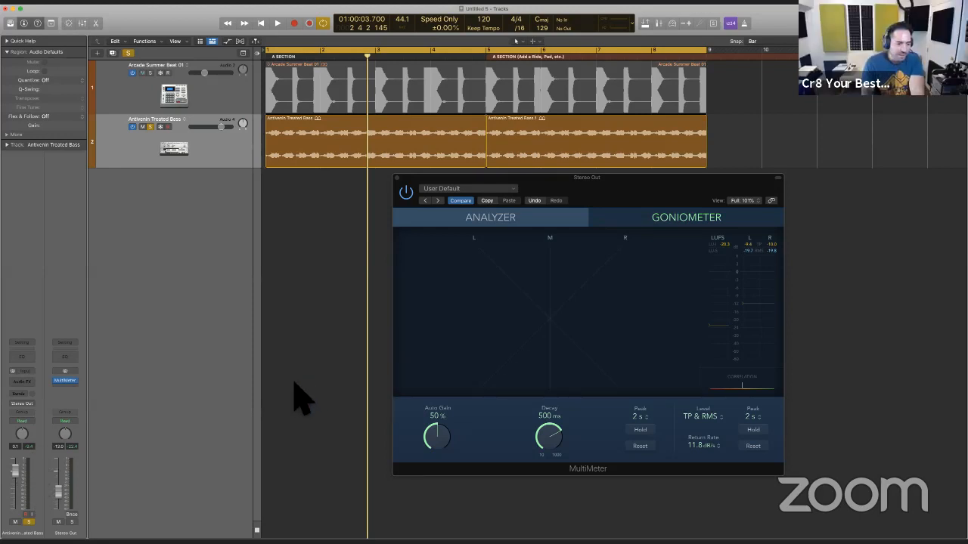
{"action": "scroll", "coordinate": [60, 499], "scroll_direction": "up", "scroll_amount": 7}
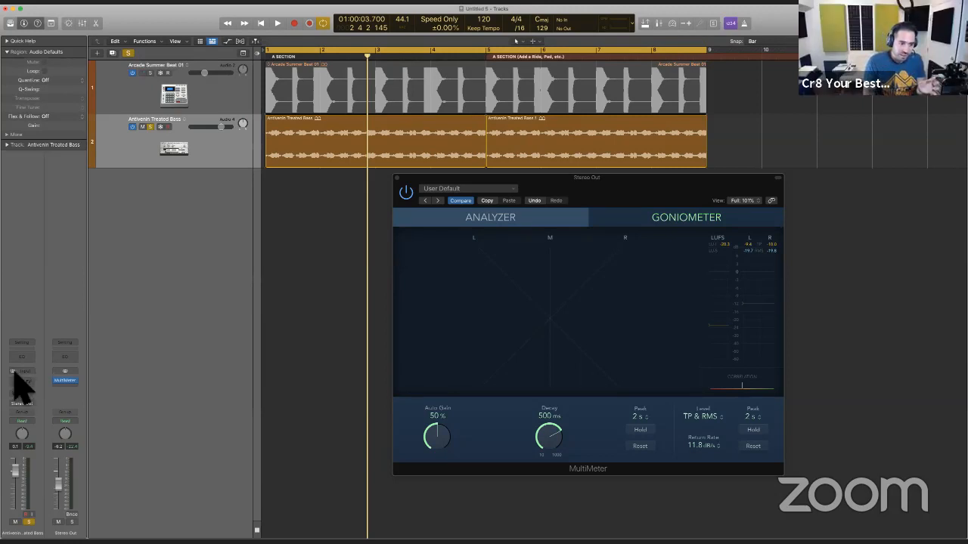
Step: Play the soloed bass with its channel format in stereo and in mono to compare the Goniometer display
{"action": "left_click", "coordinate": [13, 370]}
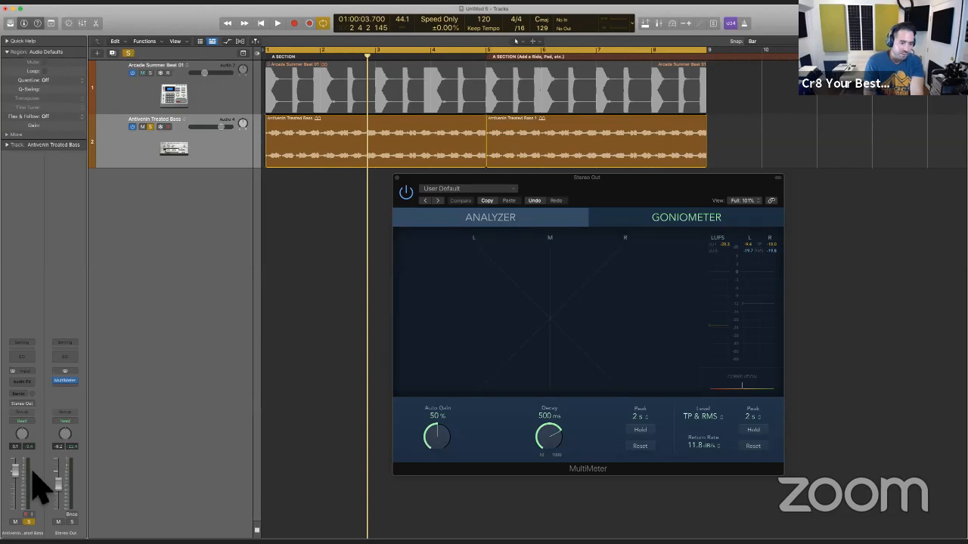
{"action": "key", "text": "space"}
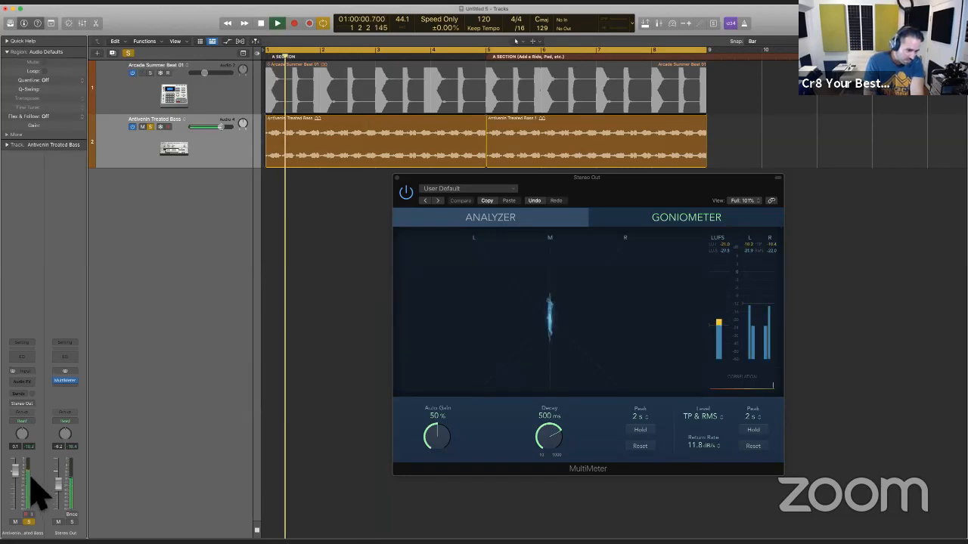
{"action": "key", "text": "space"}
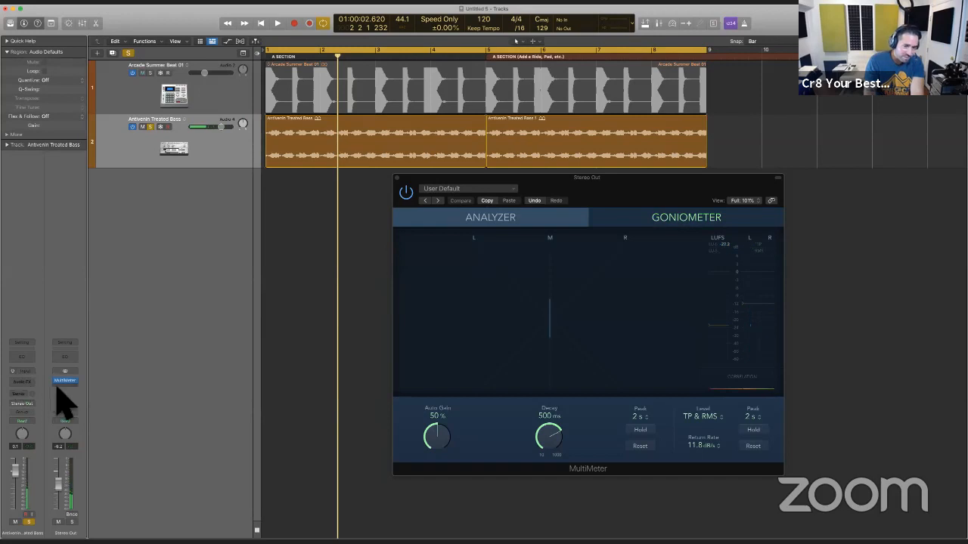
{"action": "key", "text": "space"}
{"action": "key", "text": "space"}
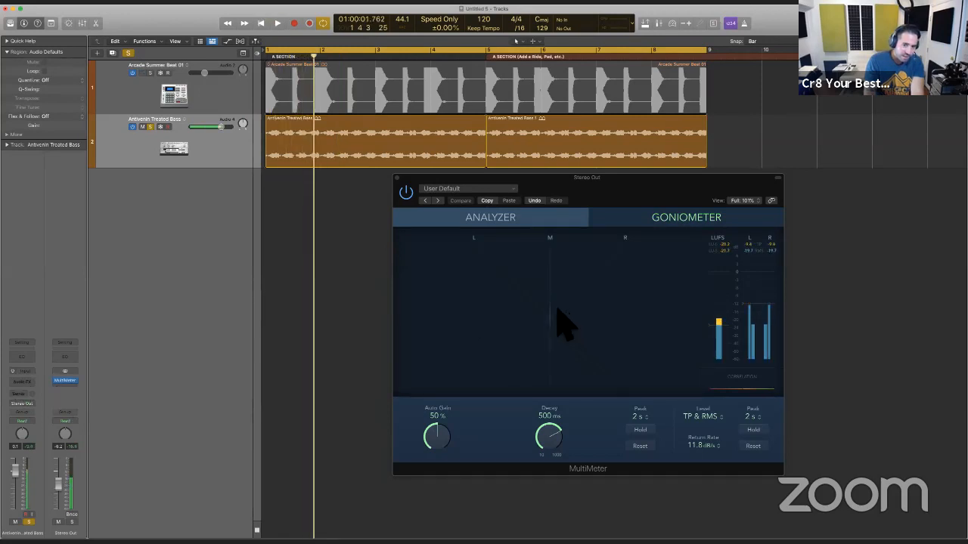
Step: Pan the bass track fully right with the pan mode kept on Balance, and play it briefly
{"action": "left_click_drag", "start_coordinate": [326, 204], "coordinate": [294, 131]}
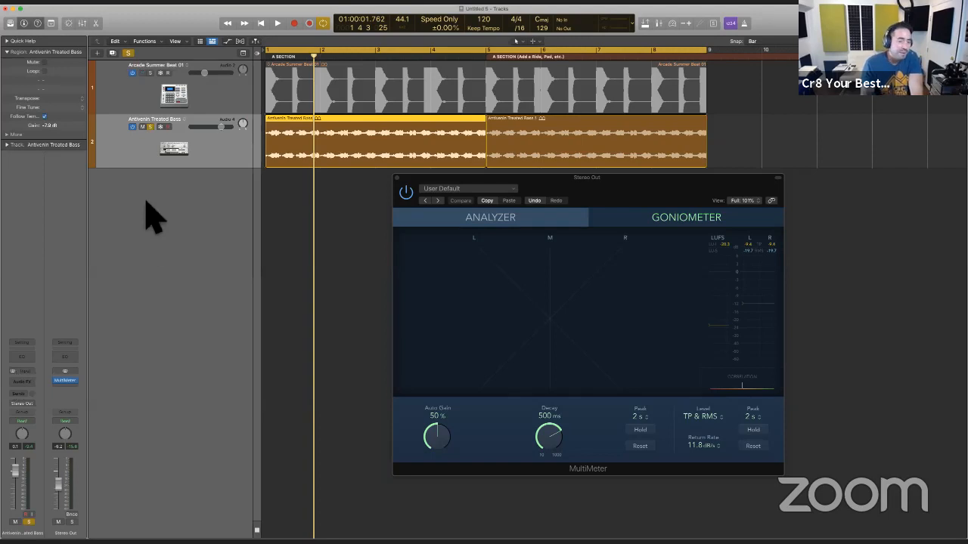
{"action": "left_click_drag", "start_coordinate": [22, 434], "coordinate": [23, 349]}
{"action": "right_click", "coordinate": [23, 432]}
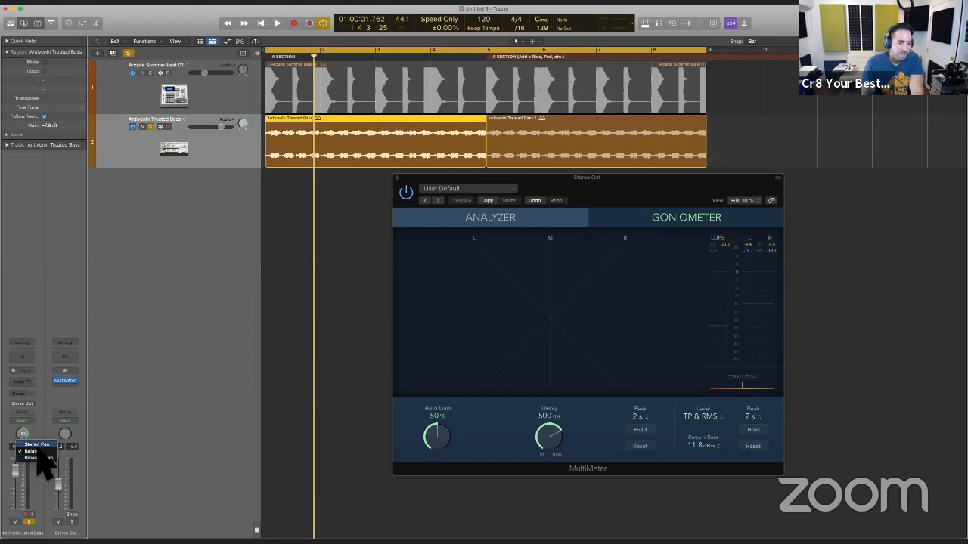
{"action": "left_click", "coordinate": [38, 452]}
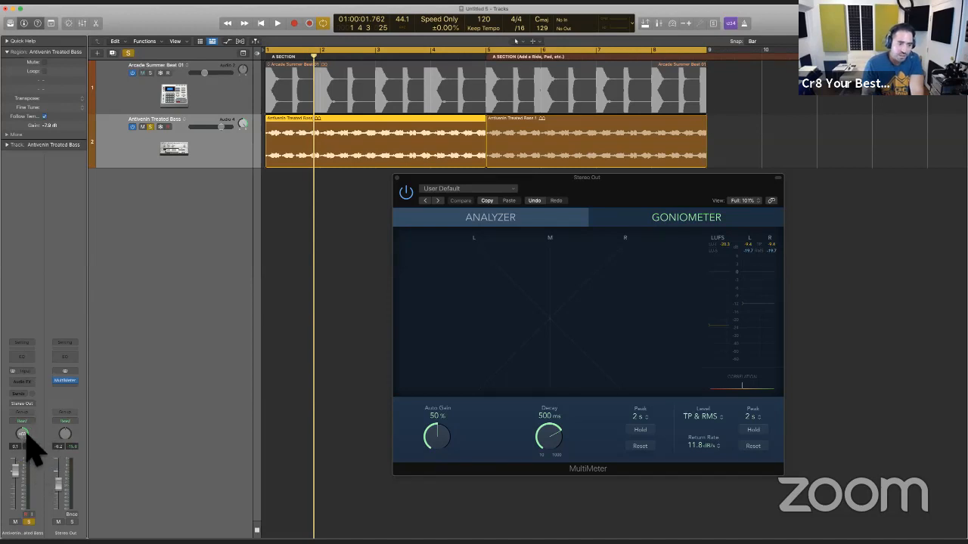
{"action": "key", "text": "space"}
{"action": "key", "text": "space"}
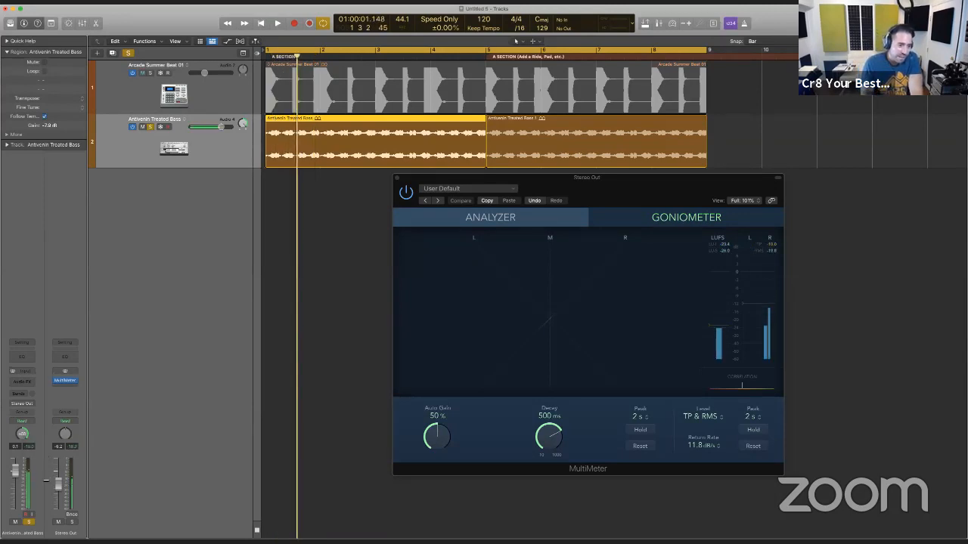
Step: Check the bass track's pan mode options and play it panned to the left
{"action": "right_click", "coordinate": [25, 436]}
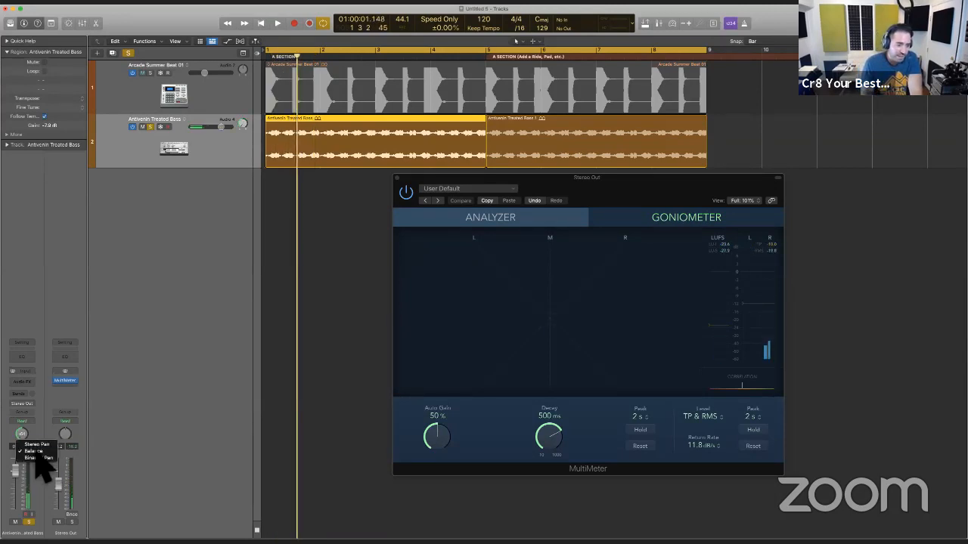
{"action": "left_click", "coordinate": [28, 446]}
{"action": "key", "text": "space"}
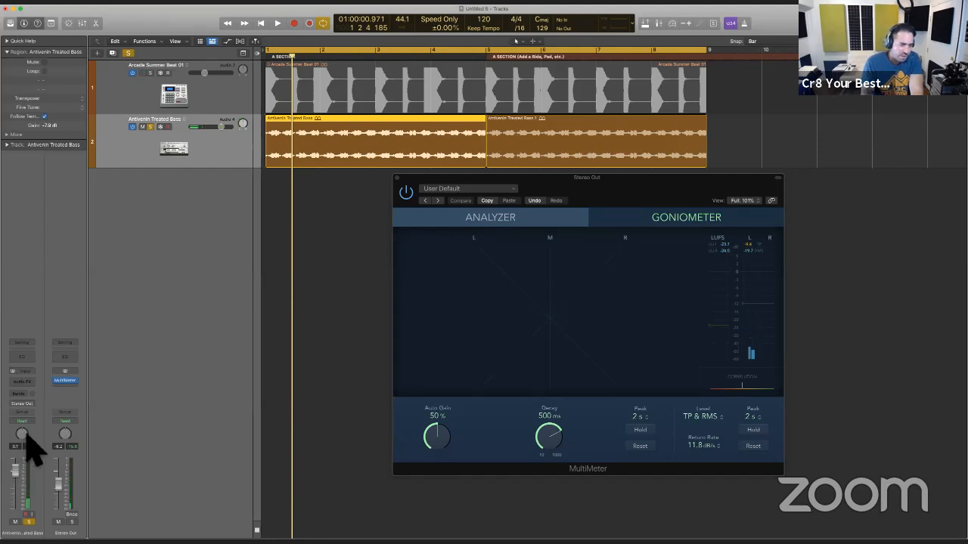
Step: Change the bass track's pan mode from Balance to Stereo Pan
{"action": "right_click", "coordinate": [23, 434]}
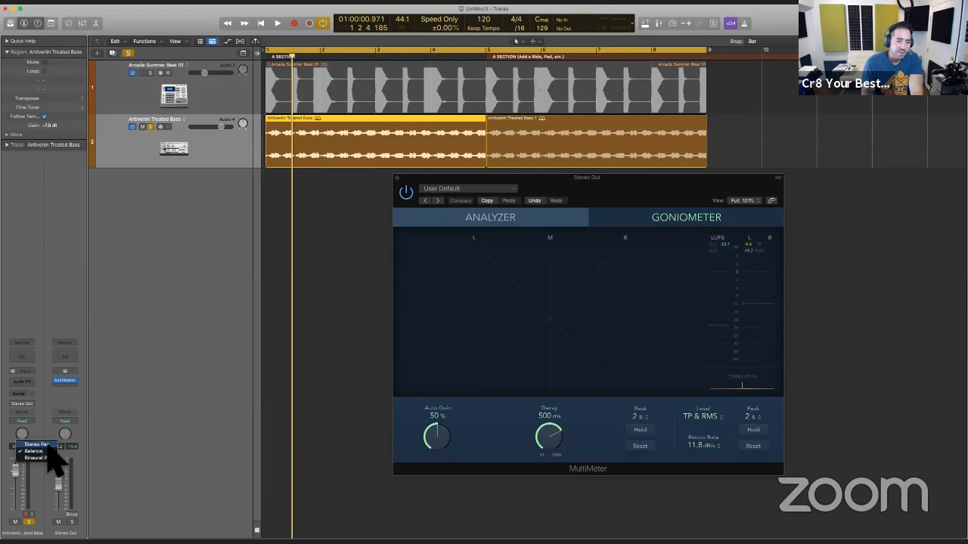
{"action": "left_click", "coordinate": [48, 446]}
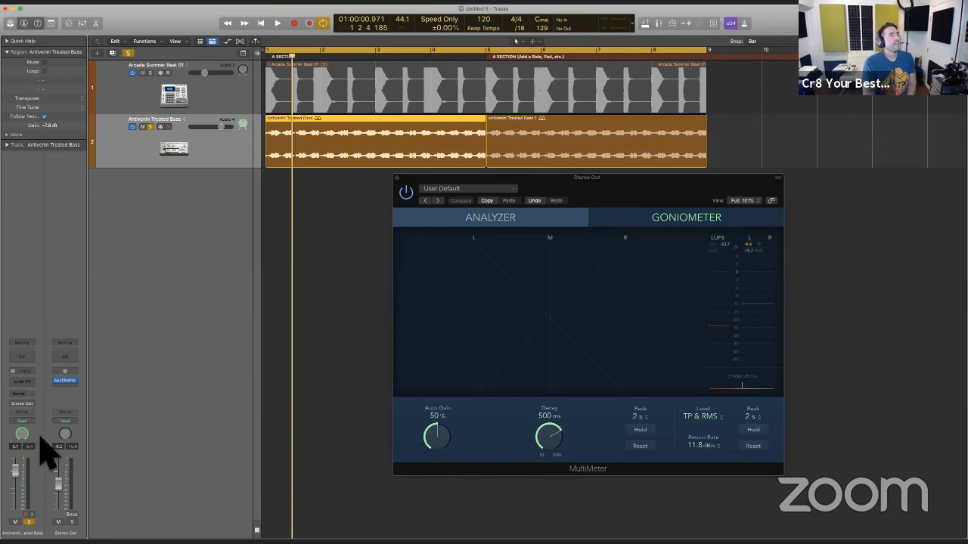
Step: Turn off the bass track's solo, then solo and select the Arcade Summer Beat 01 track
{"action": "left_click", "coordinate": [150, 126]}
{"action": "left_click", "coordinate": [150, 74]}
{"action": "left_click", "coordinate": [155, 103]}
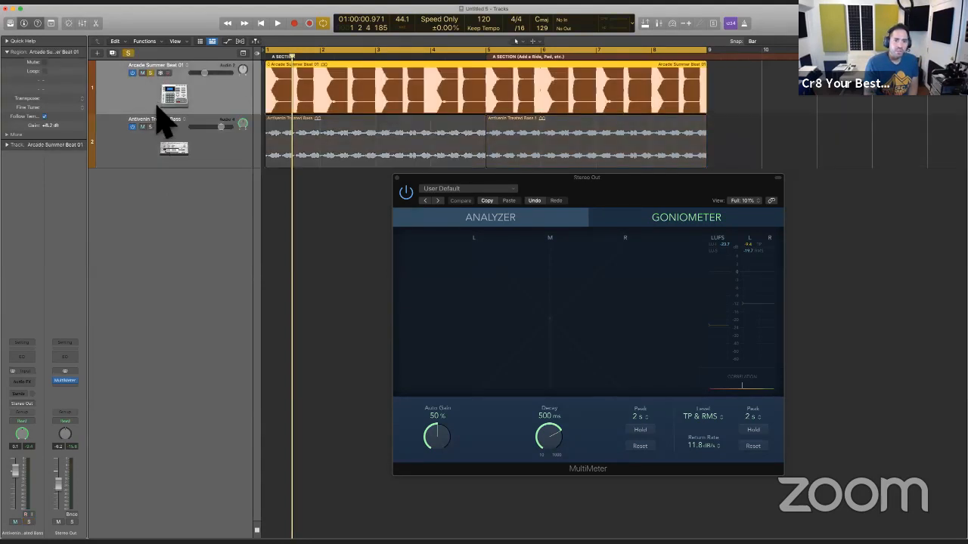
Step: Bypass the Gain plug-in on Arcade Summer Beat 01 and raise that track's fader to -4.8 dB and the Stereo Out fader to -1.3 dB
{"action": "left_click_drag", "start_coordinate": [406, 187], "coordinate": [529, 192]}
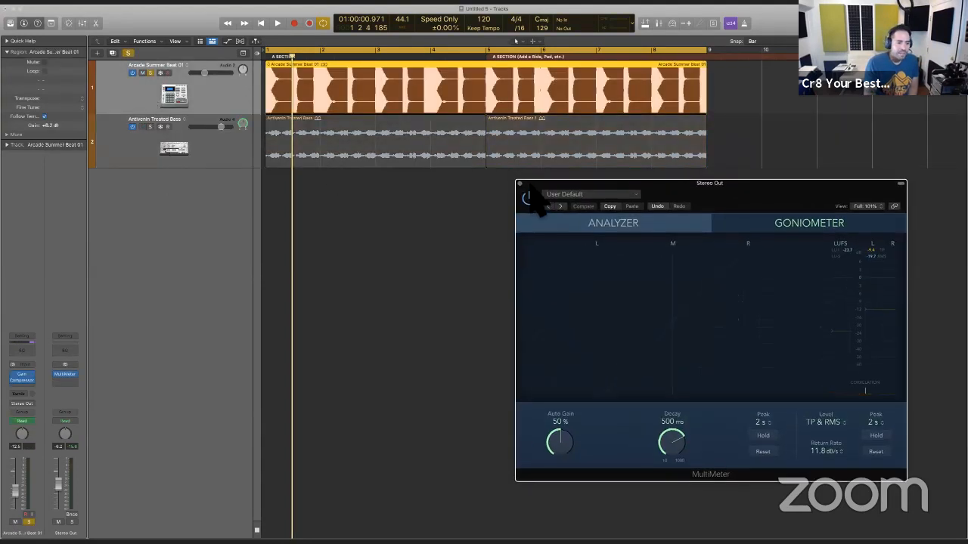
{"action": "left_click", "coordinate": [13, 375]}
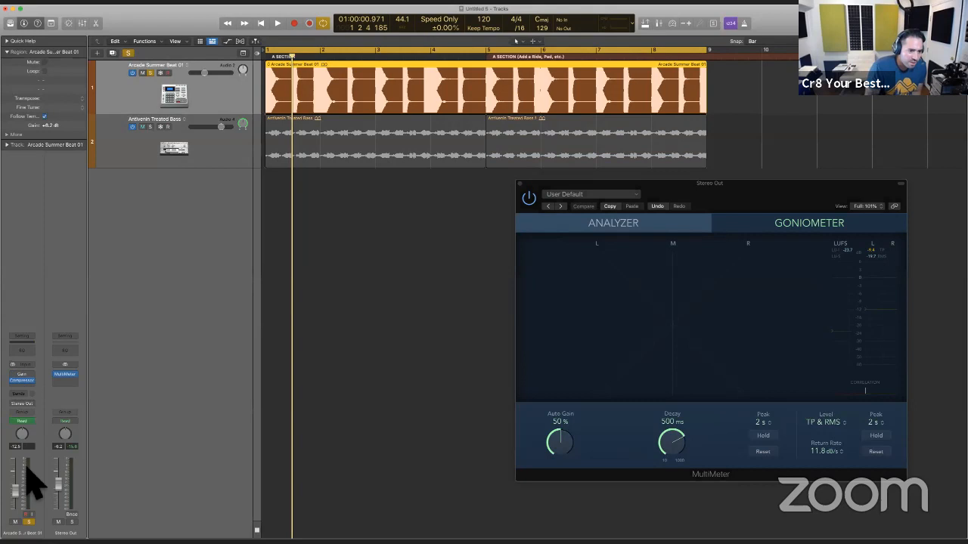
{"action": "left_click_drag", "start_coordinate": [15, 490], "coordinate": [60, 472]}
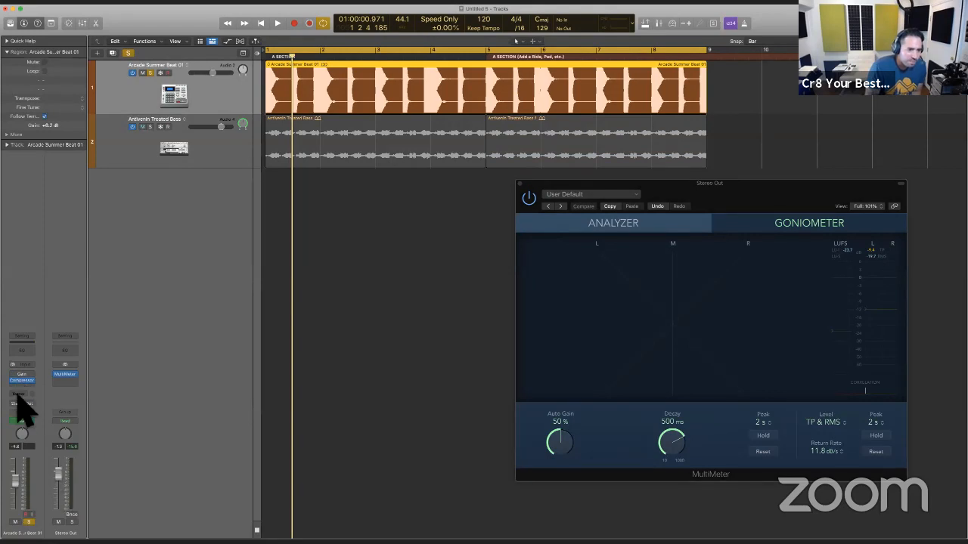
Step: Add a send to Bus 1 on the Arcade Summer Beat 01 track and check its send mode options
{"action": "left_click", "coordinate": [21, 395]}
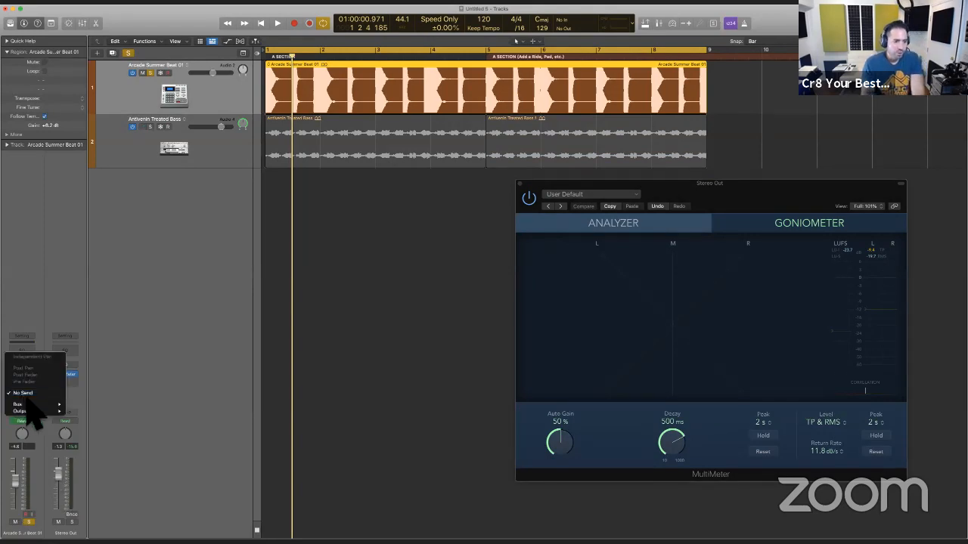
{"action": "mouse_move", "coordinate": [30, 404]}
{"action": "left_click", "coordinate": [98, 270]}
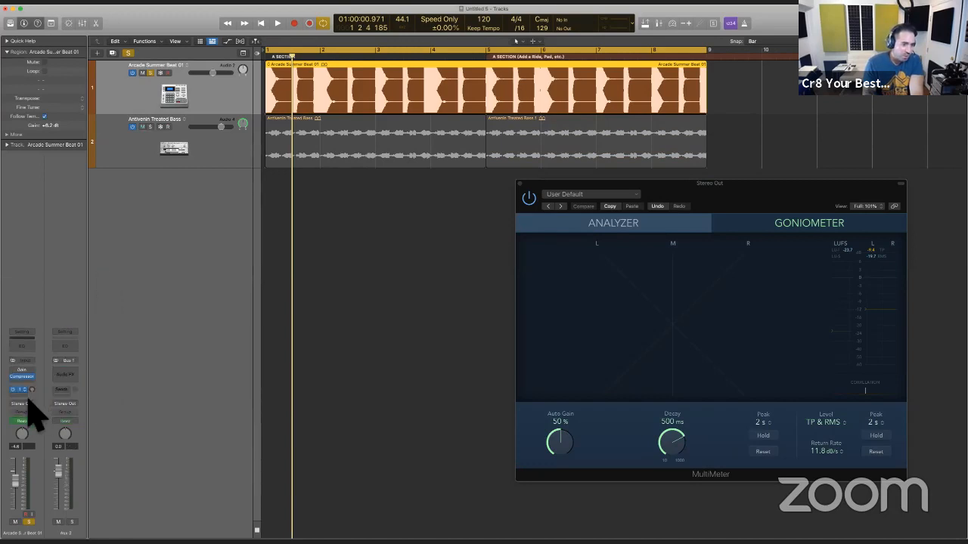
{"action": "left_click", "coordinate": [26, 390]}
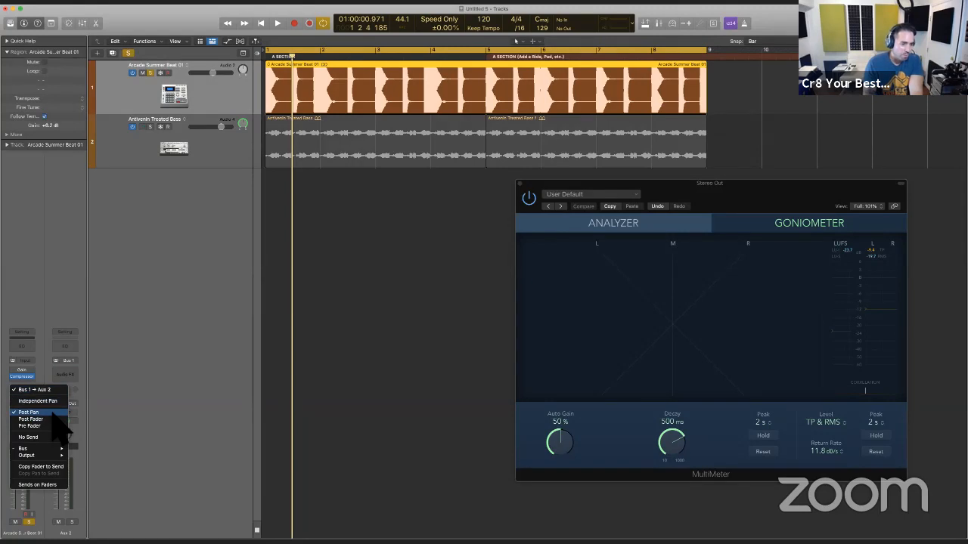
{"action": "left_click", "coordinate": [80, 337]}
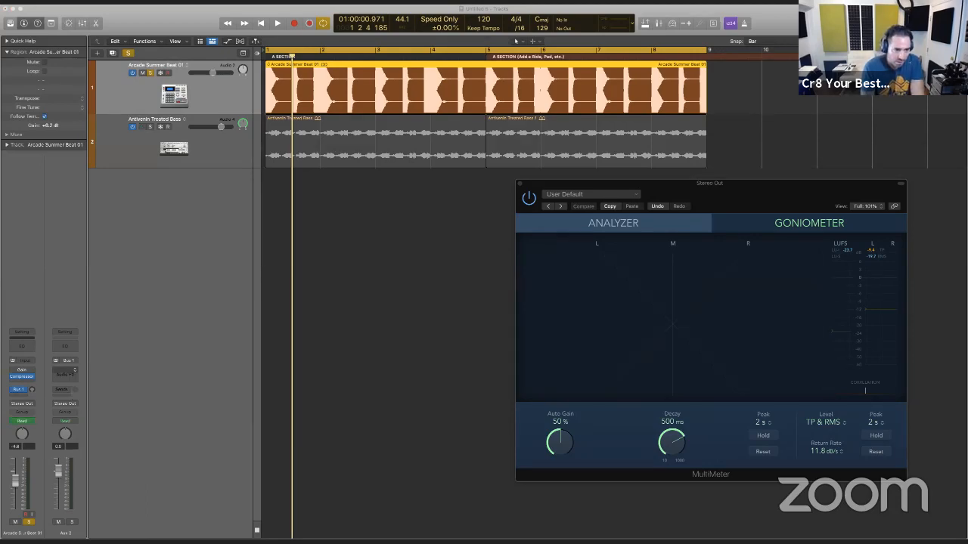
{"action": "left_click", "coordinate": [71, 373]}
{"action": "type", "text": "aw"}
{"action": "key", "text": "Return"}
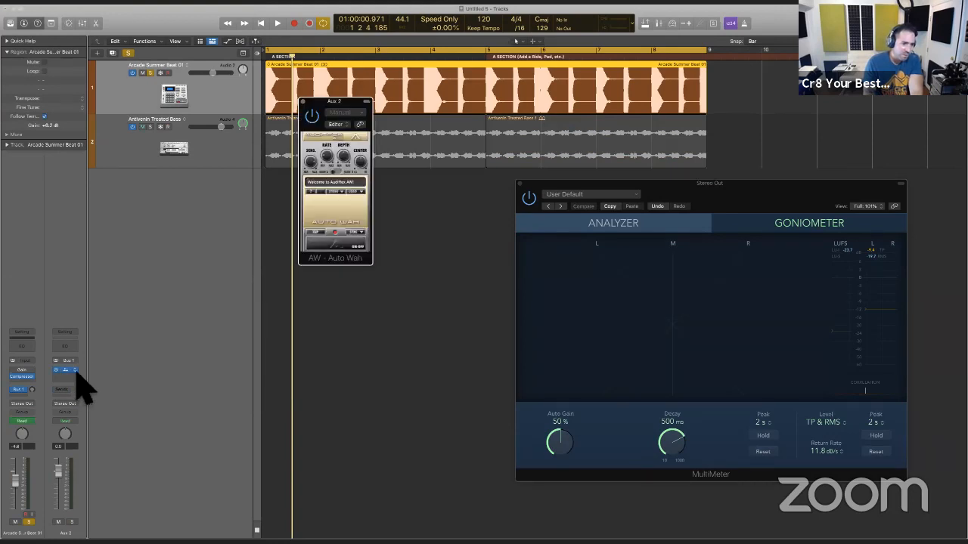
{"action": "left_click", "coordinate": [75, 370]}
{"action": "left_click", "coordinate": [96, 147]}
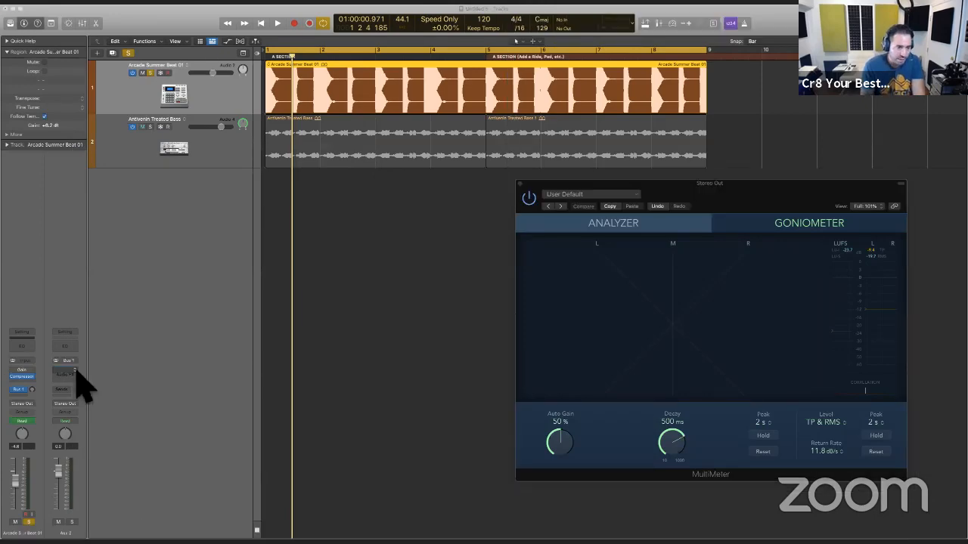
Step: Insert ChromaVerb on the Aux 2 channel and close the Stereo Out's MultiMeter window
{"action": "left_click", "coordinate": [75, 371]}
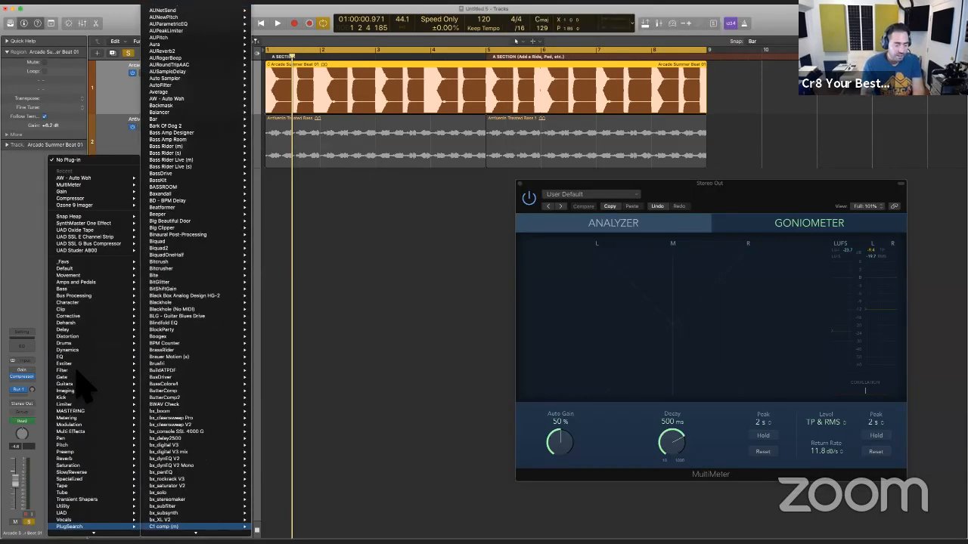
{"action": "left_click", "coordinate": [76, 385]}
{"action": "left_click_drag", "start_coordinate": [648, 101], "coordinate": [484, 181]}
{"action": "left_click_drag", "start_coordinate": [655, 195], "coordinate": [687, 180]}
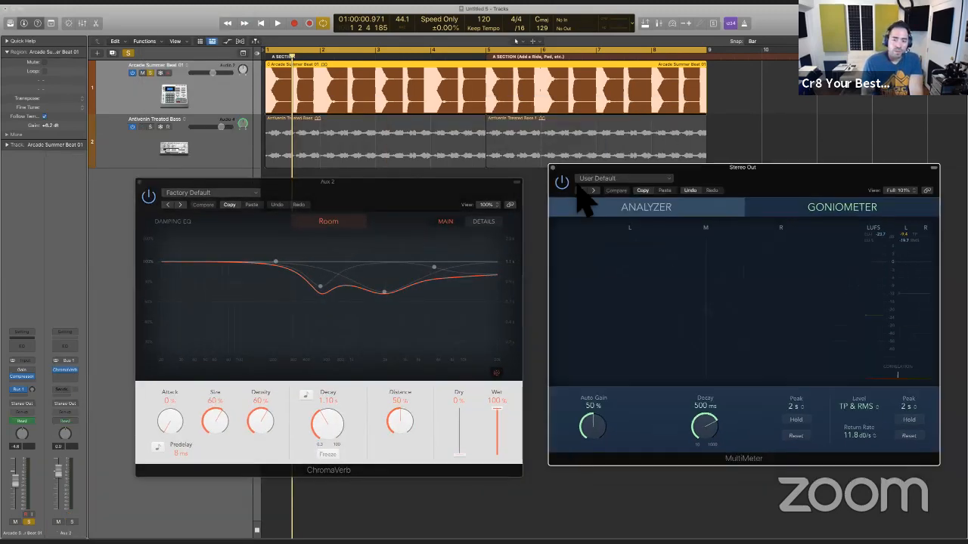
{"action": "left_click", "coordinate": [552, 168]}
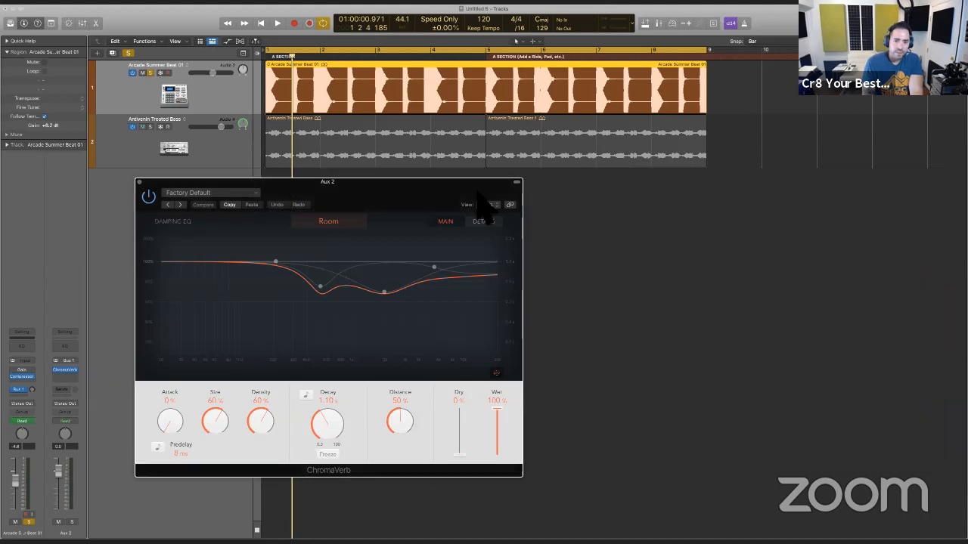
Step: Set ChromaVerb's decay to 4.10 s and play the beat track briefly with its Compressor bypassed
{"action": "left_click_drag", "start_coordinate": [327, 182], "coordinate": [542, 183]}
{"action": "left_click_drag", "start_coordinate": [544, 411], "coordinate": [548, 395]}
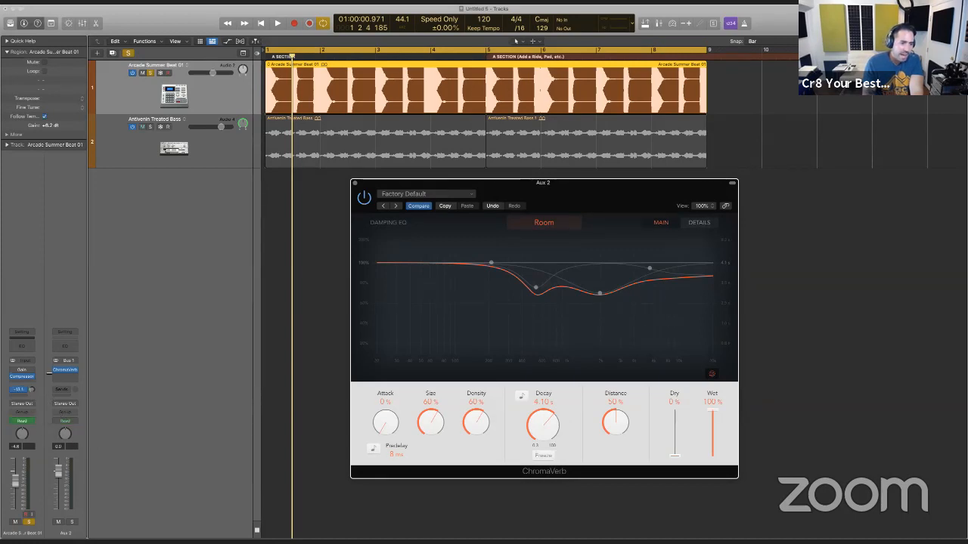
{"action": "left_click", "coordinate": [31, 366]}
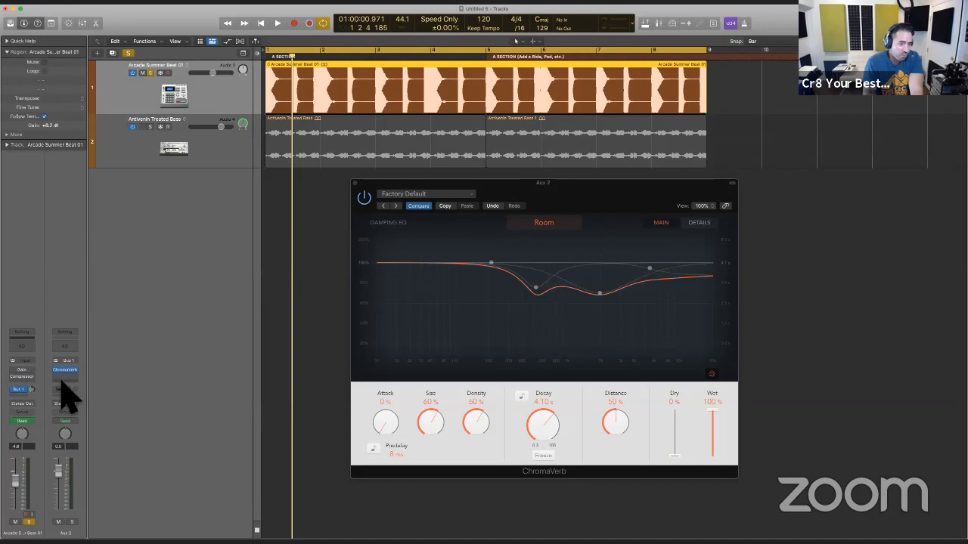
{"action": "key", "text": "space"}
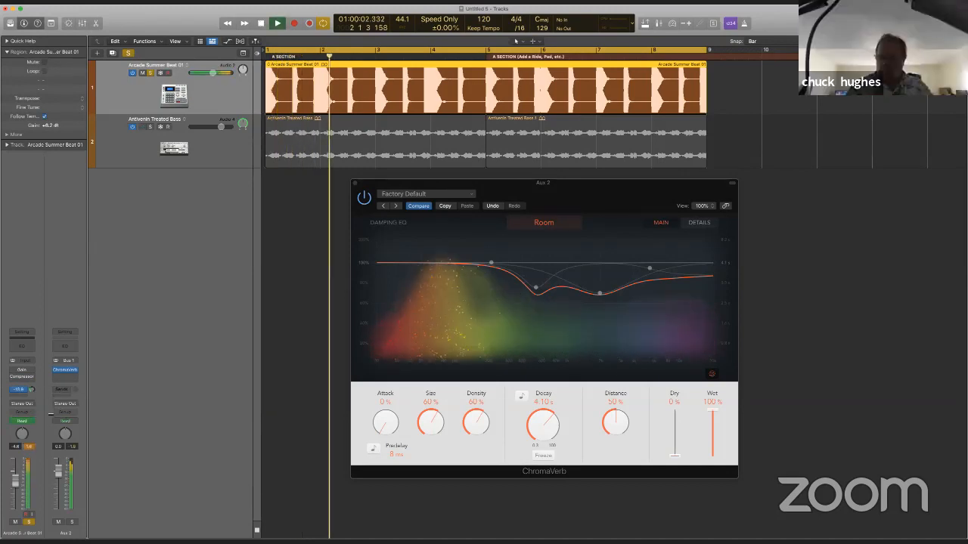
{"action": "key", "text": "space"}
Step: Enable the low cut in ChromaVerb's output EQ and raise its frequency, then play the beat and close the plug-in window
{"action": "left_click", "coordinate": [697, 223]}
{"action": "left_click", "coordinate": [386, 239]}
{"action": "left_click_drag", "start_coordinate": [388, 301], "coordinate": [510, 300]}
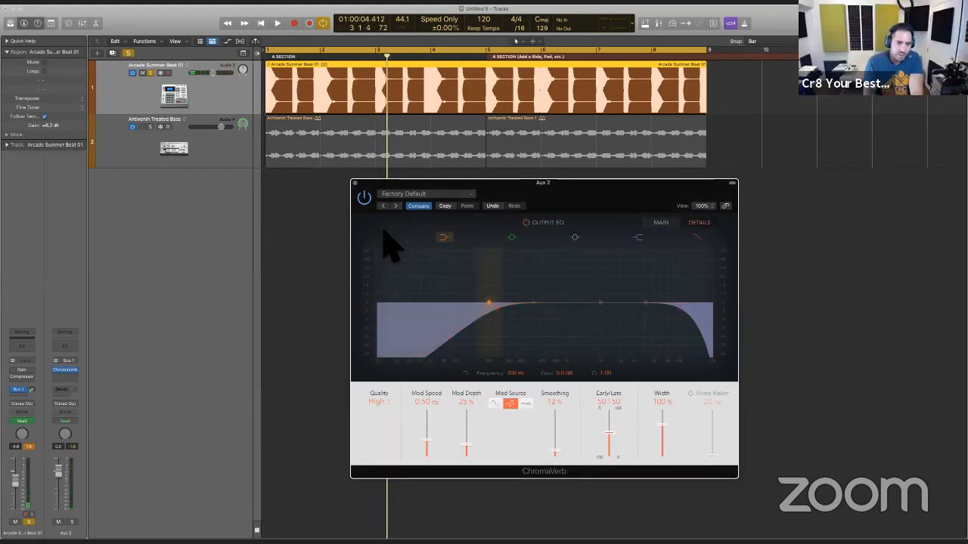
{"action": "key", "text": "space"}
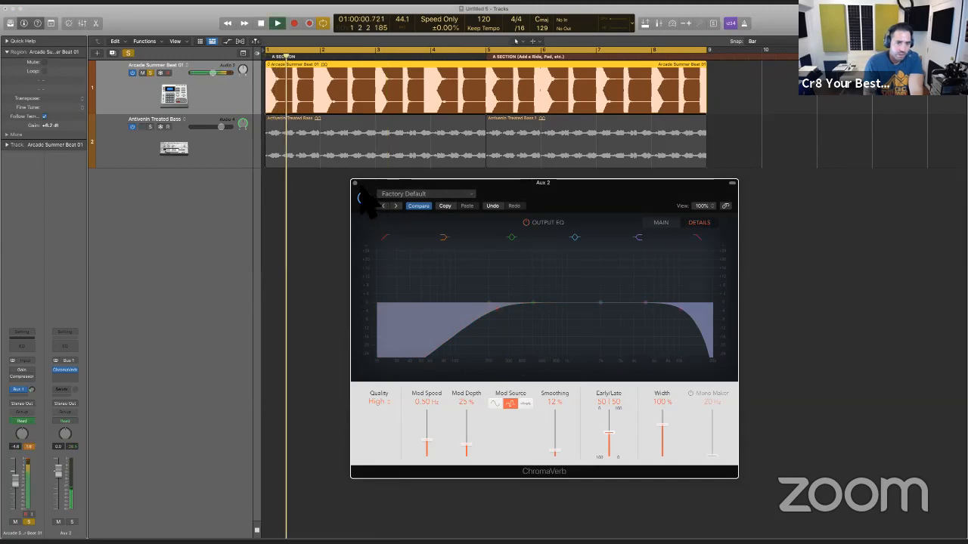
{"action": "left_click", "coordinate": [354, 183]}
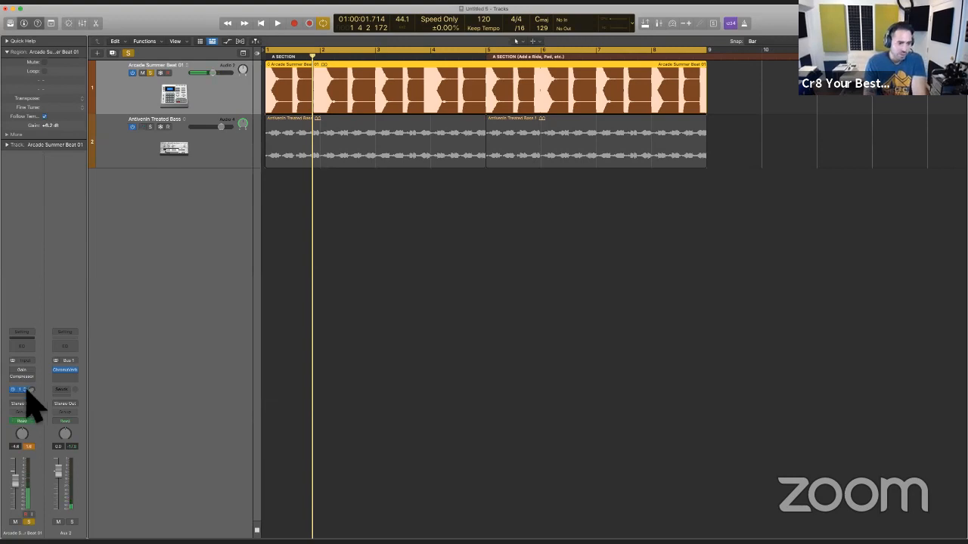
Step: Check the Bus 1 send's mode options, then pan the beat track to the right and play it briefly
{"action": "left_click", "coordinate": [21, 389]}
{"action": "left_click", "coordinate": [35, 364]}
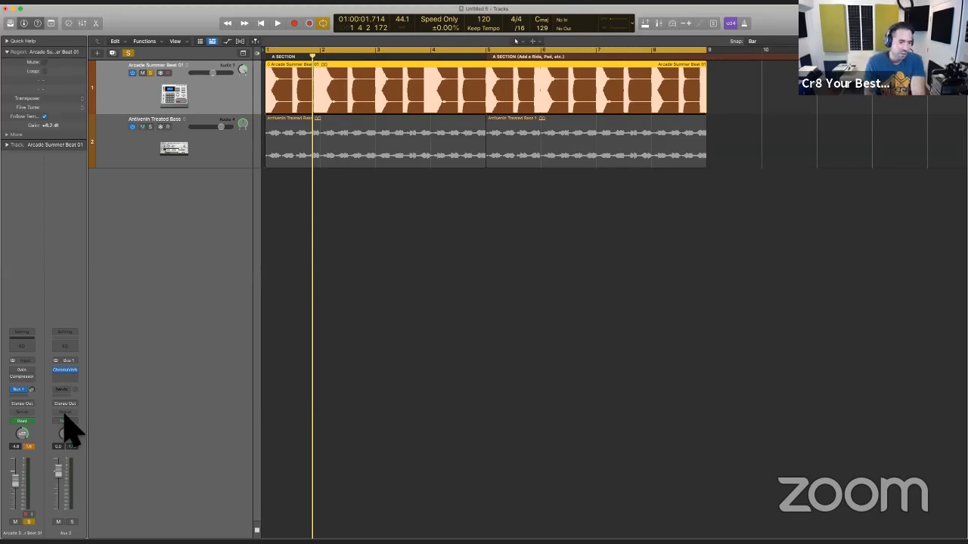
{"action": "key", "text": "space"}
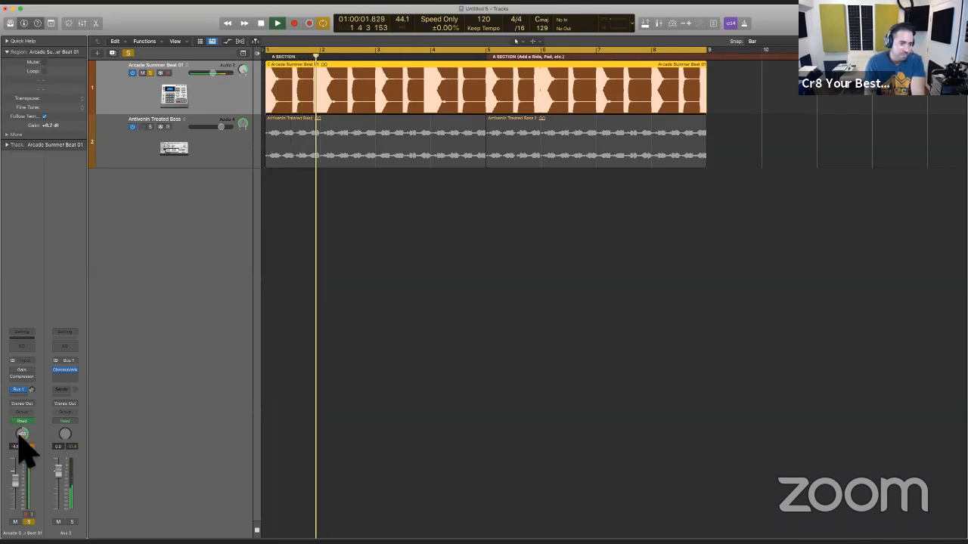
{"action": "key", "text": "space"}
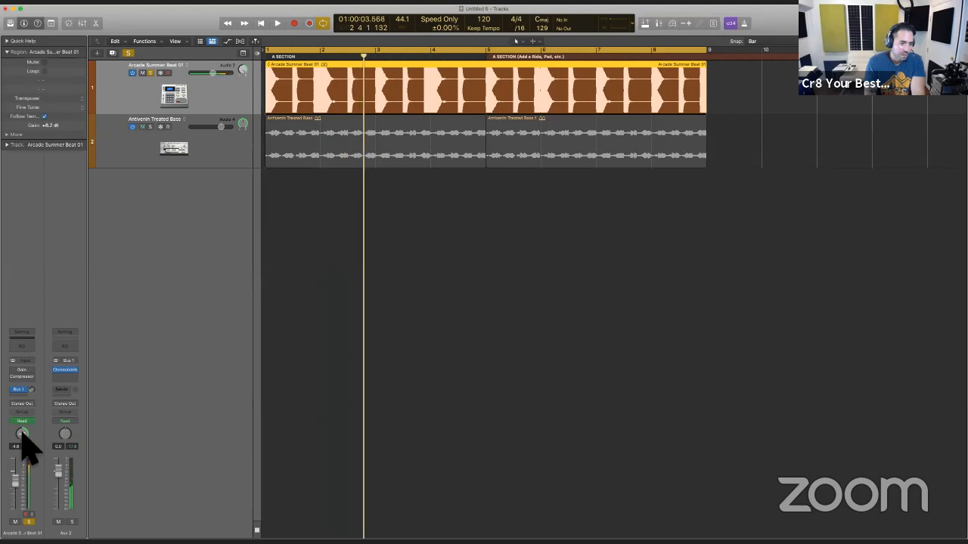
Step: Pan the beat track to the left and play it with the send kept on Post Pan
{"action": "left_click_drag", "start_coordinate": [21, 436], "coordinate": [21, 428]}
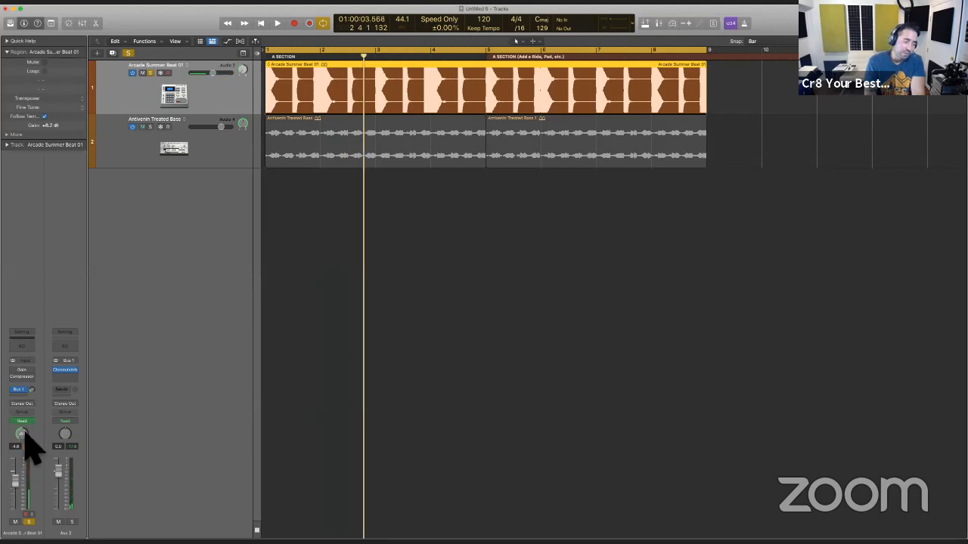
{"action": "key", "text": "space"}
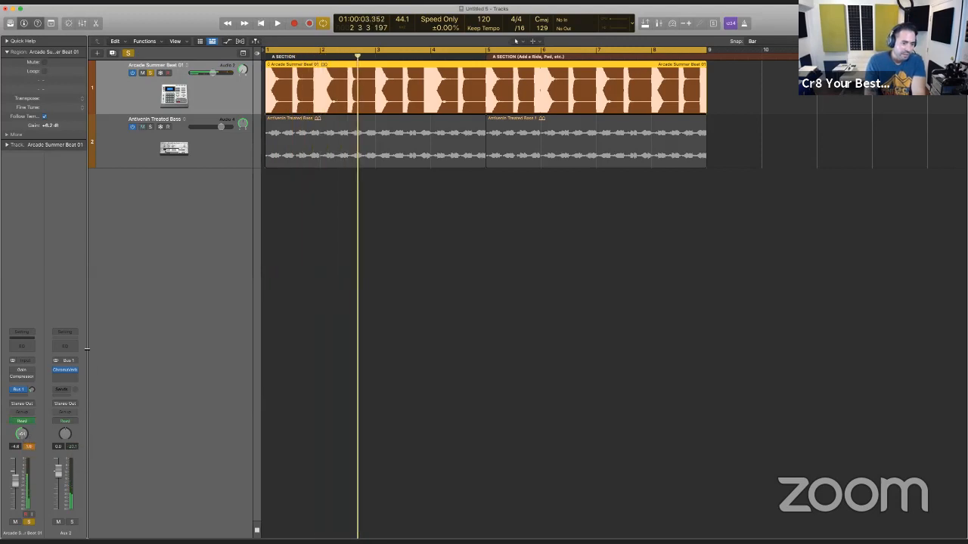
{"action": "key", "text": "space"}
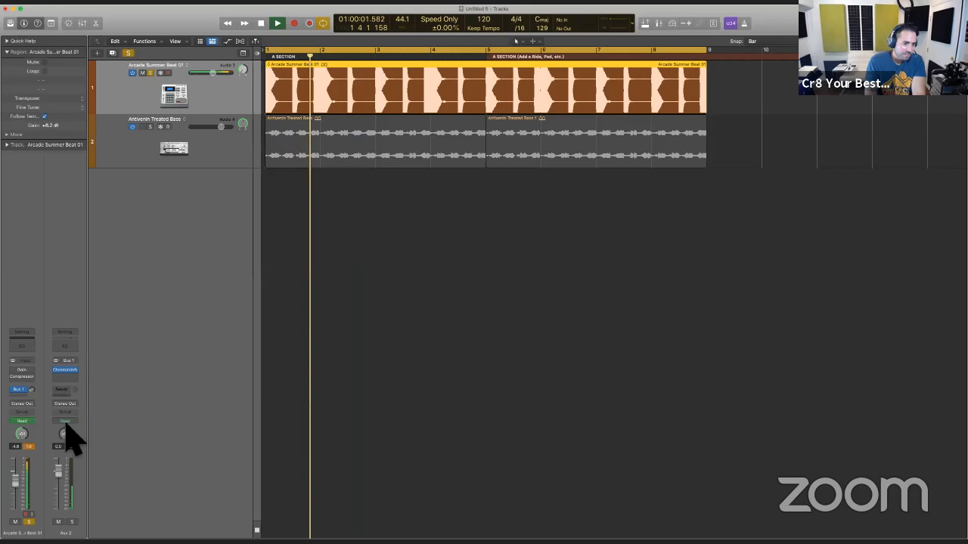
{"action": "key", "text": "space"}
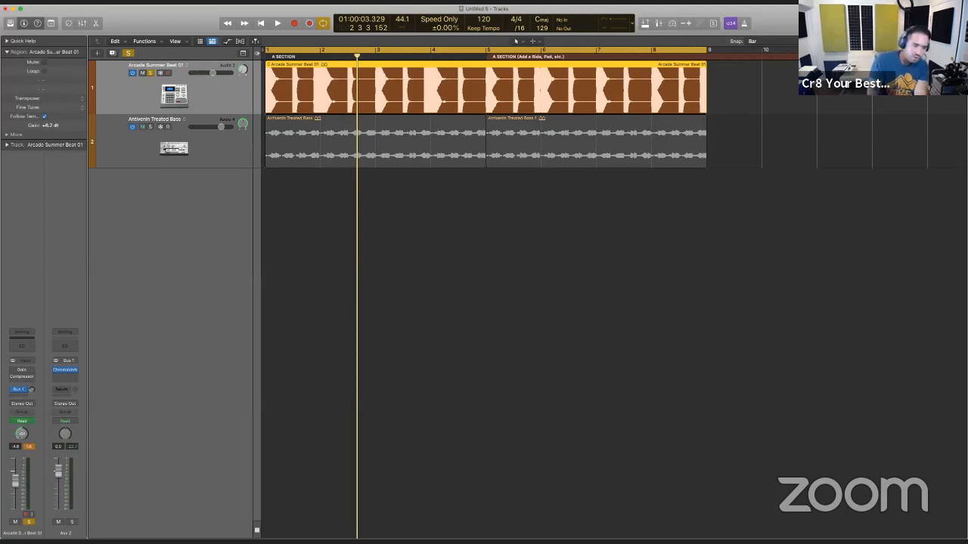
Step: Recentre the beat track's pan and switch its Bus 1 send to Post Fader
{"action": "left_click", "coordinate": [22, 422]}
{"action": "left_click", "coordinate": [48, 414]}
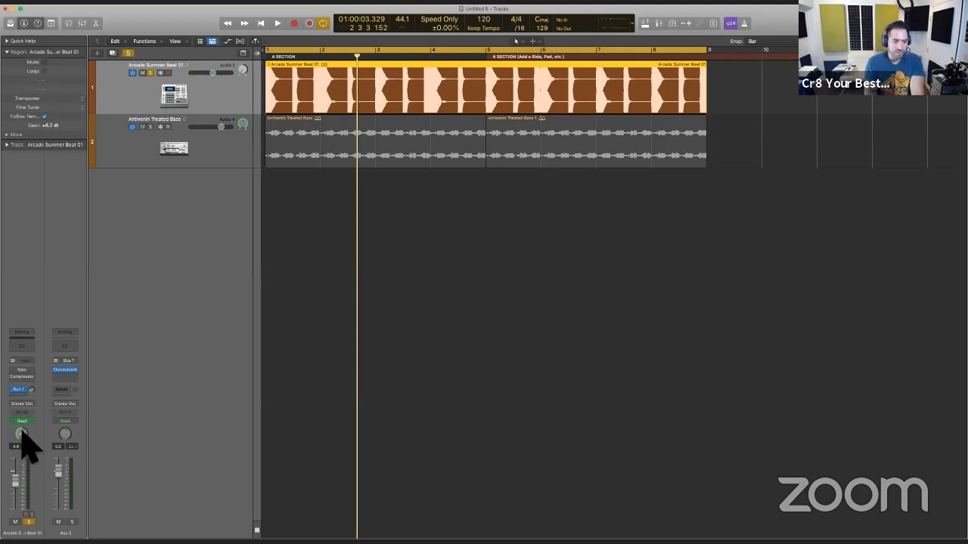
{"action": "left_click", "coordinate": [22, 391]}
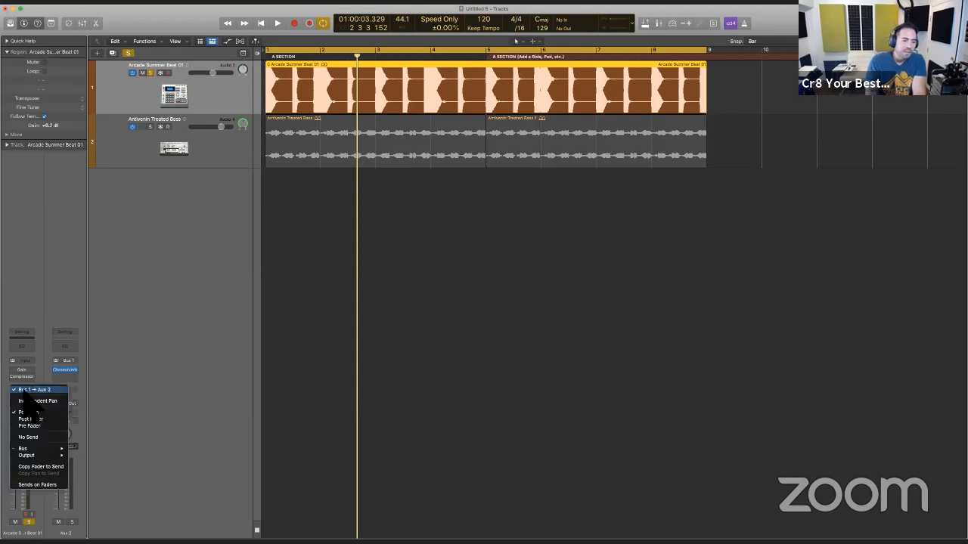
{"action": "left_click", "coordinate": [47, 429]}
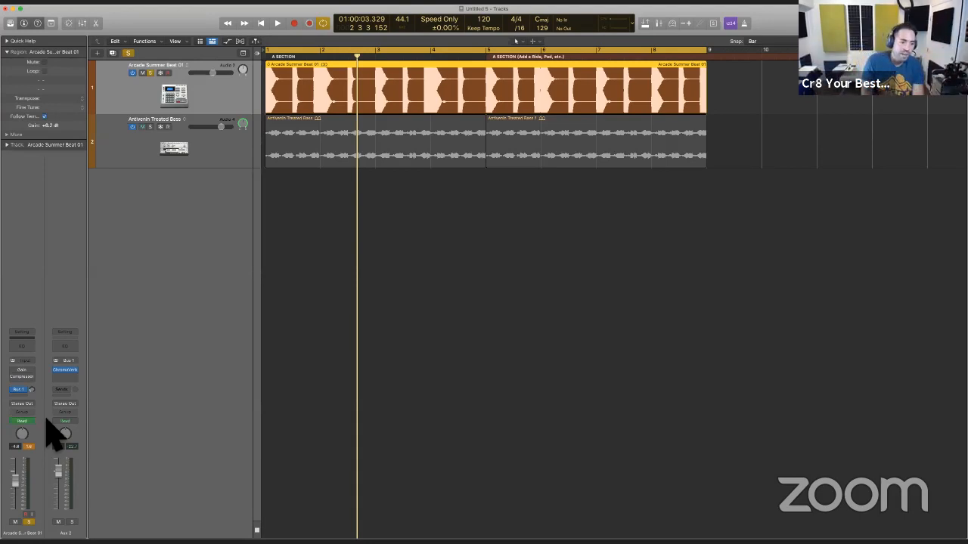
Step: Keep the send on Post Fader, pan the beat track left and the Aux 2 channel right, and audition the result
{"action": "left_click", "coordinate": [24, 389]}
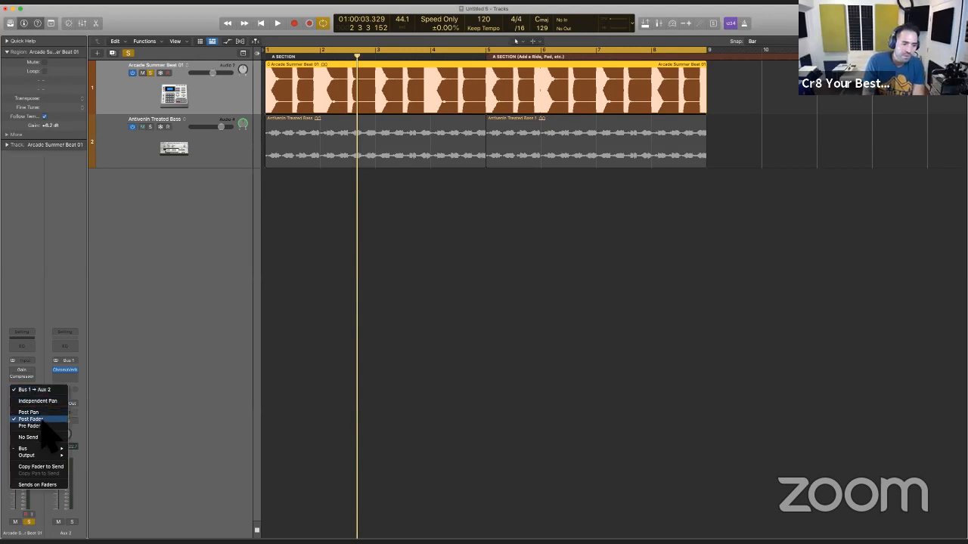
{"action": "left_click", "coordinate": [41, 341]}
{"action": "left_click_drag", "start_coordinate": [21, 434], "coordinate": [44, 496]}
{"action": "left_click_drag", "start_coordinate": [65, 431], "coordinate": [77, 279]}
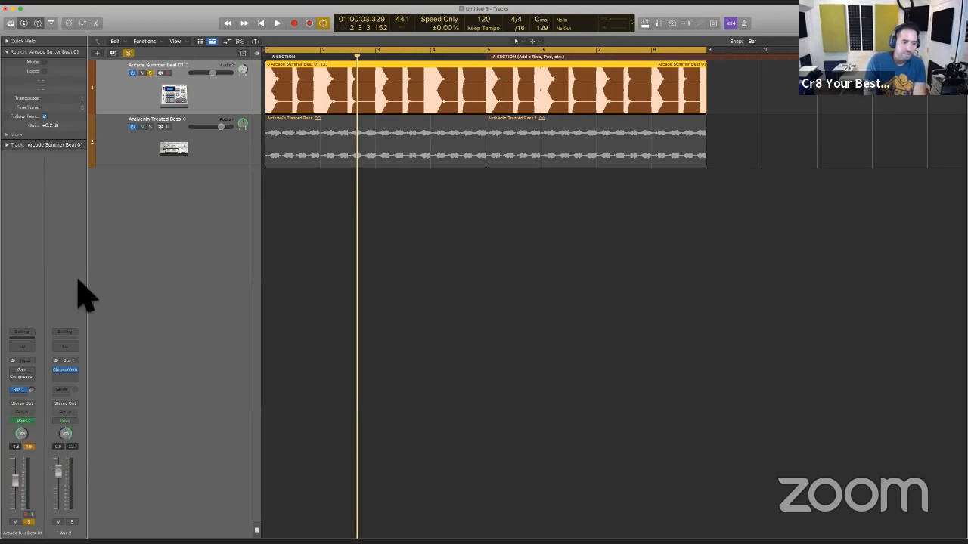
{"action": "key", "text": "space"}
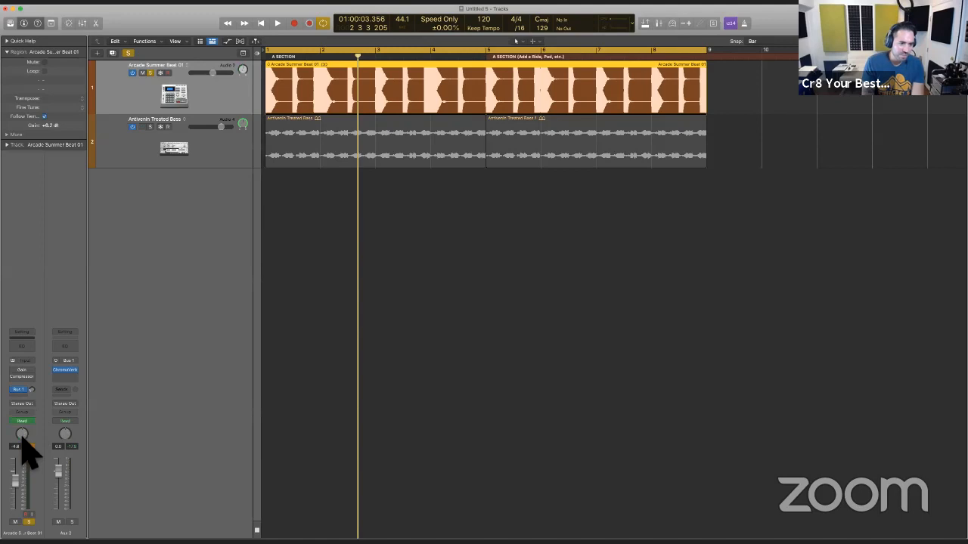
Step: Switch the Bus 1 send to Post Pan, pan the beat track to the right, and play it with Aux 2 in mono
{"action": "left_click", "coordinate": [21, 390]}
{"action": "left_click", "coordinate": [36, 413]}
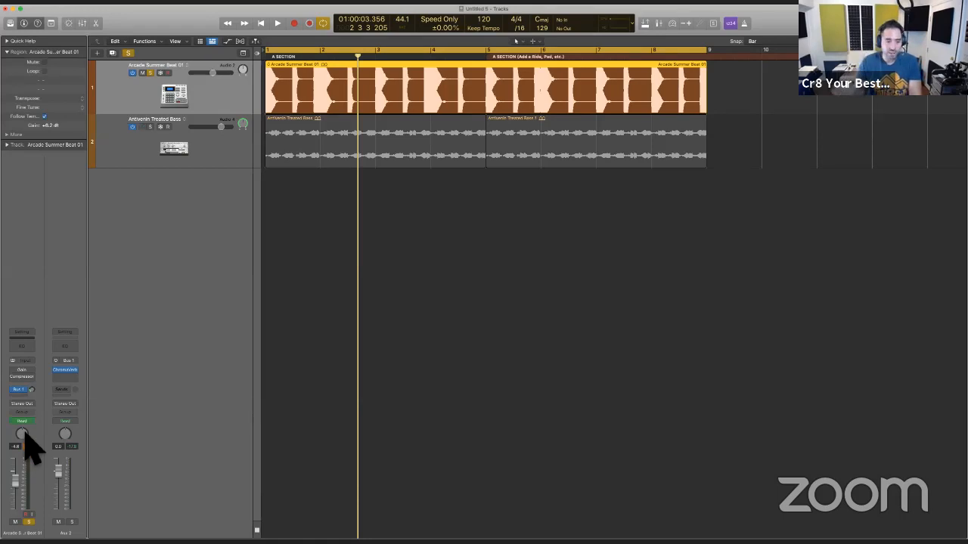
{"action": "left_click_drag", "start_coordinate": [25, 431], "coordinate": [28, 341]}
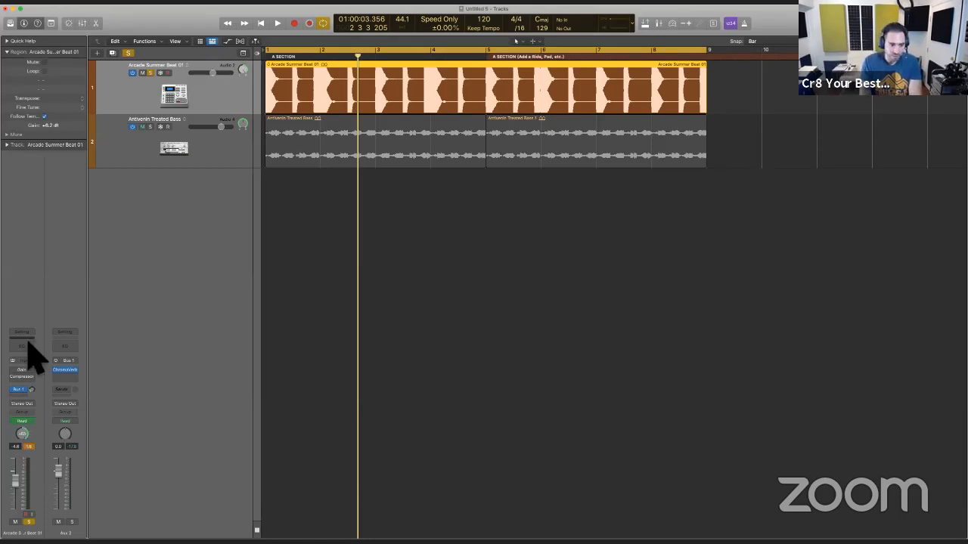
{"action": "key", "text": "space"}
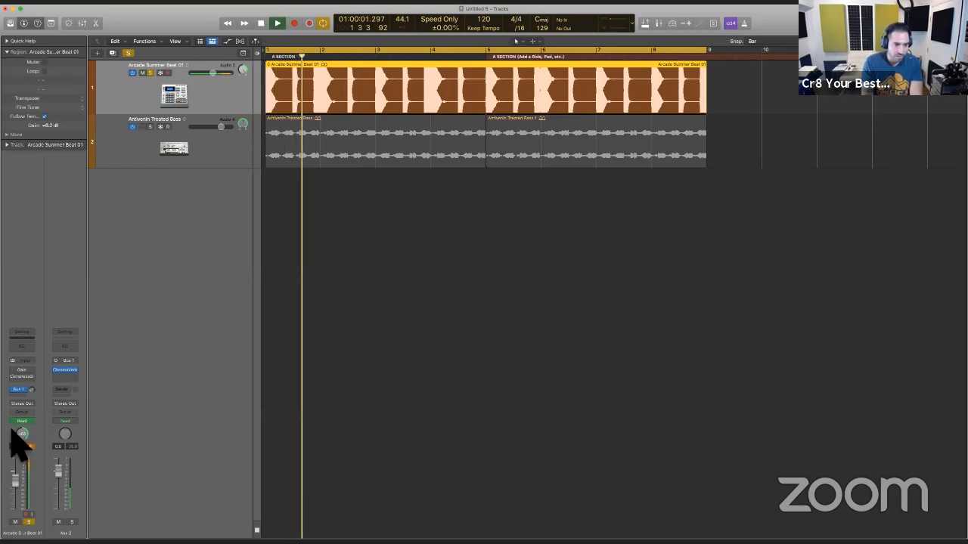
{"action": "key", "text": "space"}
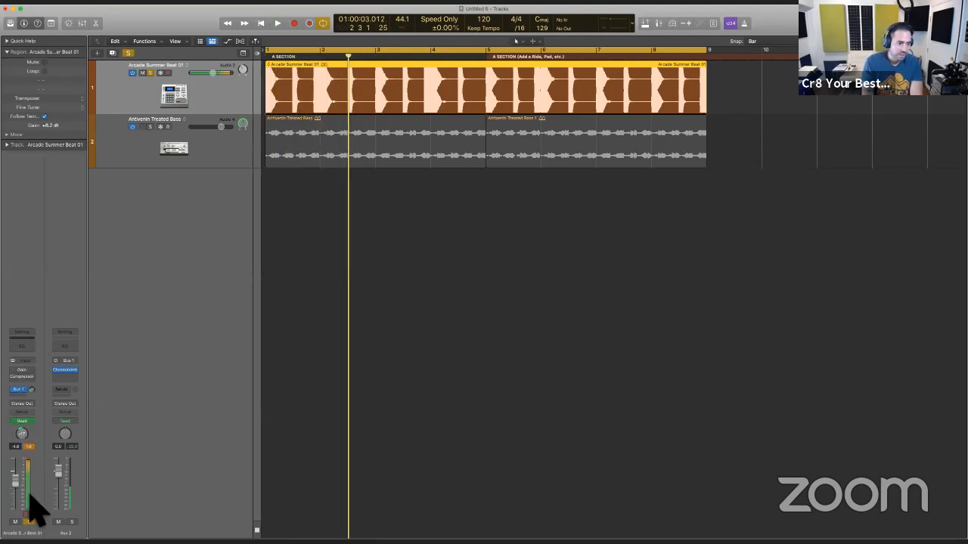
Step: Switch the beat track's Bus 1 send to Post Fader and play it with the beat and Aux 2 panned to opposite sides
{"action": "key", "text": "space"}
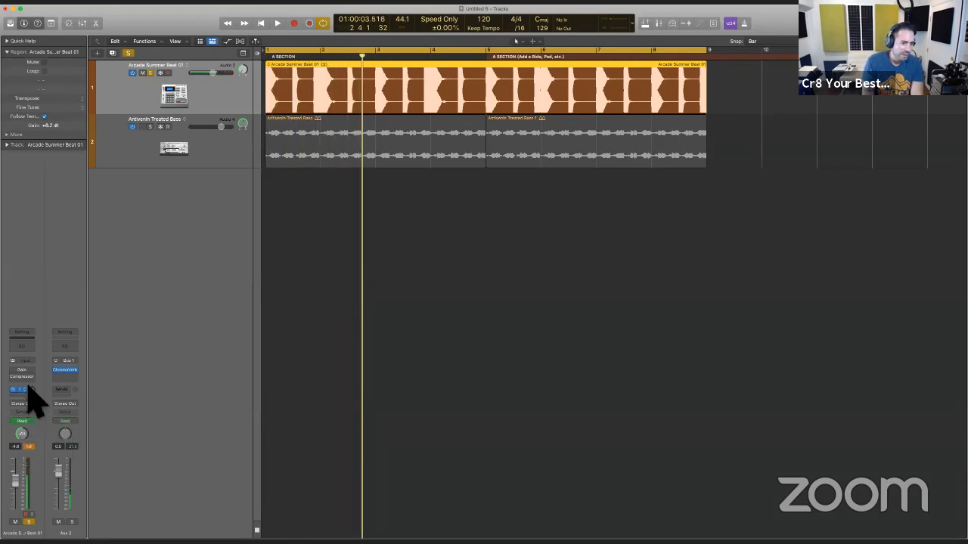
{"action": "left_click", "coordinate": [23, 390]}
{"action": "left_click", "coordinate": [47, 421]}
{"action": "key", "text": "space"}
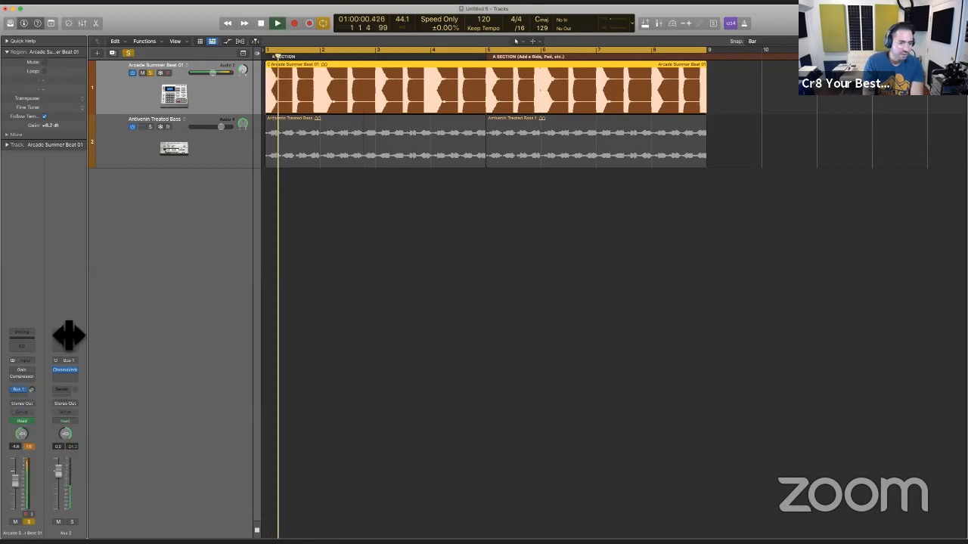
{"action": "key", "text": "space"}
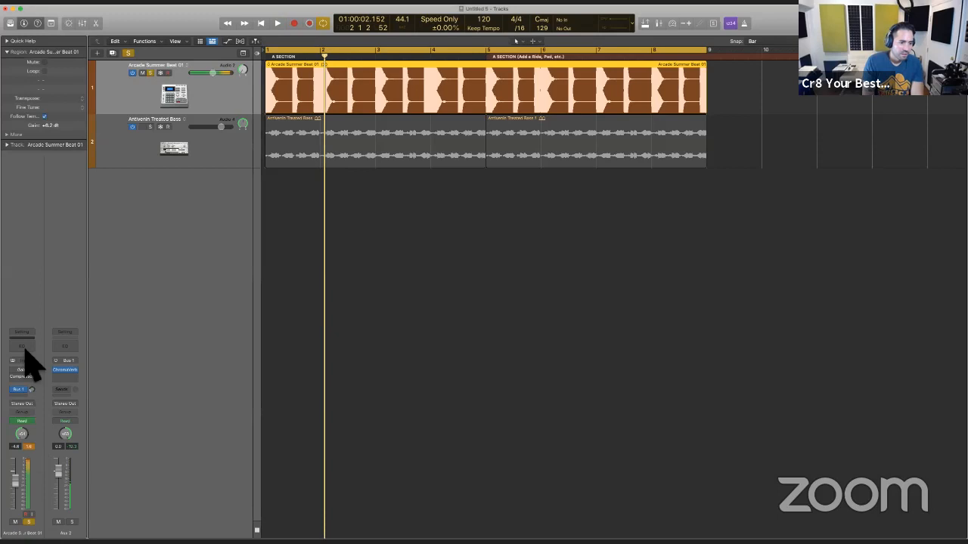
Step: Audition the beat with the beat and Aux 2 pan sides swapped, then recentre both pans
{"action": "key", "text": "space"}
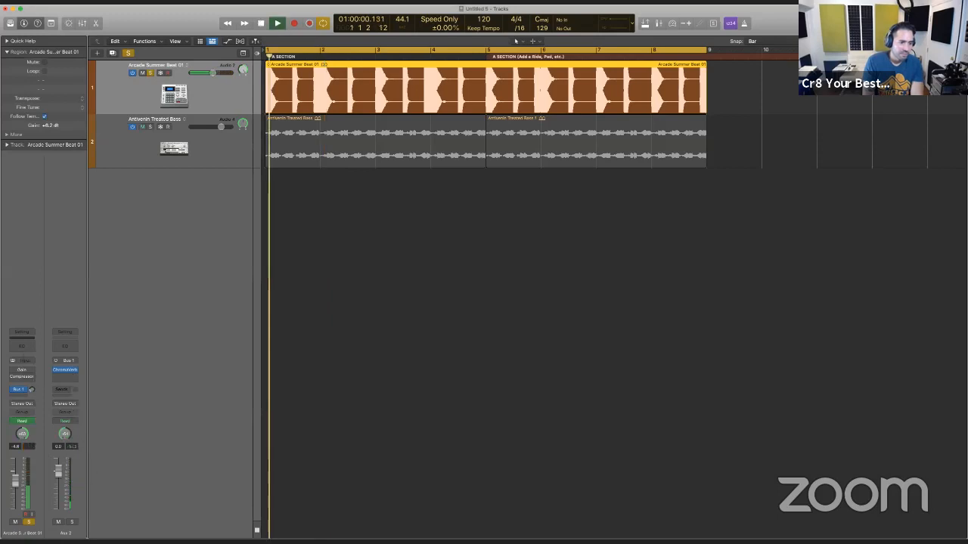
{"action": "key", "text": "space"}
{"action": "left_click", "coordinate": [22, 434], "text": "alt"}
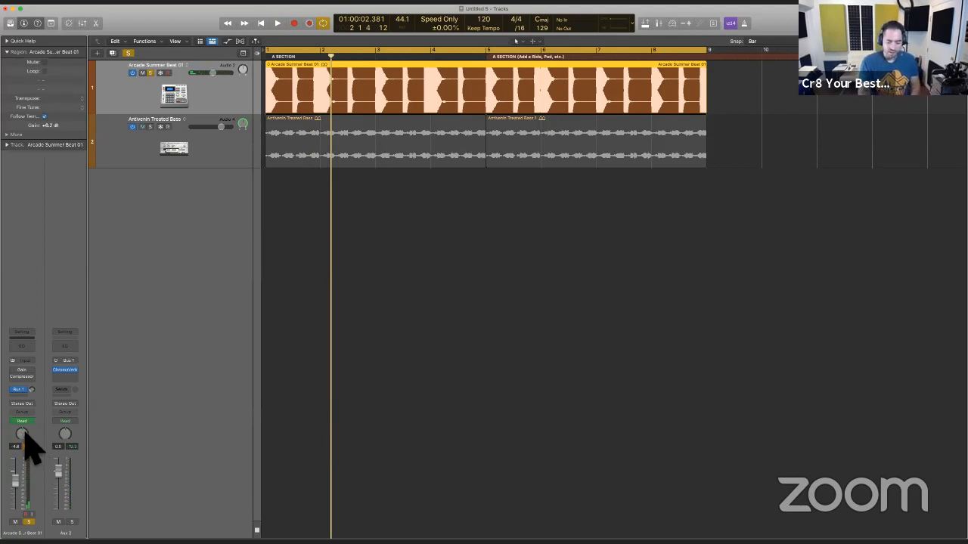
Step: Search the Apple Loops for guitar loops and place Antigravity Guitar on a new track at bar 1
{"action": "key", "text": "o"}
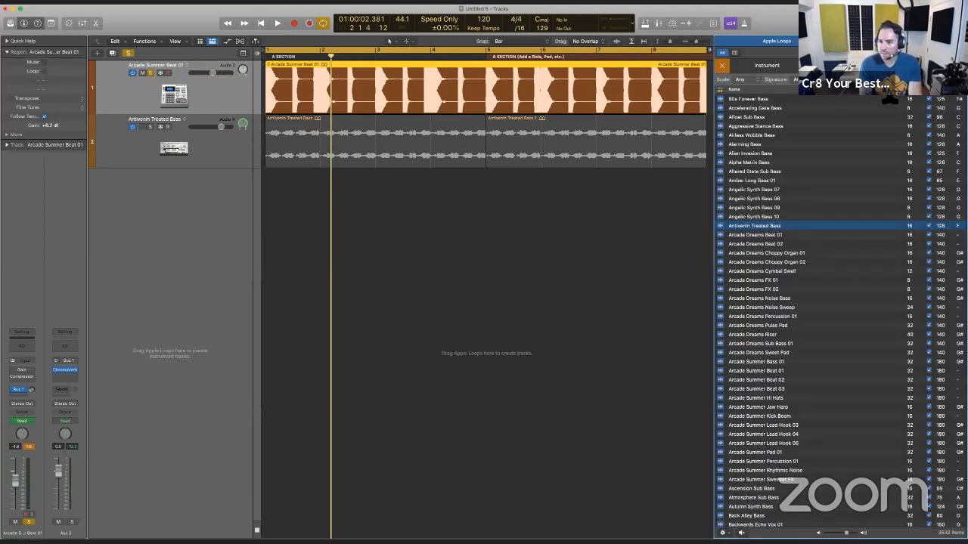
{"action": "left_click", "coordinate": [885, 53]}
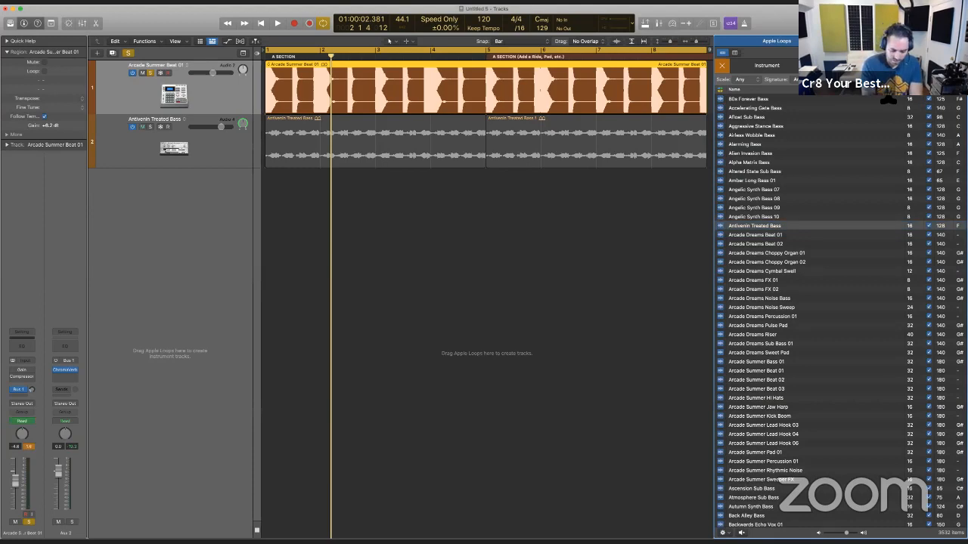
{"action": "key", "text": "Return"}
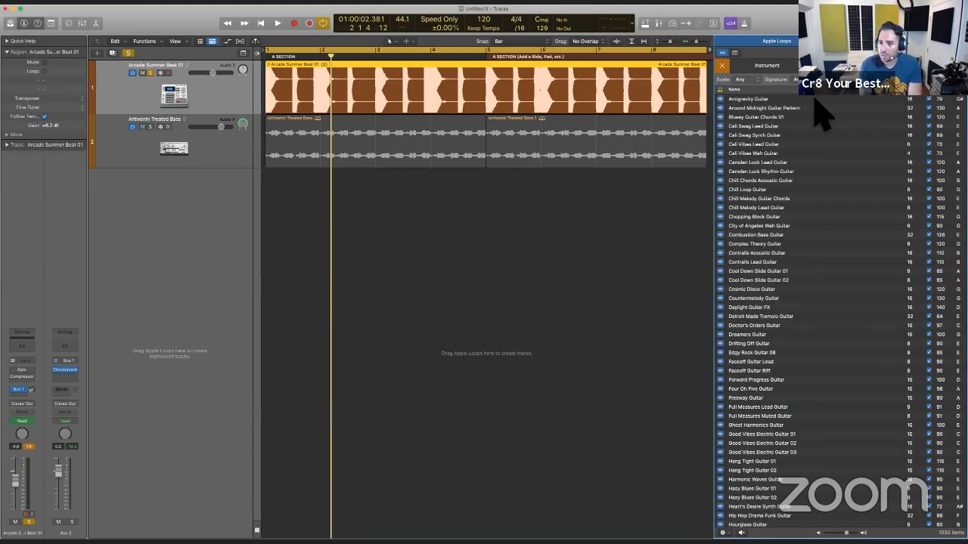
{"action": "left_click", "coordinate": [786, 100]}
{"action": "left_click_drag", "start_coordinate": [786, 102], "coordinate": [275, 240]}
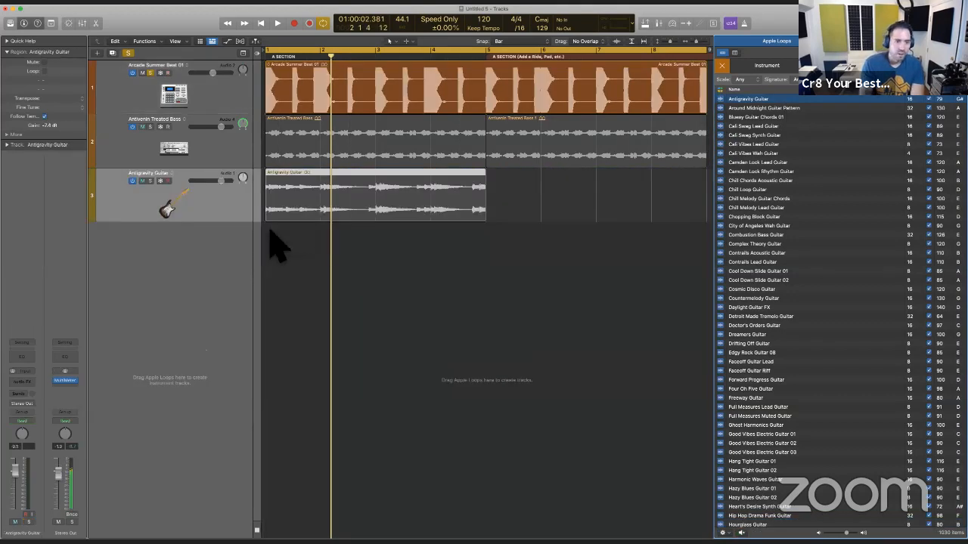
{"action": "key", "text": "o"}
Step: Solo the guitar track instead of the beat and give it a Bus 1 send to Aux 2 in Pre Fader mode
{"action": "left_click", "coordinate": [150, 73]}
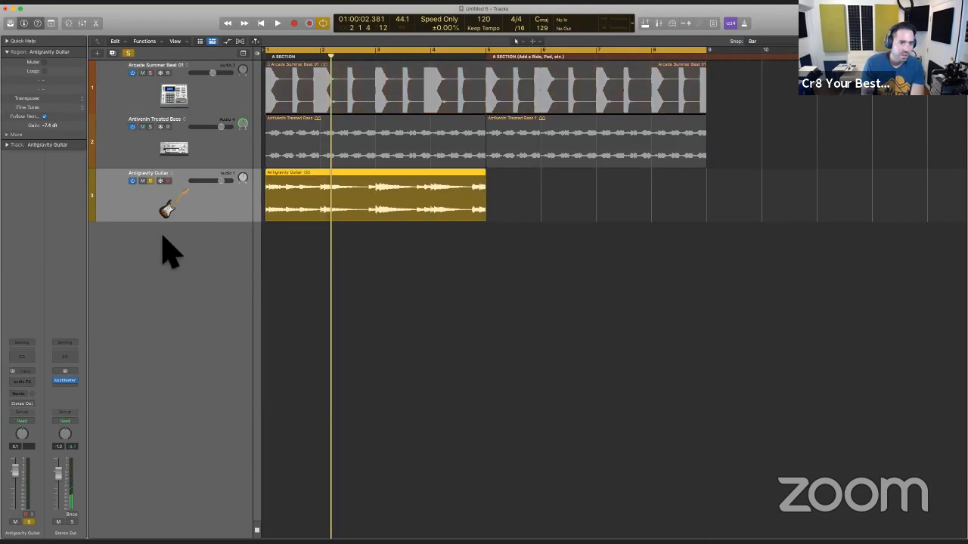
{"action": "left_click", "coordinate": [21, 394]}
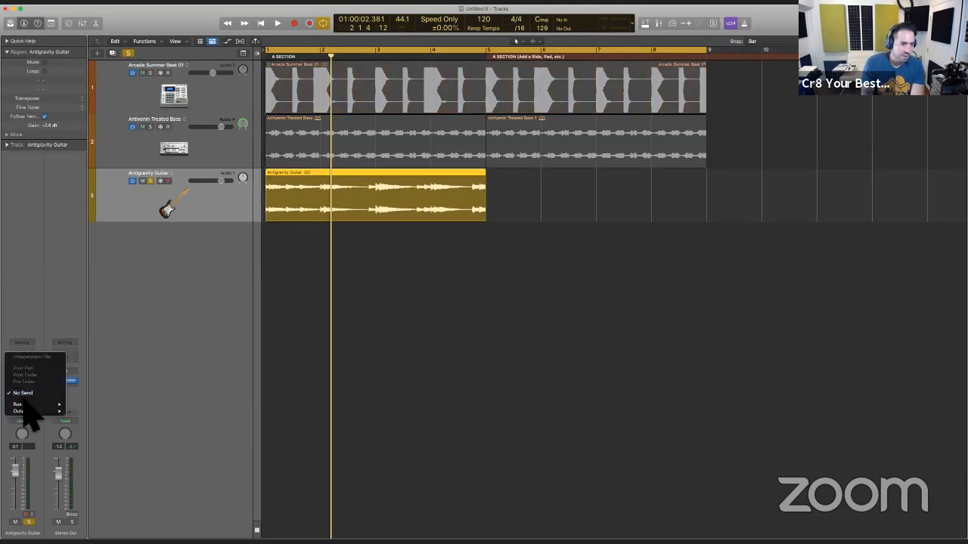
{"action": "mouse_move", "coordinate": [38, 405]}
{"action": "left_click", "coordinate": [95, 271]}
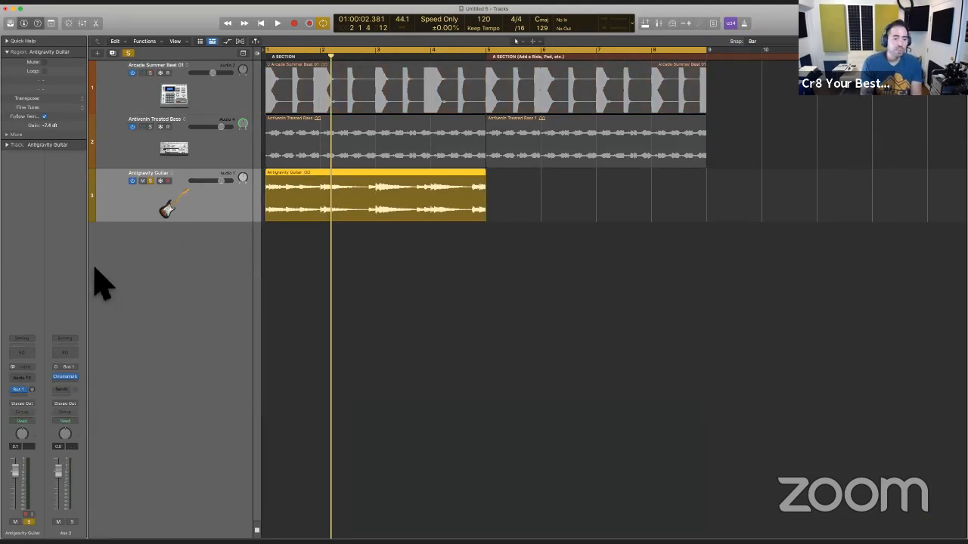
{"action": "left_click", "coordinate": [19, 390]}
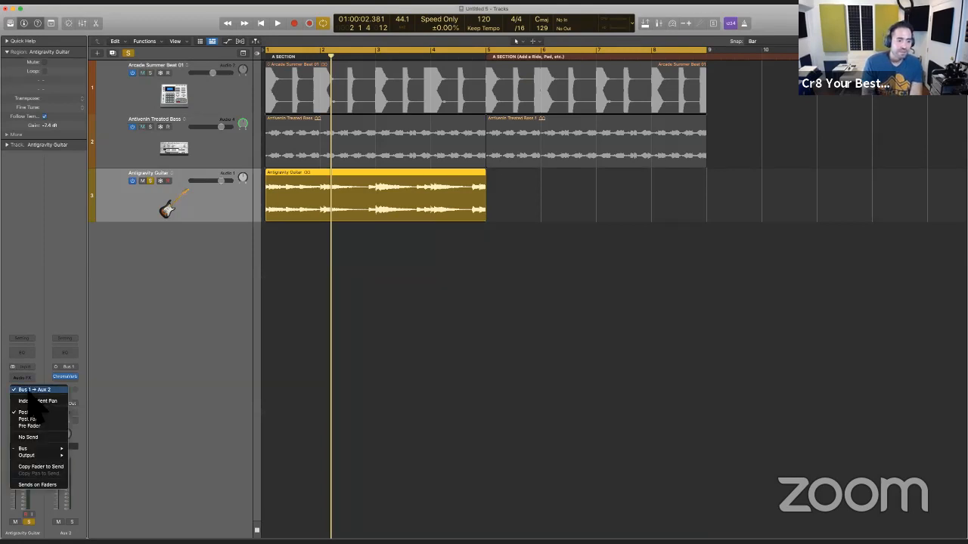
{"action": "left_click", "coordinate": [31, 426]}
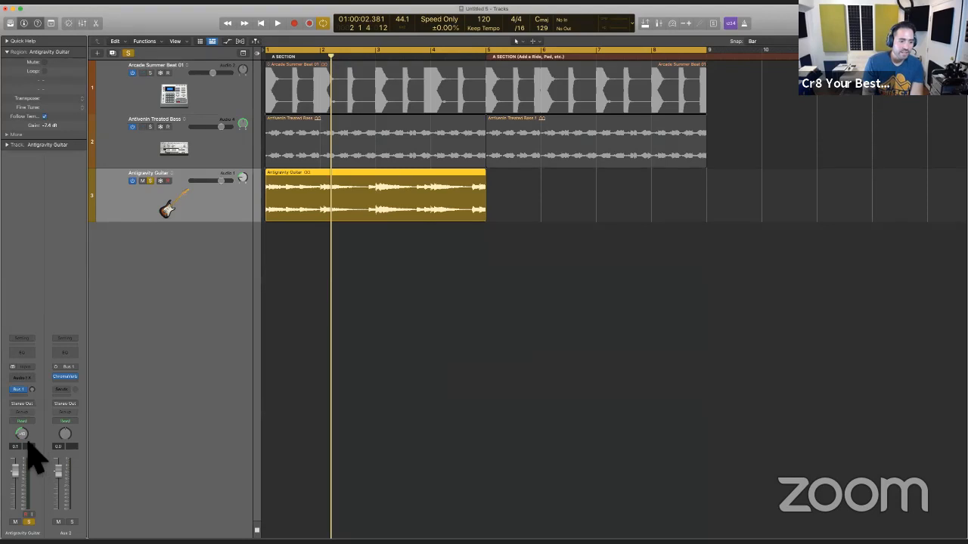
Step: Recentre the guitar track's pan and play the soloed guitar briefly
{"action": "left_click", "coordinate": [24, 432], "text": "alt"}
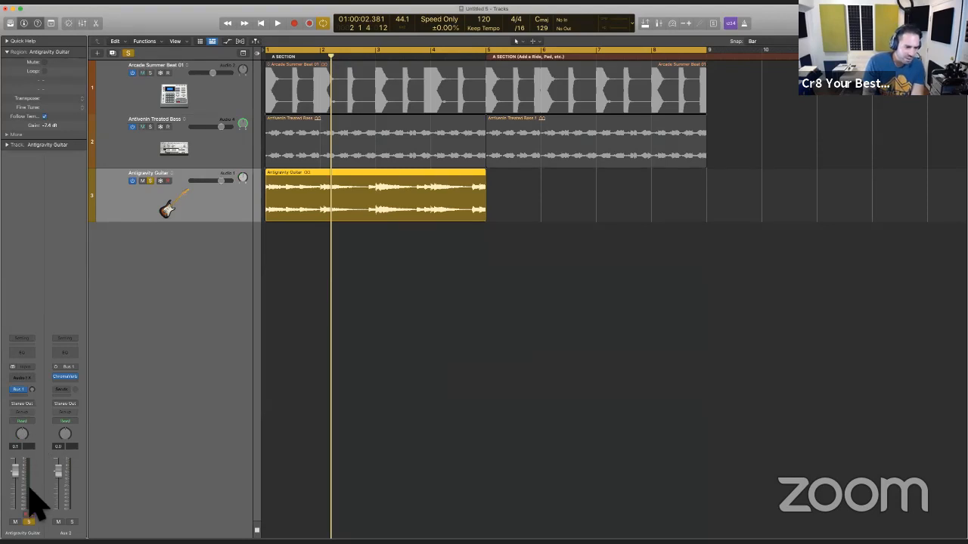
{"action": "key", "text": "space"}
{"action": "key", "text": "space"}
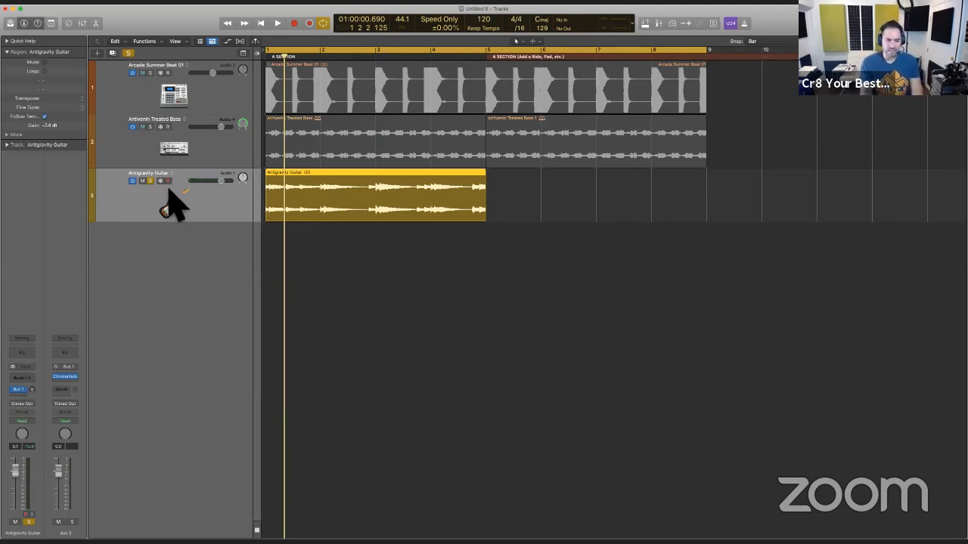
Step: Pan the guitar track left and Aux 2 right, and play the guitar with its Bus 1 send bypassed
{"action": "right_click", "coordinate": [23, 442]}
{"action": "left_click", "coordinate": [27, 445]}
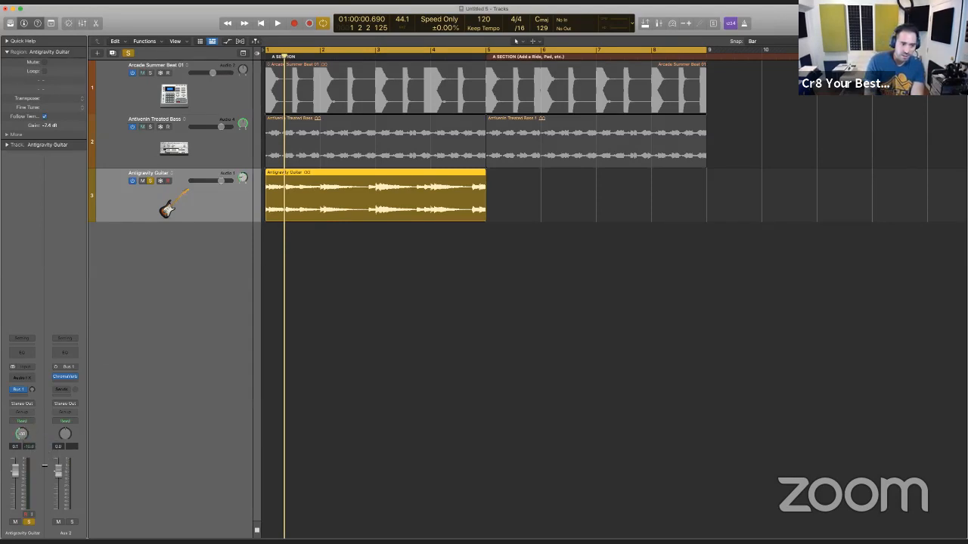
{"action": "left_click", "coordinate": [27, 390]}
{"action": "left_click", "coordinate": [36, 371]}
{"action": "left_click_drag", "start_coordinate": [65, 434], "coordinate": [65, 417]}
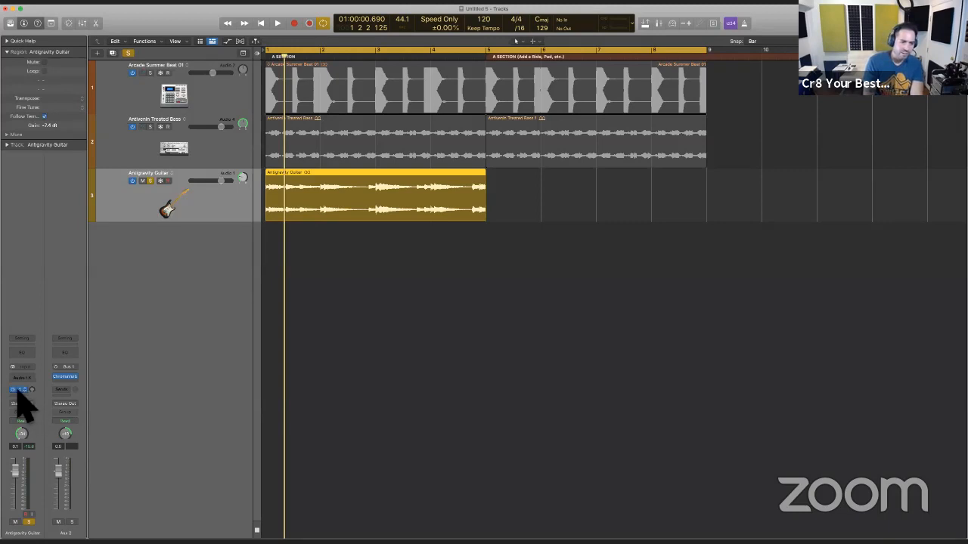
{"action": "key", "text": "space"}
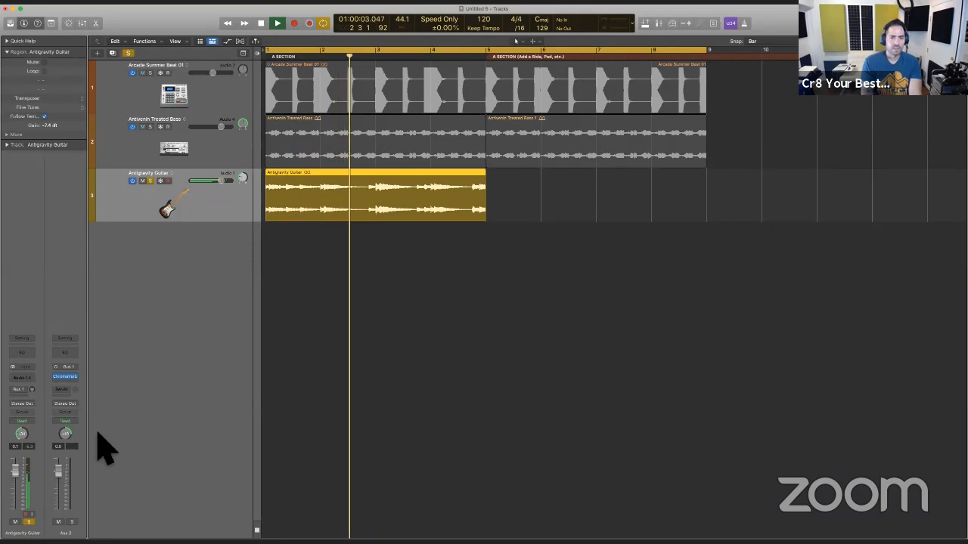
{"action": "key", "text": "space"}
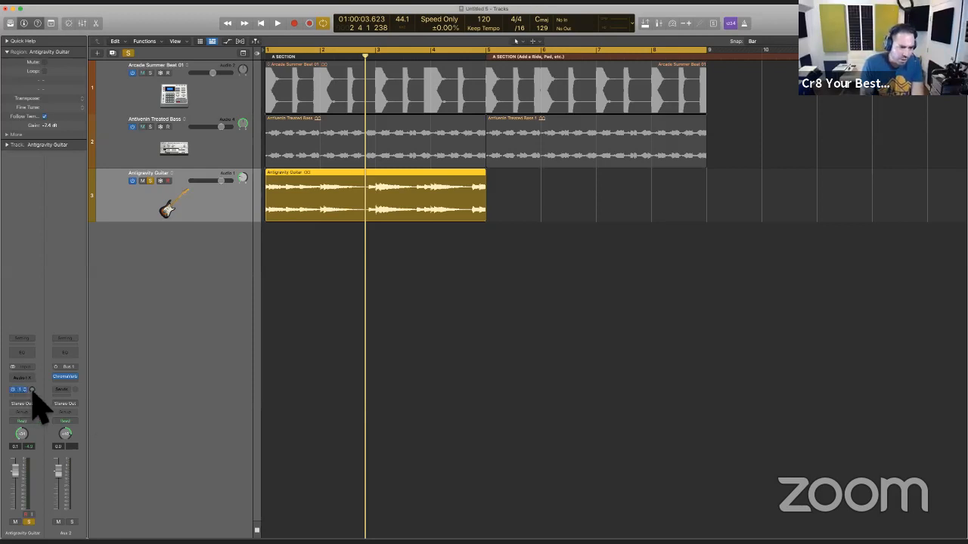
Step: Re-enable the guitar's Bus 1 send and raise its level during playback to audition the reverb
{"action": "left_click_drag", "start_coordinate": [51, 375], "coordinate": [40, 351]}
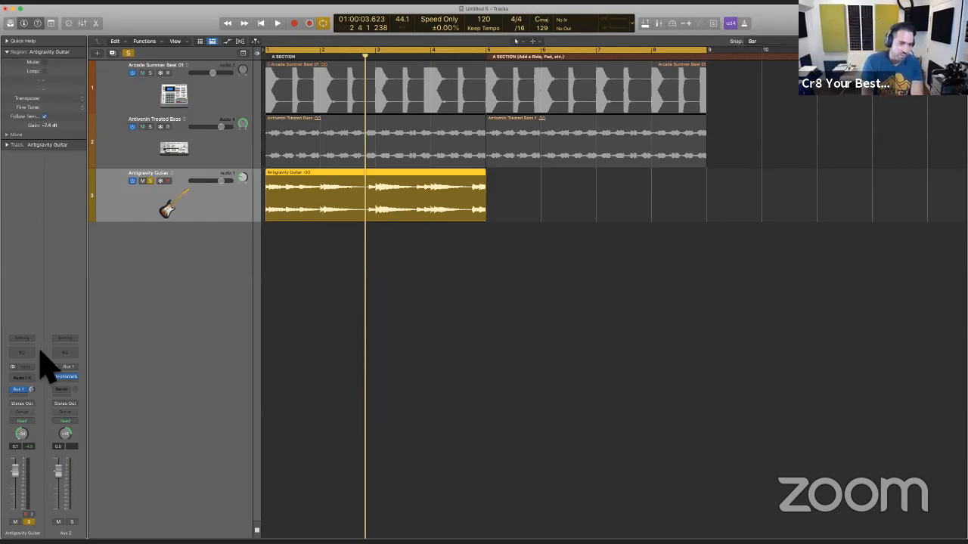
{"action": "left_click_drag", "start_coordinate": [32, 389], "coordinate": [33, 387]}
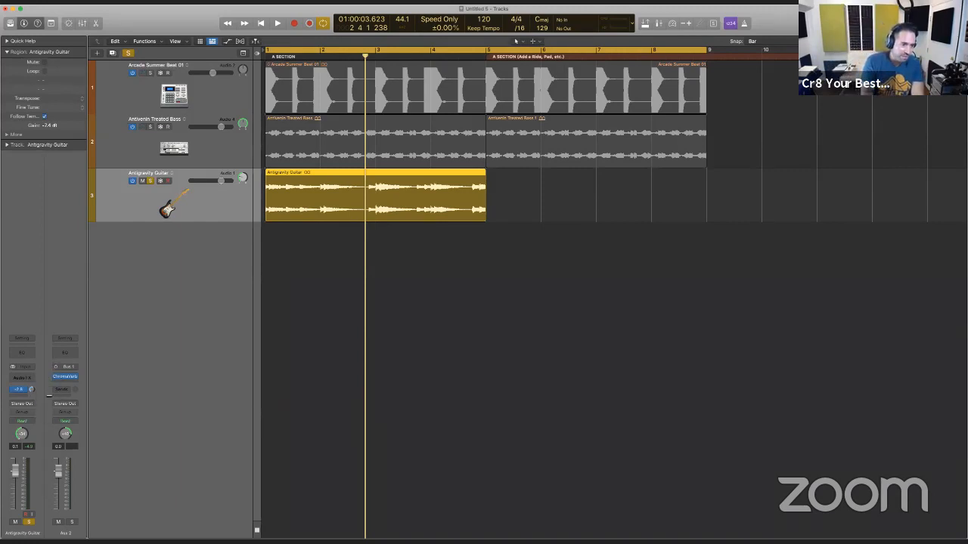
{"action": "key", "text": "space"}
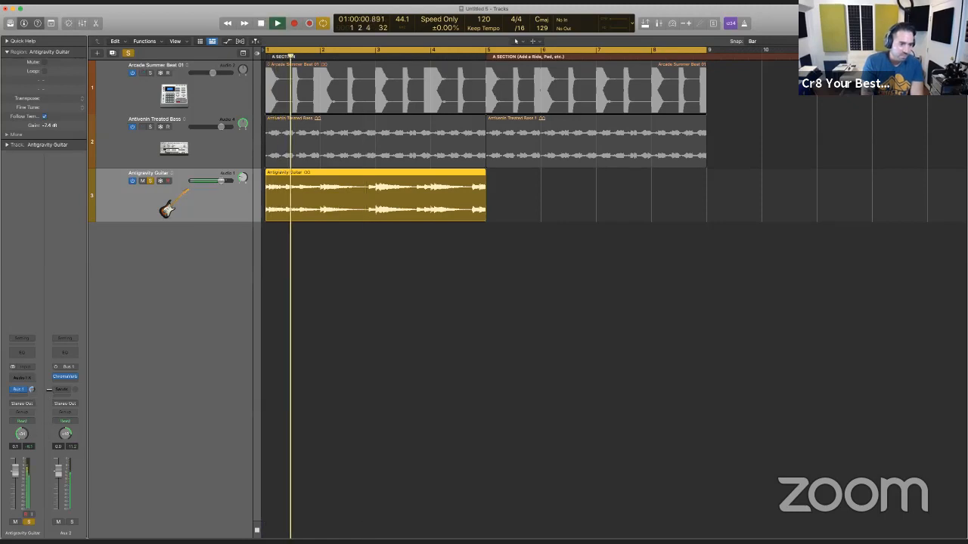
{"action": "left_click_drag", "start_coordinate": [33, 390], "coordinate": [35, 371]}
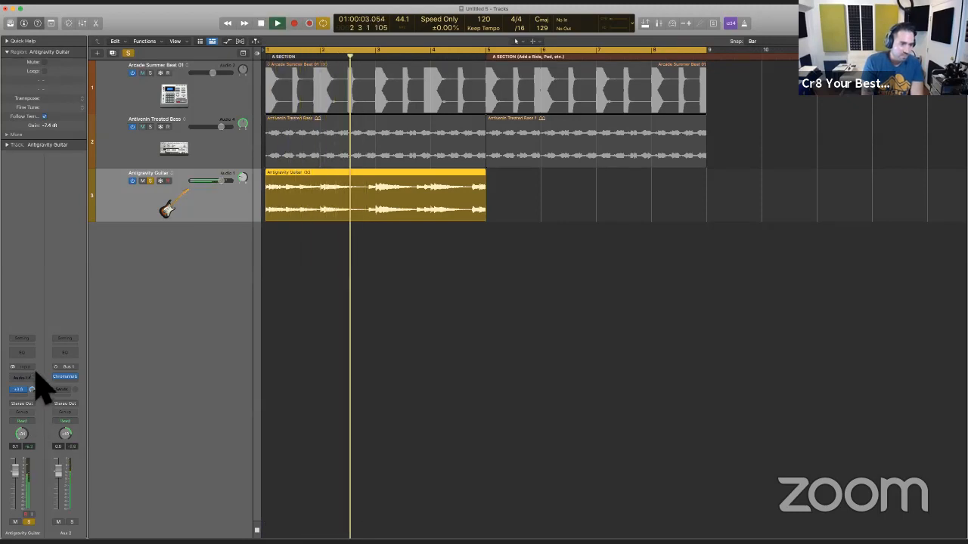
{"action": "key", "text": "space"}
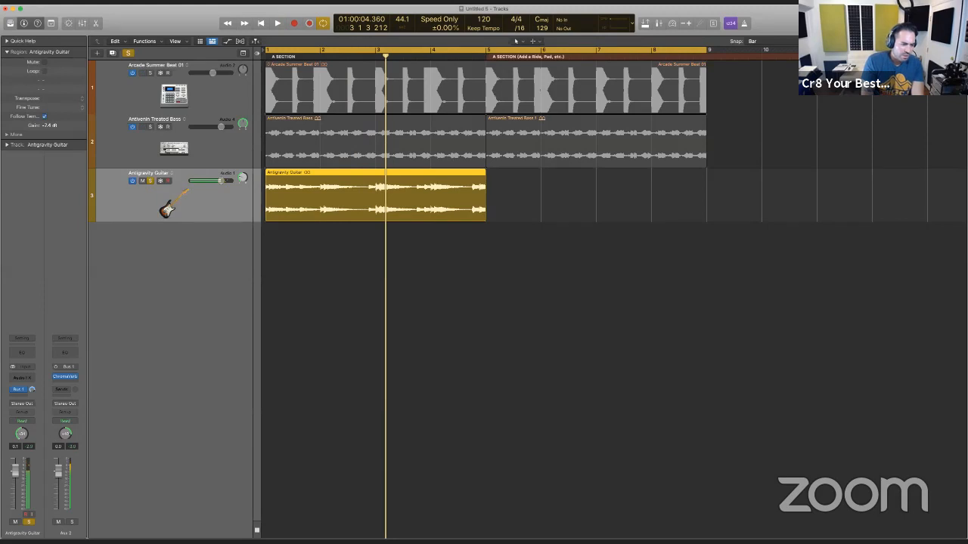
Step: Unsolo the guitar track, solo Aux 2, and play the reverb return from the start
{"action": "left_click", "coordinate": [28, 522]}
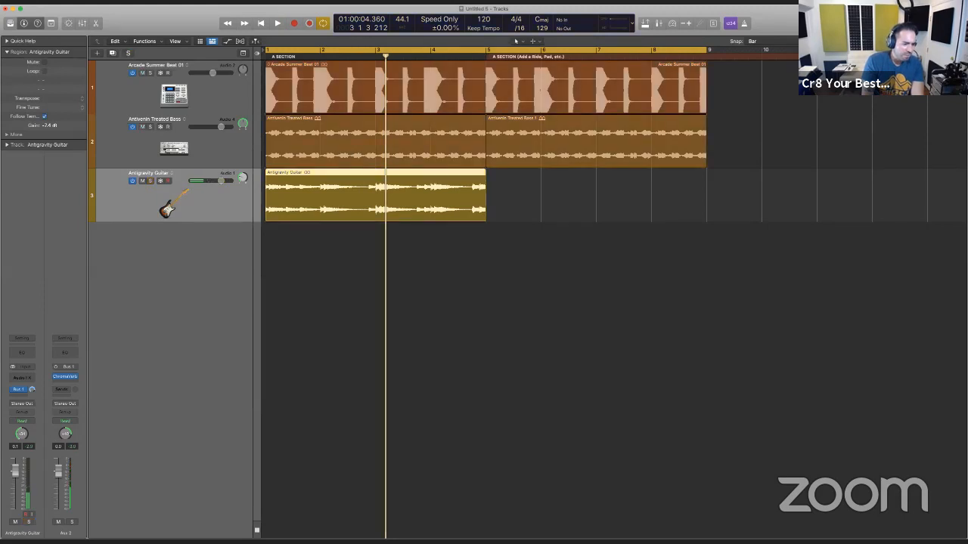
{"action": "left_click", "coordinate": [72, 523]}
{"action": "key", "text": "Return"}
{"action": "key", "text": "space"}
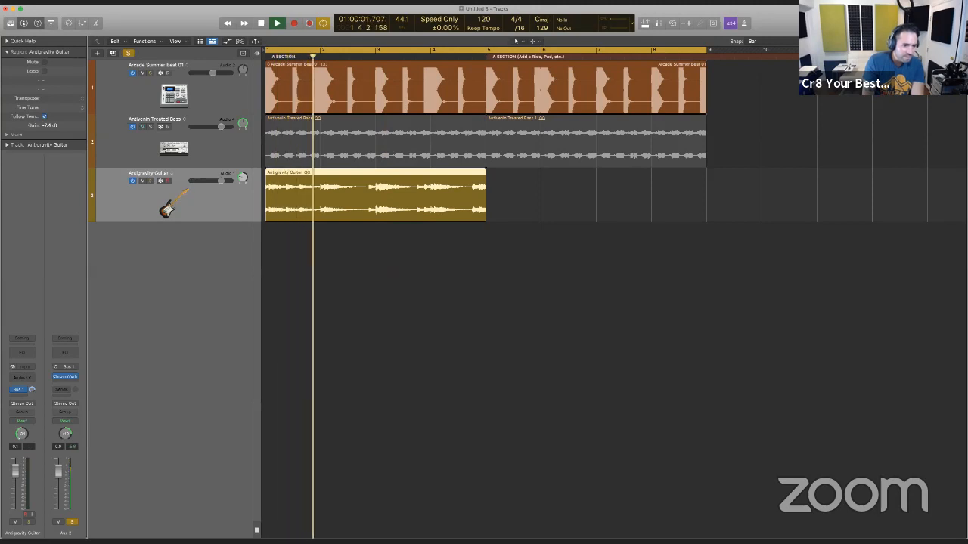
{"action": "key", "text": "space"}
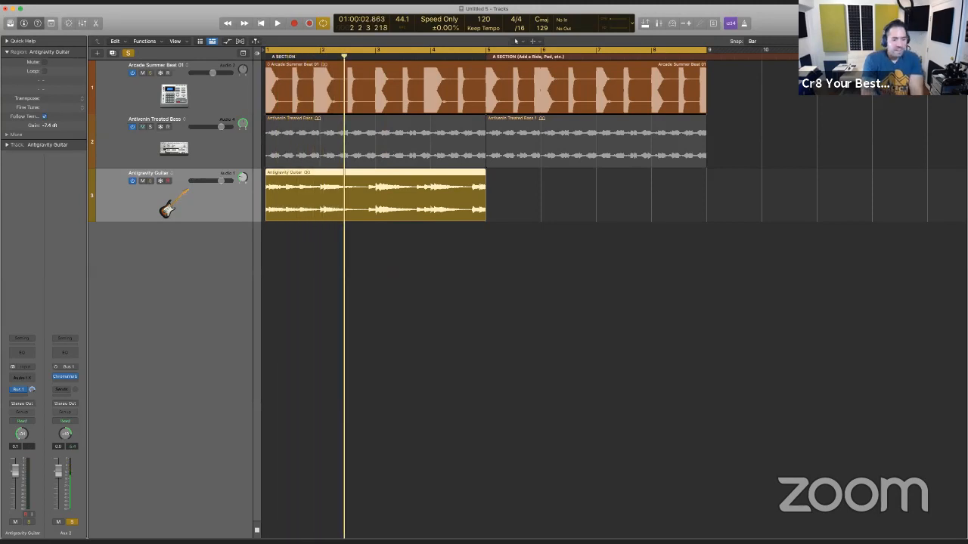
Step: Bypass the beat track's Bus 1 send and play the soloed Aux 2 with only the guitar feeding it
{"action": "left_click", "coordinate": [149, 106]}
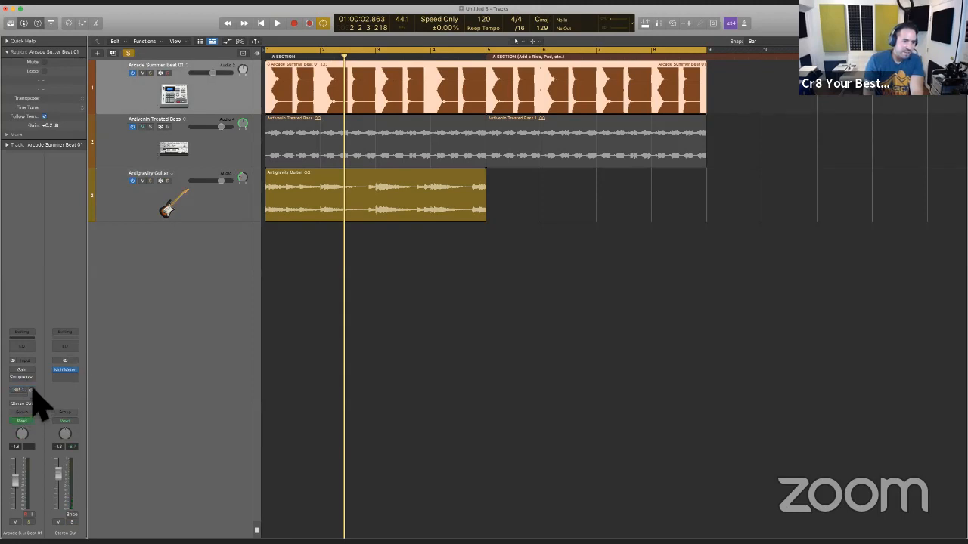
{"action": "left_click", "coordinate": [185, 205]}
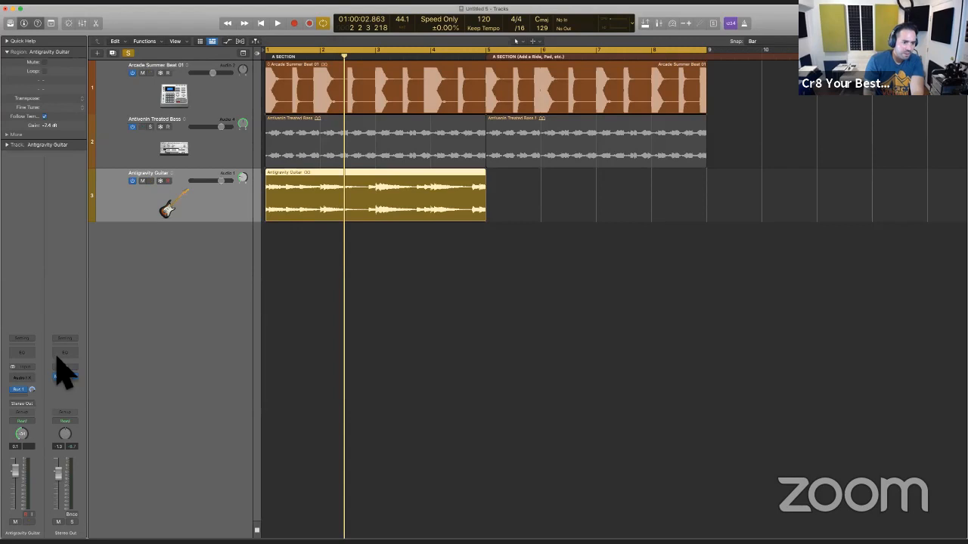
{"action": "left_click", "coordinate": [31, 390]}
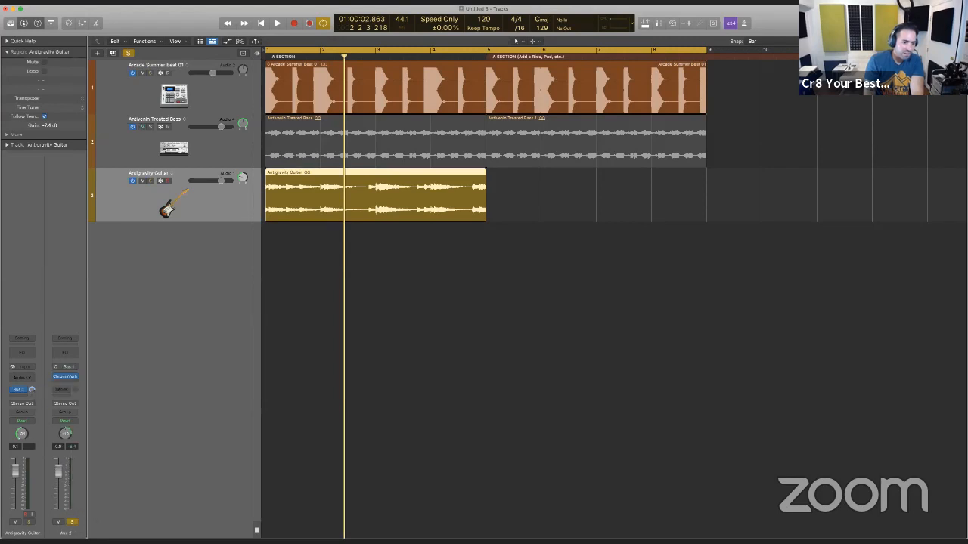
{"action": "key", "text": "space"}
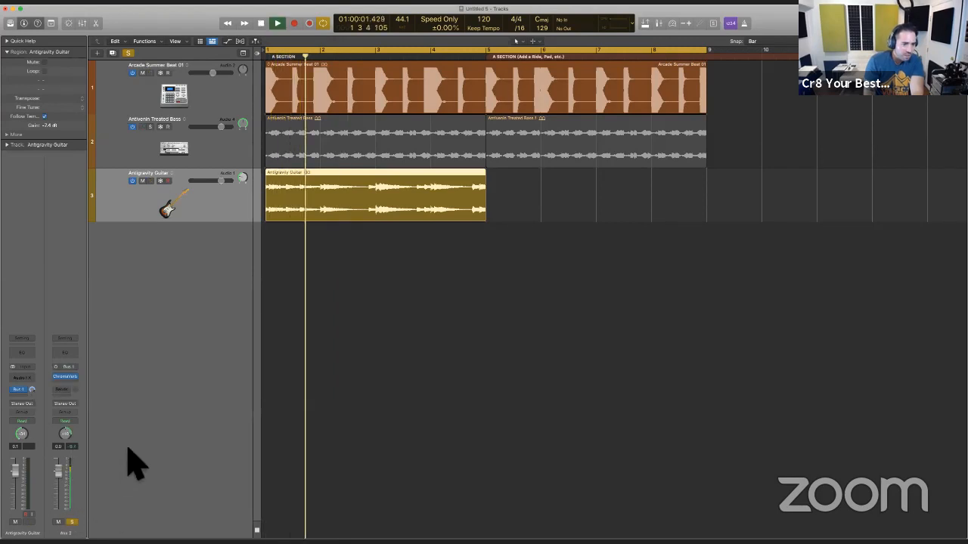
{"action": "key", "text": "space"}
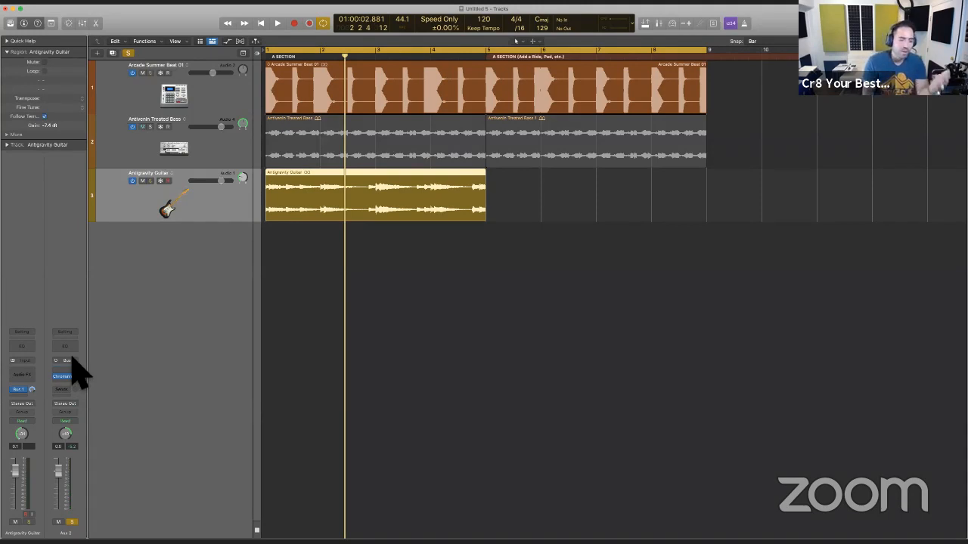
Step: Add a Channel EQ to Aux 2 with a low cut at about 496 Hz and a 5.9 dB boost near 3 kHz, and start playback
{"action": "left_click", "coordinate": [67, 347]}
{"action": "left_click_drag", "start_coordinate": [339, 195], "coordinate": [556, 179]}
{"action": "left_click_drag", "start_coordinate": [492, 190], "coordinate": [507, 191]}
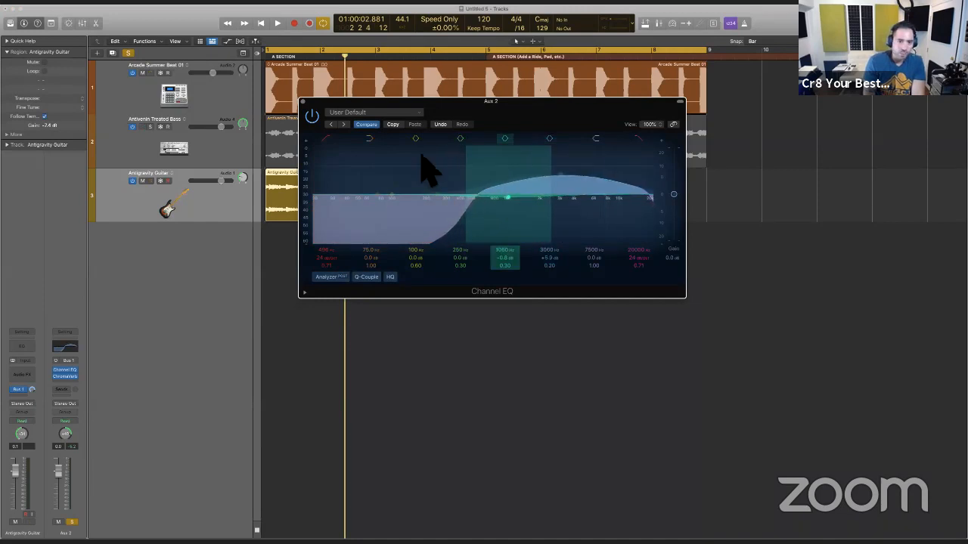
{"action": "left_click_drag", "start_coordinate": [354, 120], "coordinate": [392, 272]}
{"action": "key", "text": "space"}
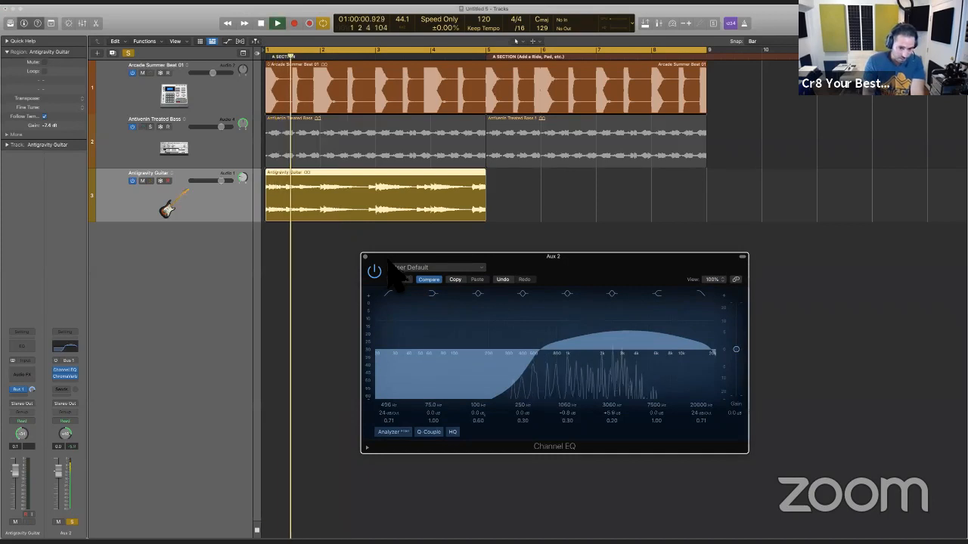
Step: Bypass and re-enable the Channel EQ on Aux 2 during playback to compare the reverb, and stop playback
{"action": "left_click", "coordinate": [376, 273]}
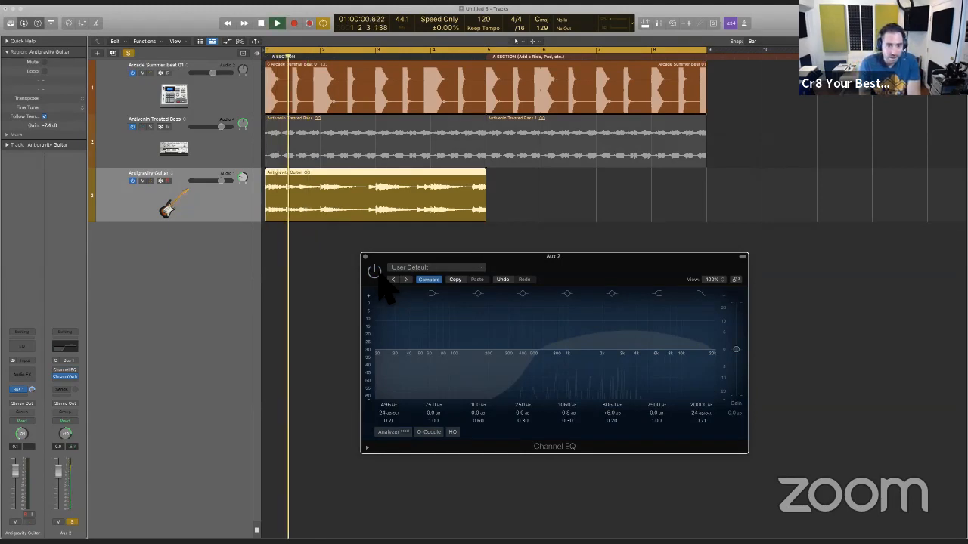
{"action": "left_click", "coordinate": [375, 272]}
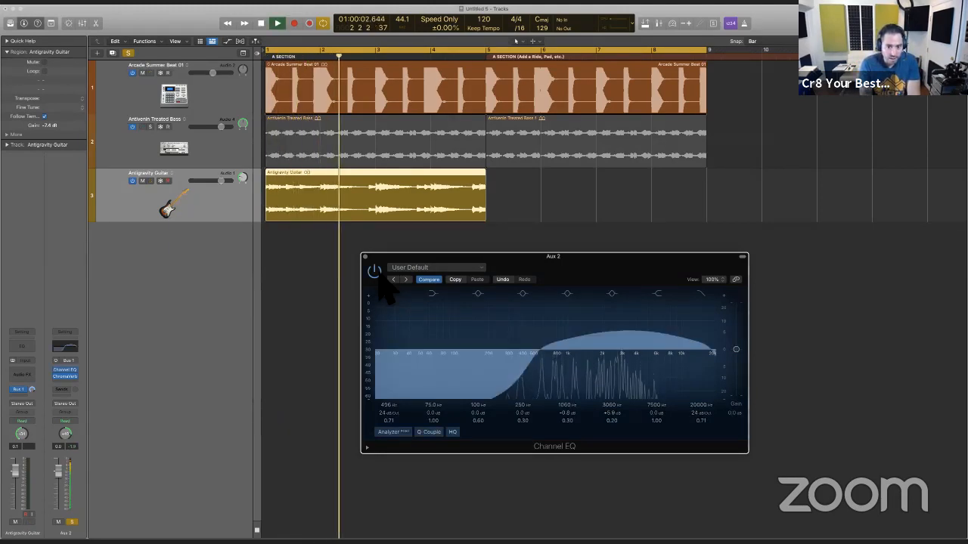
{"action": "key", "text": "space"}
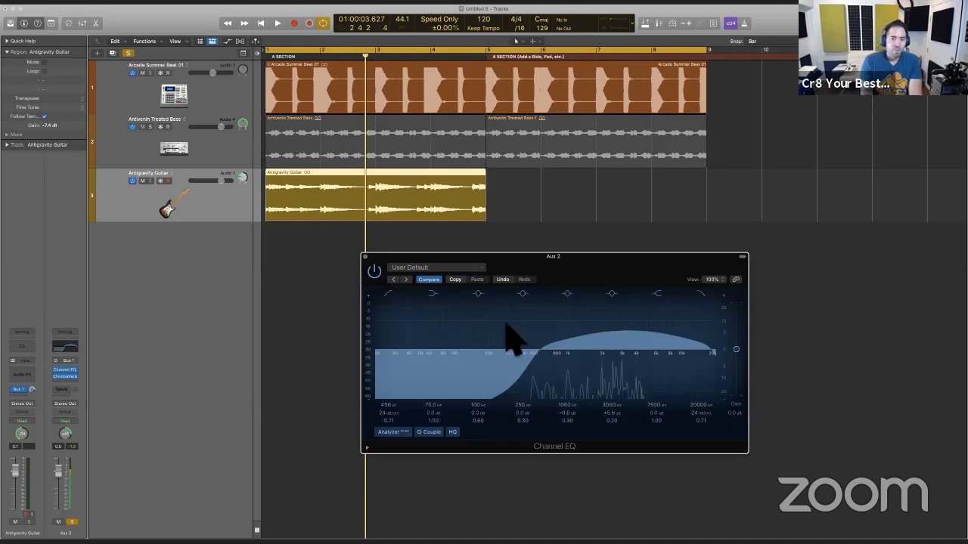
Step: Reshape the Aux 2 Channel EQ with the low cut at 765 Hz and a 2.5 dB boost at 3000 Hz
{"action": "left_click_drag", "start_coordinate": [560, 370], "coordinate": [479, 371]}
{"action": "left_click_drag", "start_coordinate": [539, 364], "coordinate": [414, 364]}
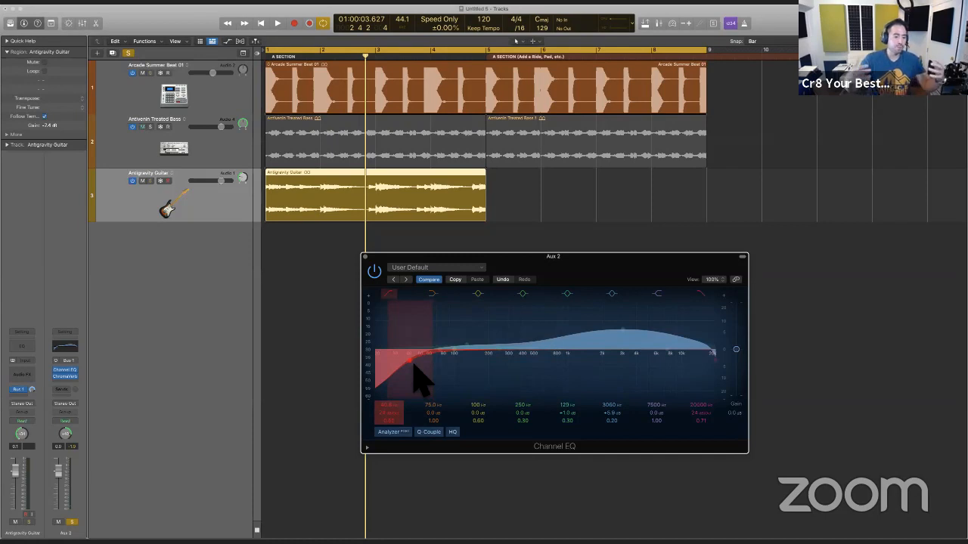
{"action": "left_click_drag", "start_coordinate": [418, 378], "coordinate": [567, 380]}
{"action": "left_click_drag", "start_coordinate": [627, 345], "coordinate": [637, 346]}
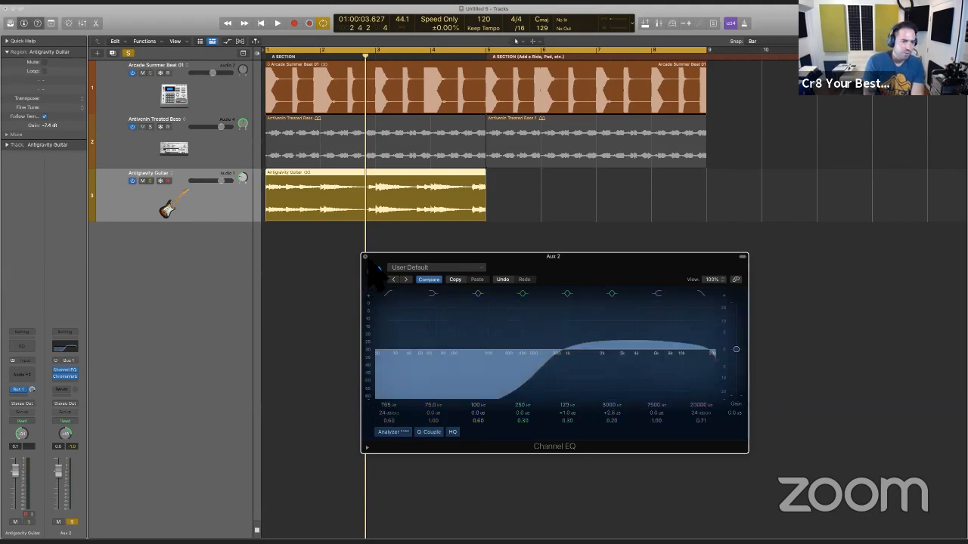
Step: Mute the beat track, solo the guitar, and play from the start to compare it without and with its Bus 1 send
{"action": "left_click", "coordinate": [143, 72]}
{"action": "left_click", "coordinate": [150, 181]}
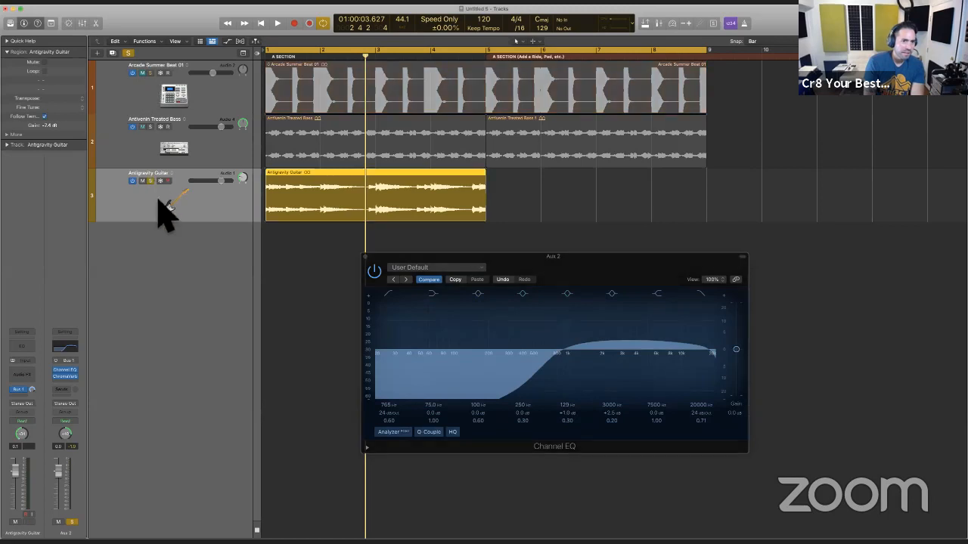
{"action": "key", "text": "space"}
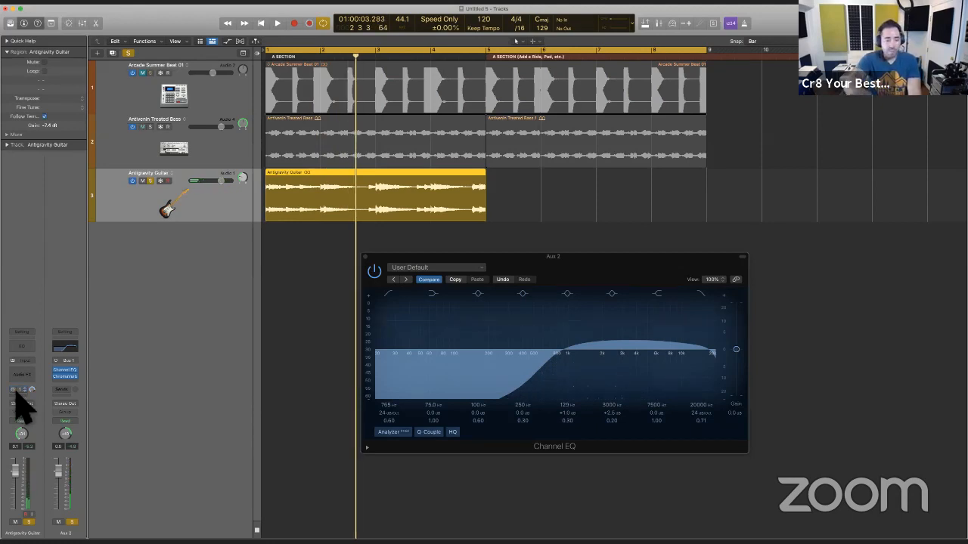
{"action": "key", "text": "Return"}
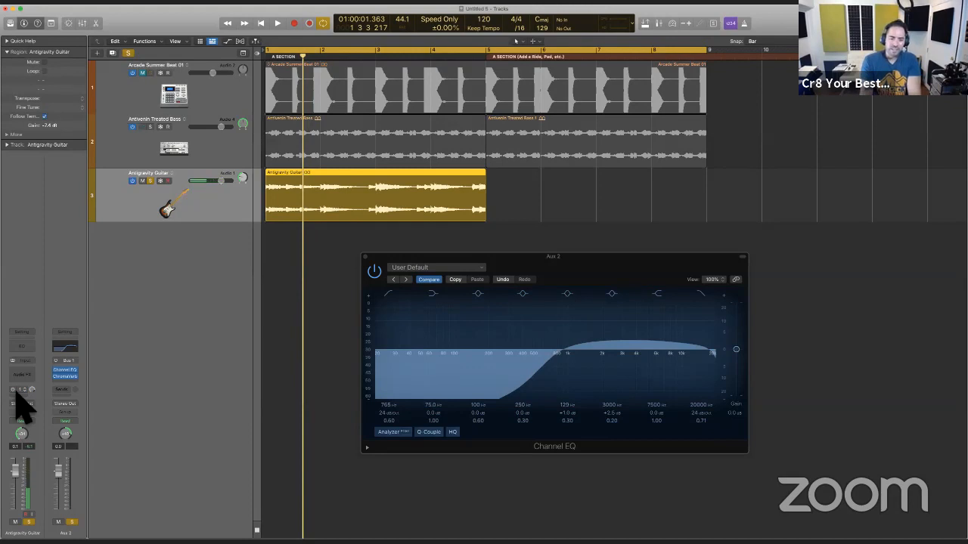
{"action": "key", "text": "Return"}
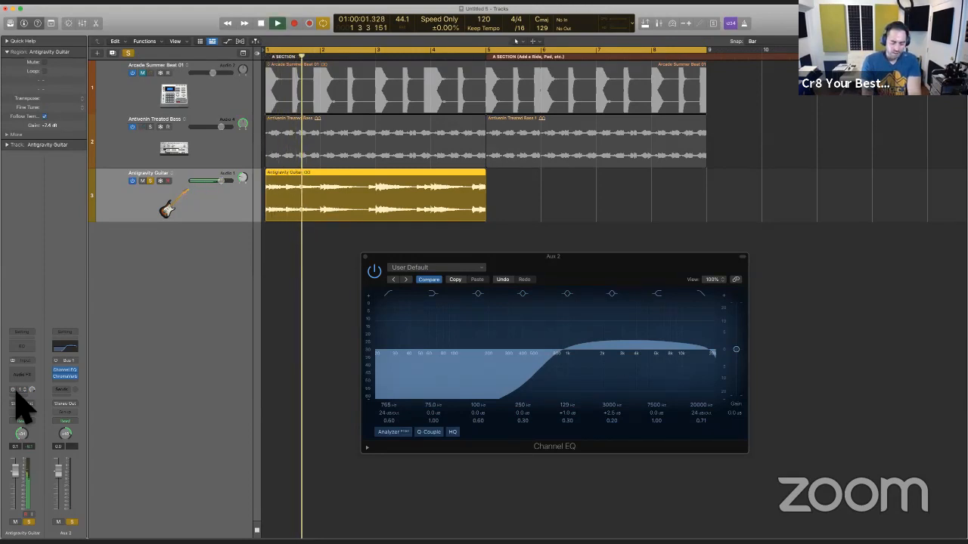
{"action": "left_click", "coordinate": [14, 390]}
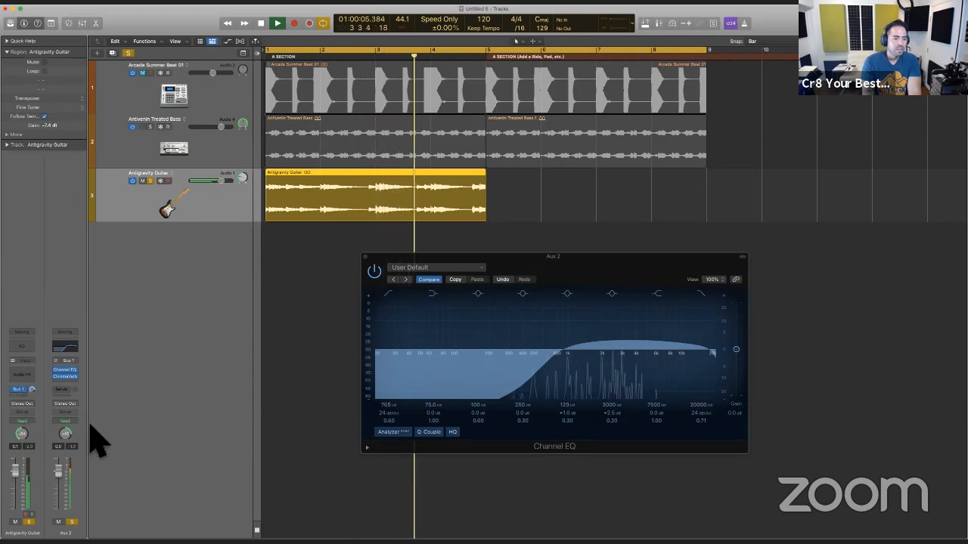
Step: Lower the Aux 2 fader to -4.2 dB during playback, and clear all solos once playback is stopped
{"action": "left_click_drag", "start_coordinate": [59, 469], "coordinate": [64, 482]}
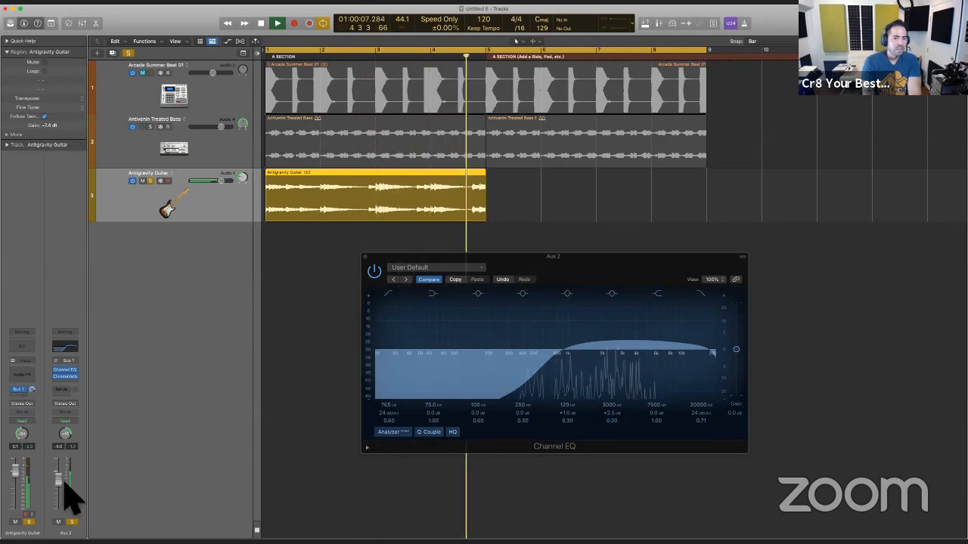
{"action": "key", "text": "space"}
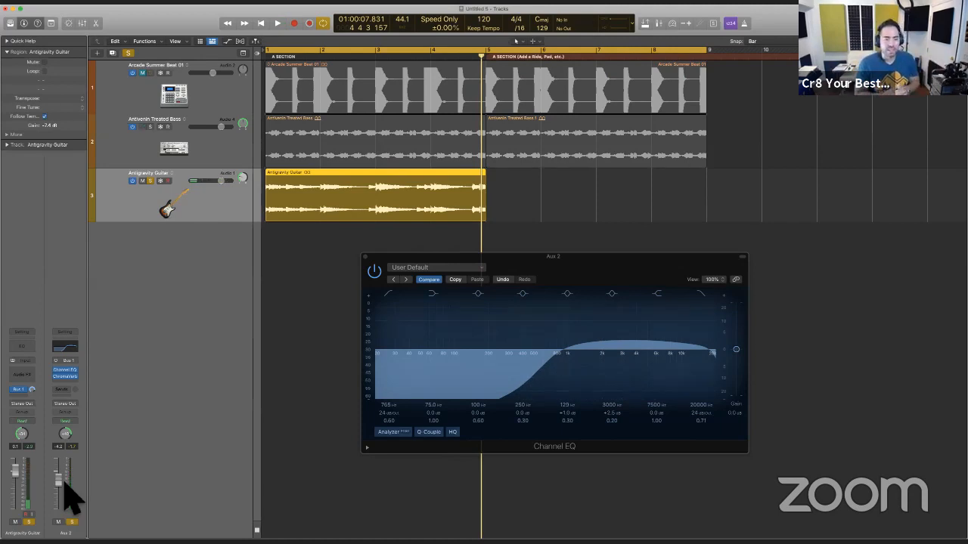
{"action": "left_click", "coordinate": [128, 53]}
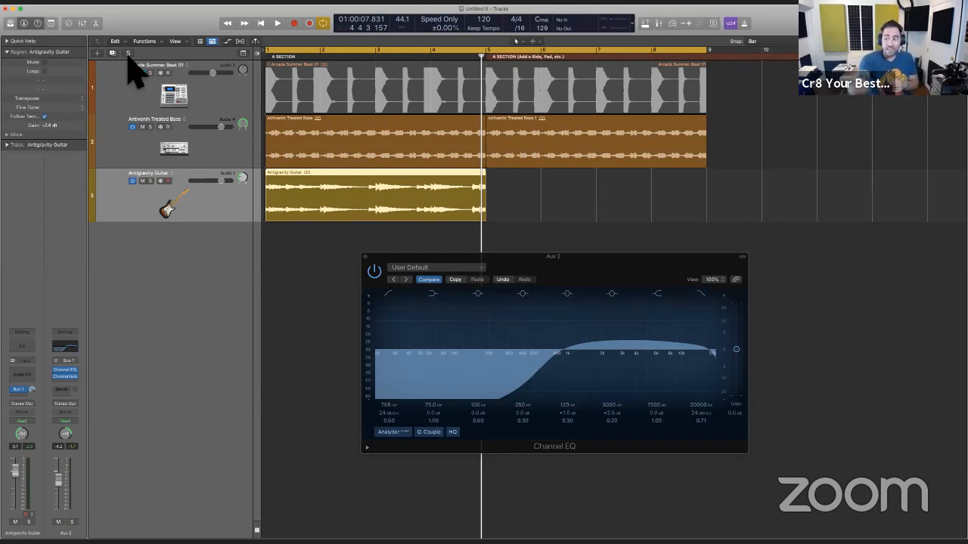
Step: Set the guitar's Bus 1 send to Pre Fader and close the Aux 2 Channel EQ window
{"action": "left_click", "coordinate": [25, 395]}
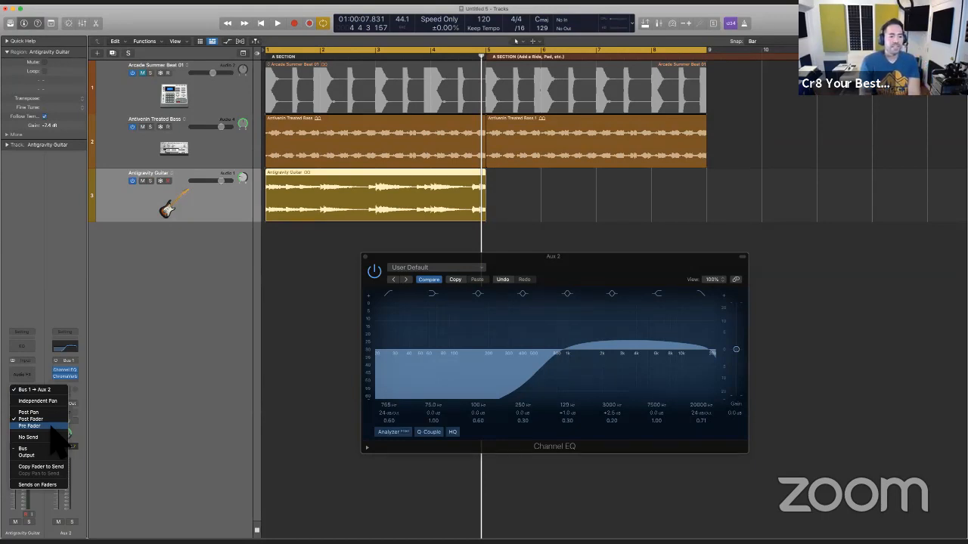
{"action": "left_click", "coordinate": [50, 426]}
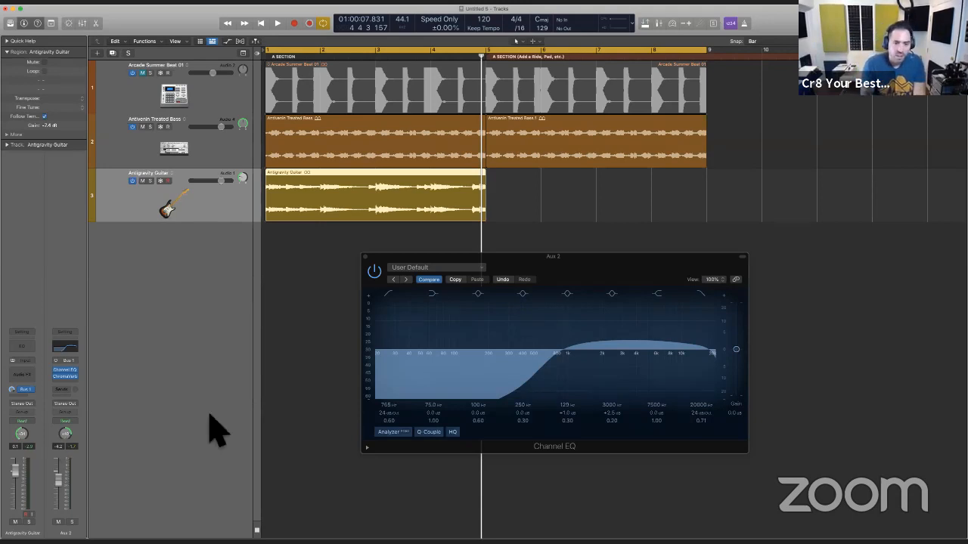
{"action": "left_click", "coordinate": [369, 260]}
{"action": "left_click", "coordinate": [365, 258]}
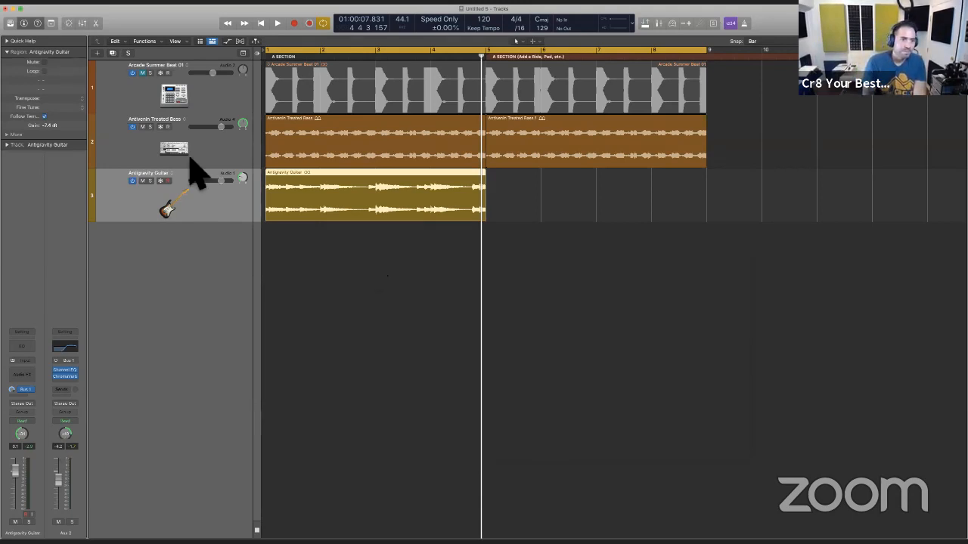
Step: Unmute and solo the Arcade Summer Beat track, and set its Bus 1 send to Pre Fader
{"action": "left_click", "coordinate": [160, 134]}
{"action": "left_click", "coordinate": [146, 82]}
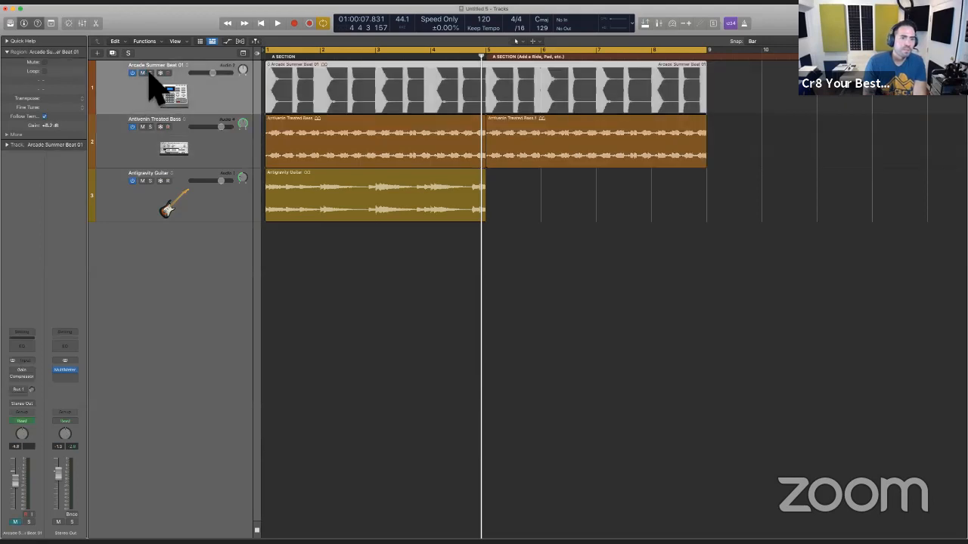
{"action": "left_click", "coordinate": [142, 73]}
{"action": "left_click", "coordinate": [151, 72]}
{"action": "left_click", "coordinate": [28, 391]}
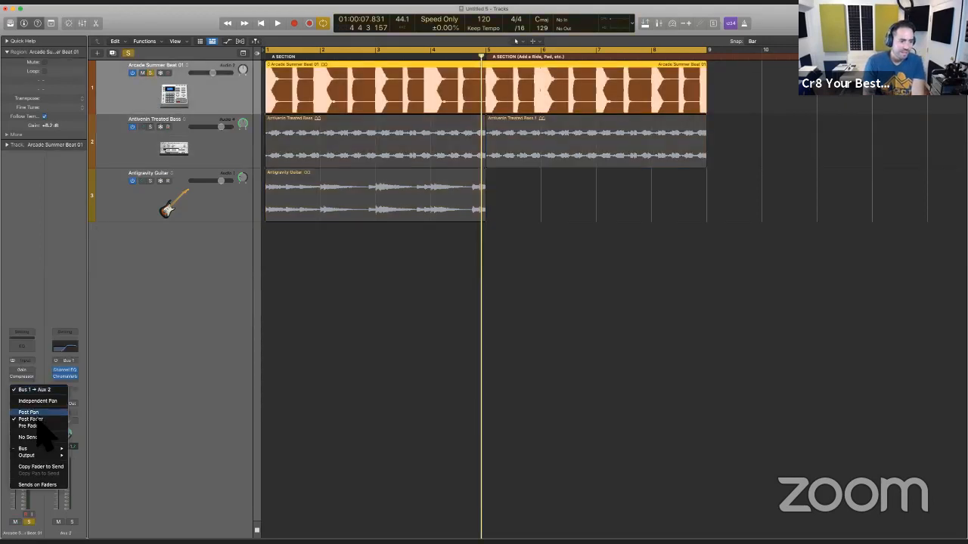
{"action": "left_click", "coordinate": [31, 425]}
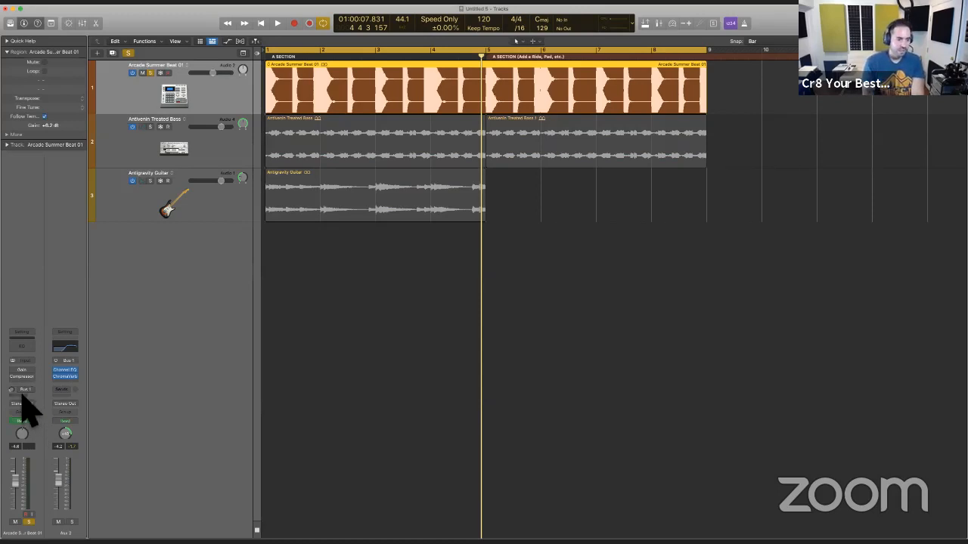
Step: Reset the beat fader to 0.0 dB and play the beat from the start with Aux 2's Channel EQ bypassed
{"action": "left_click", "coordinate": [16, 478], "text": "alt"}
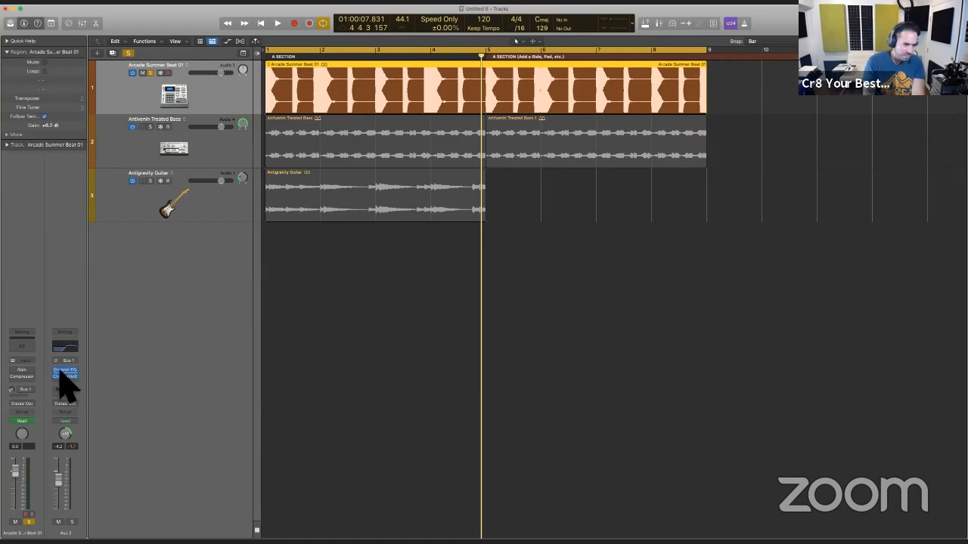
{"action": "key", "text": "Return"}
{"action": "key", "text": "space"}
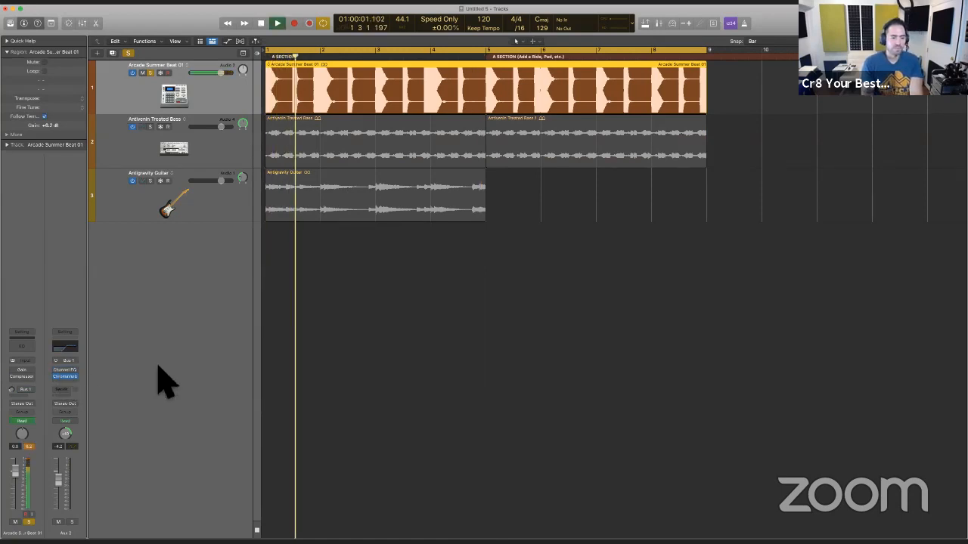
{"action": "key", "text": "space"}
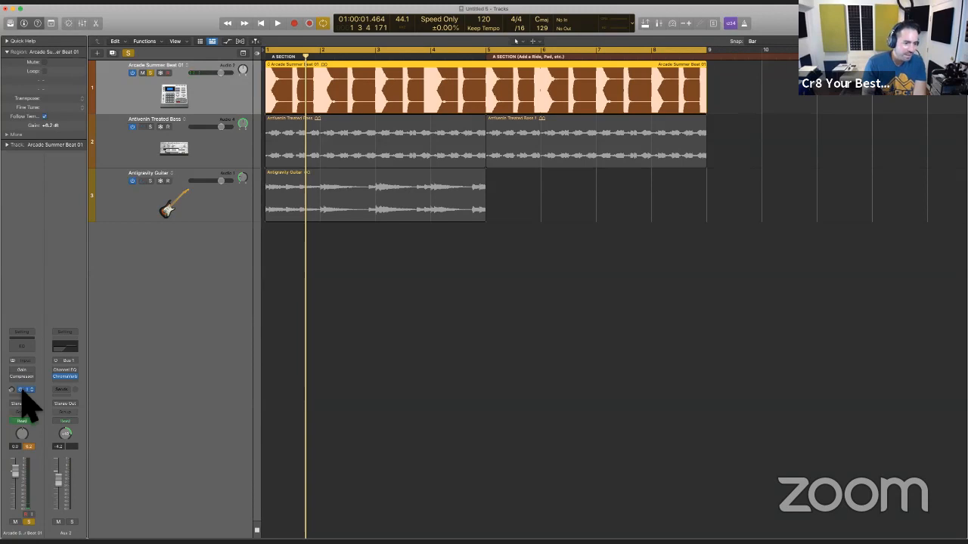
Step: Pull the beat fader all the way down, raise its active Pre Fader Bus 1 send, and play to audition the reverb alone
{"action": "left_click_drag", "start_coordinate": [16, 471], "coordinate": [15, 507]}
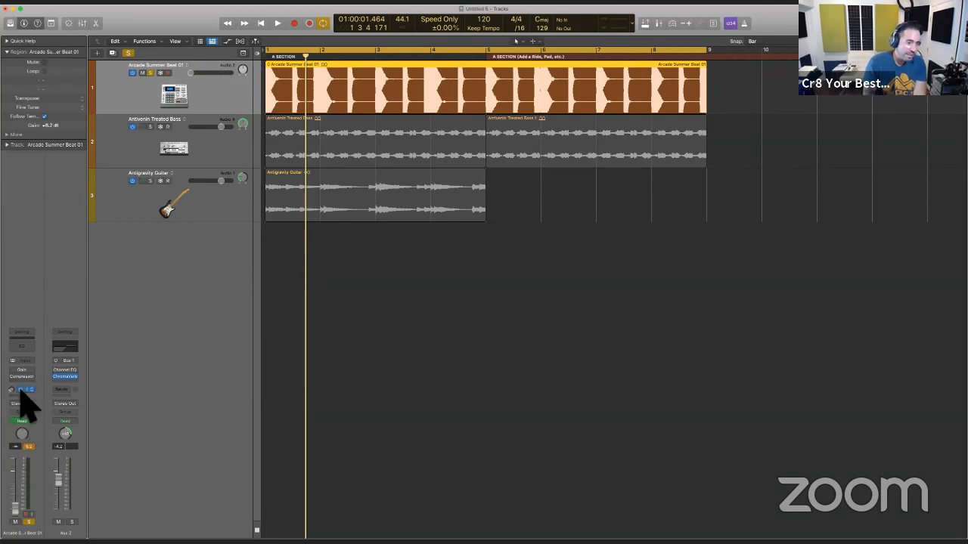
{"action": "left_click_drag", "start_coordinate": [12, 390], "coordinate": [12, 373]}
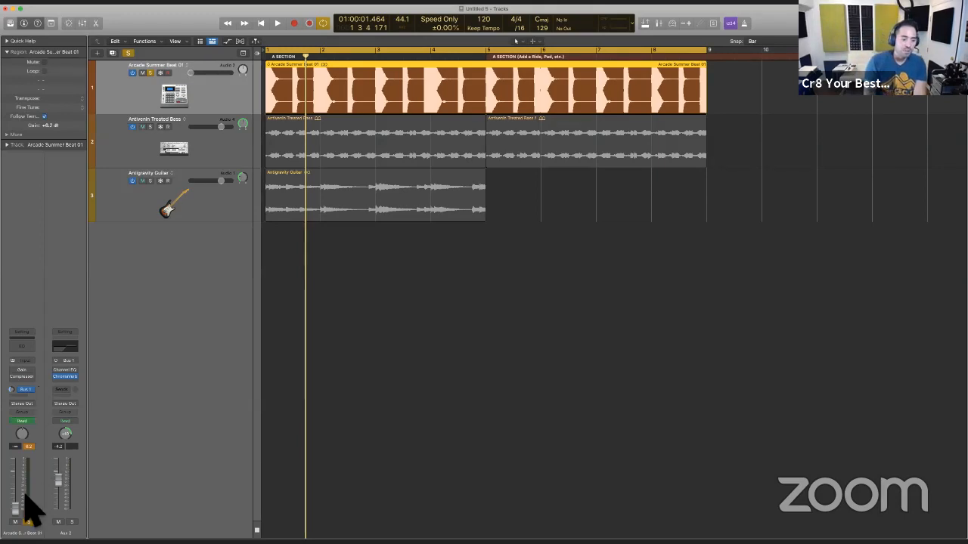
{"action": "key", "text": "space"}
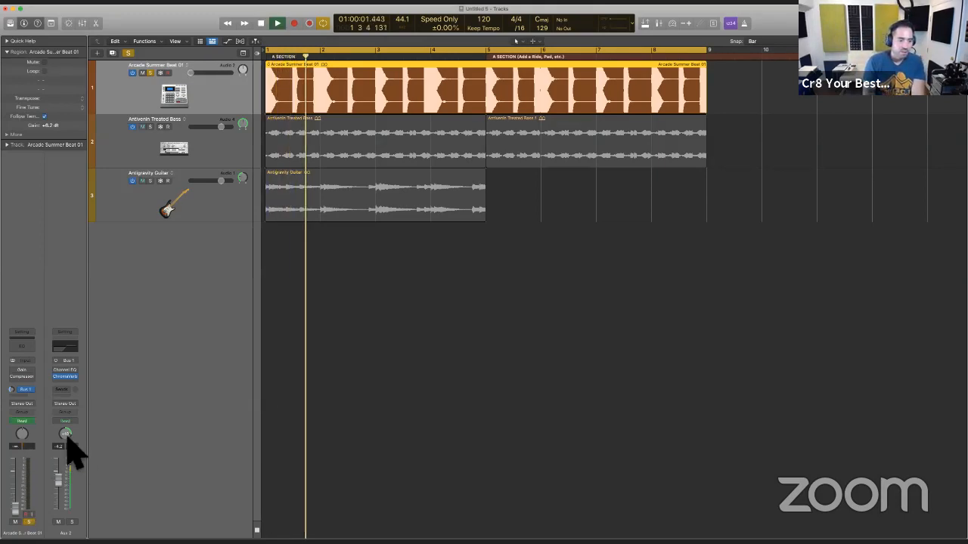
{"action": "key", "text": "space"}
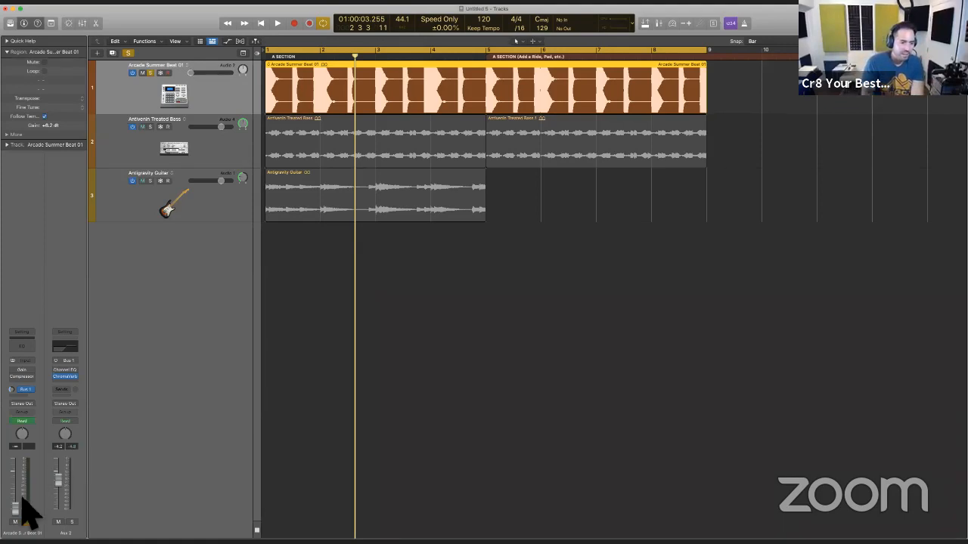
Step: Switch the beat's Bus 1 send to Post Pan, reset the fader to 0.0 dB, and play while lowering the fader to -90.0 dB
{"action": "left_click", "coordinate": [29, 392]}
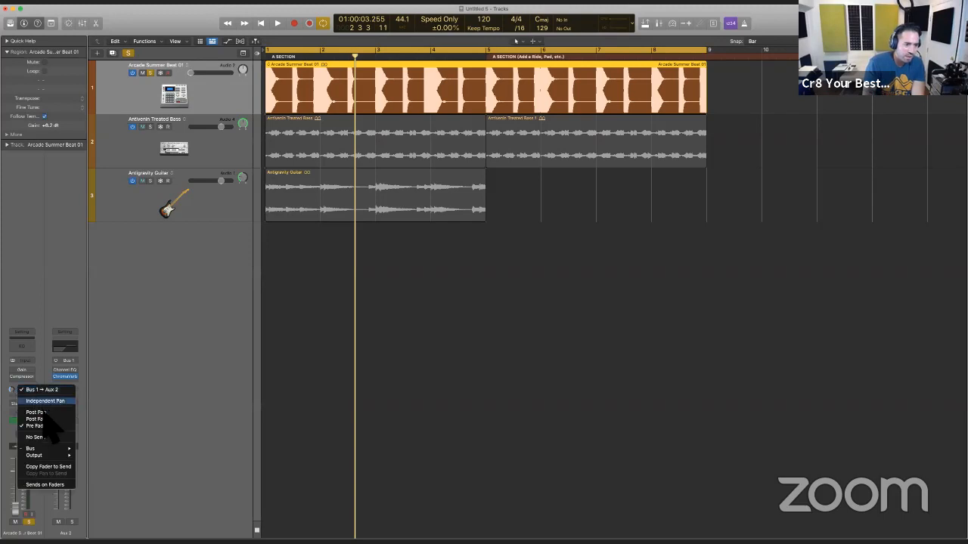
{"action": "left_click", "coordinate": [47, 413]}
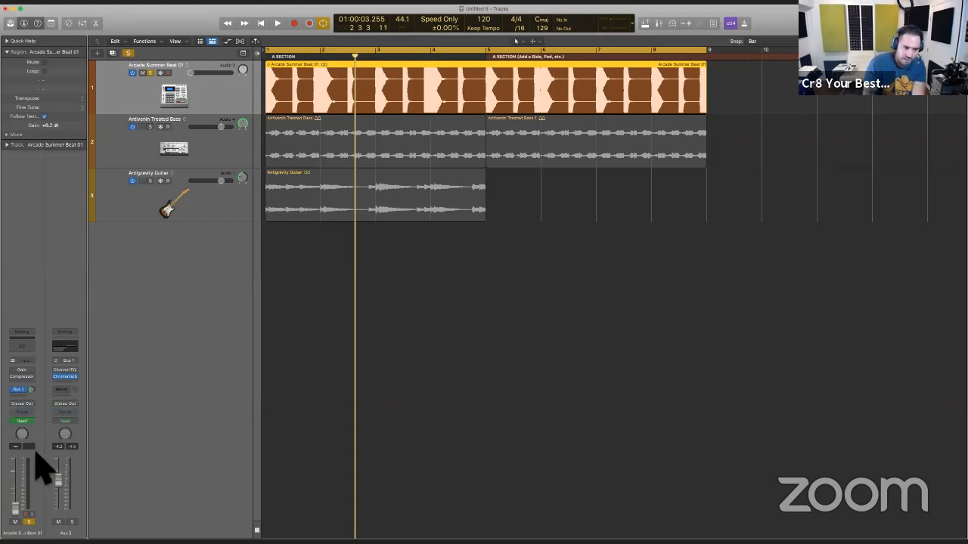
{"action": "left_click", "coordinate": [15, 485], "text": "alt"}
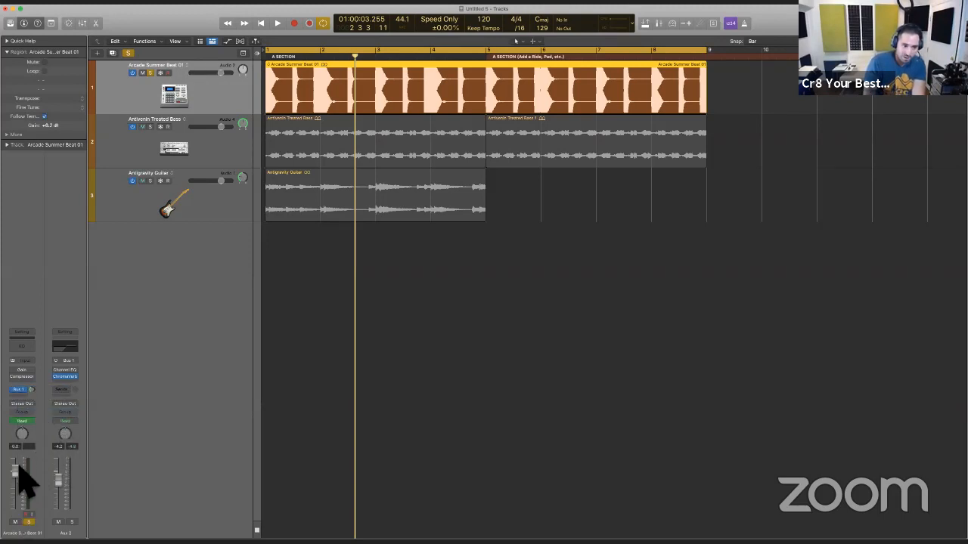
{"action": "key", "text": "space"}
{"action": "left_click_drag", "start_coordinate": [18, 472], "coordinate": [17, 479]}
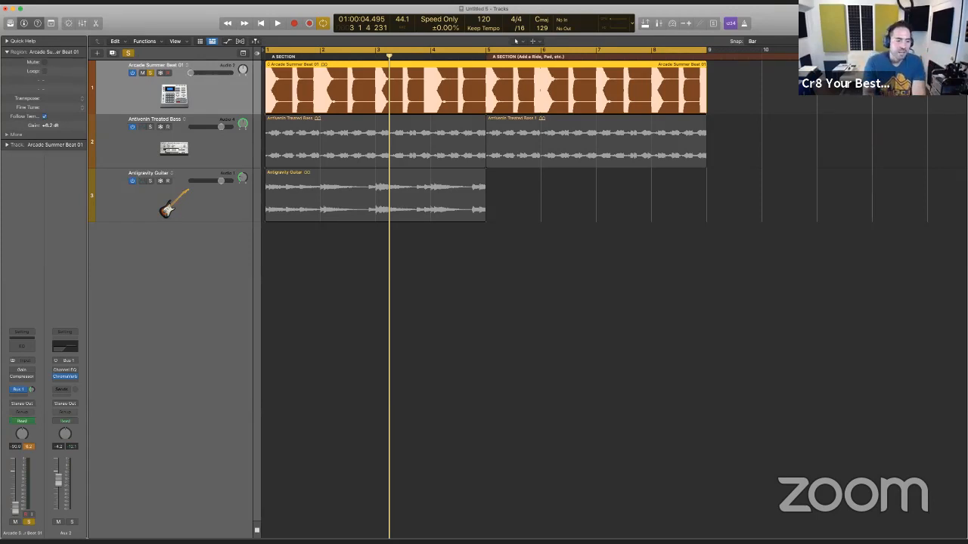
Step: Set the beat's Bus 1 send to Pre Fader and review the available send modes
{"action": "left_click", "coordinate": [23, 389]}
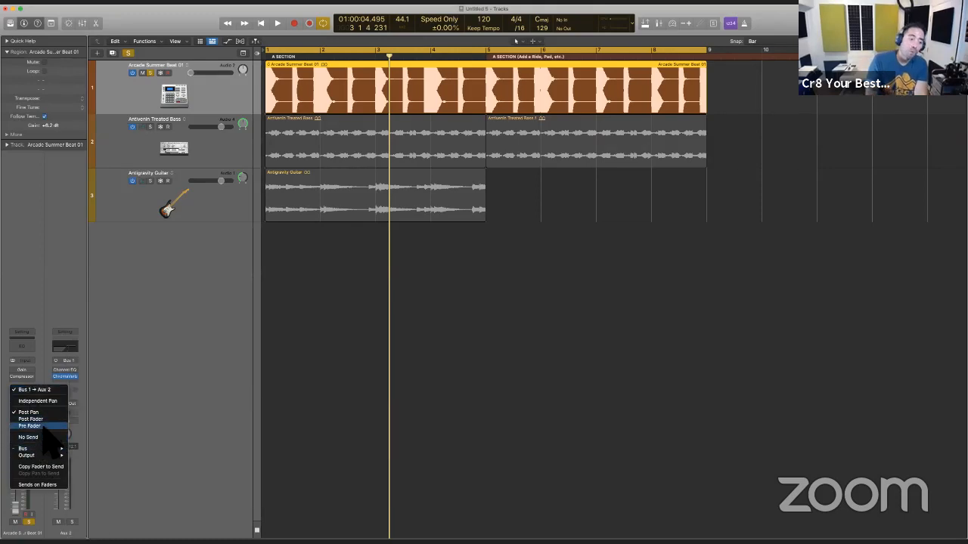
{"action": "left_click", "coordinate": [43, 427]}
{"action": "left_click", "coordinate": [31, 389]}
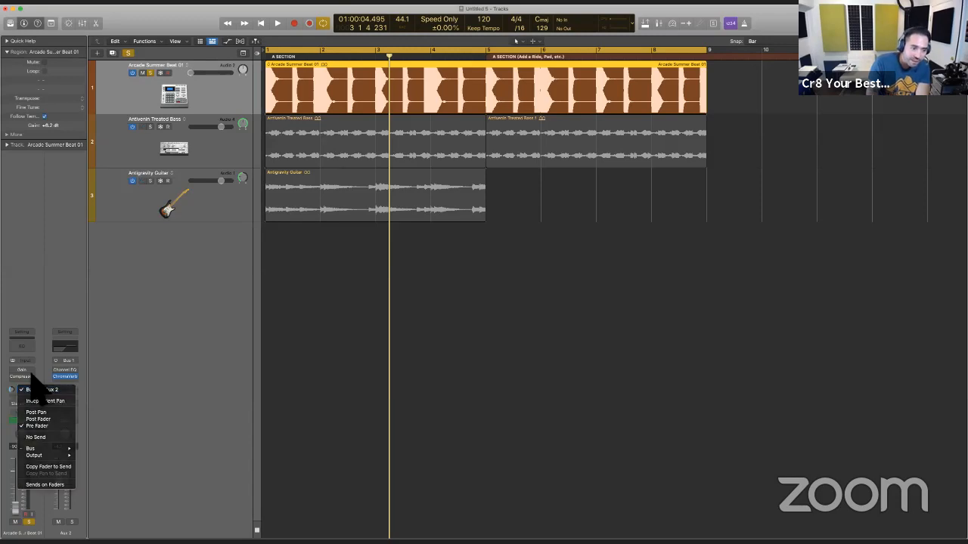
{"action": "left_click", "coordinate": [31, 380]}
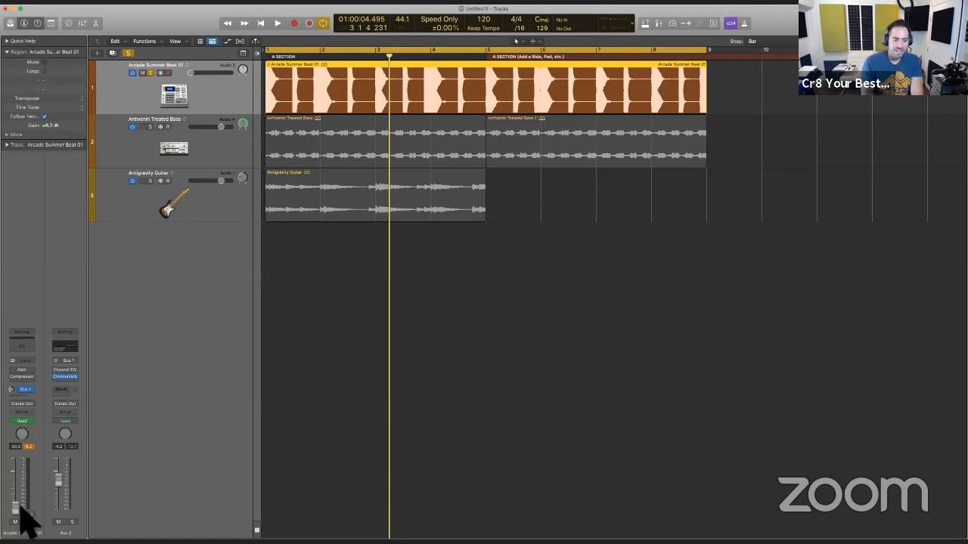
{"action": "left_click", "coordinate": [31, 390]}
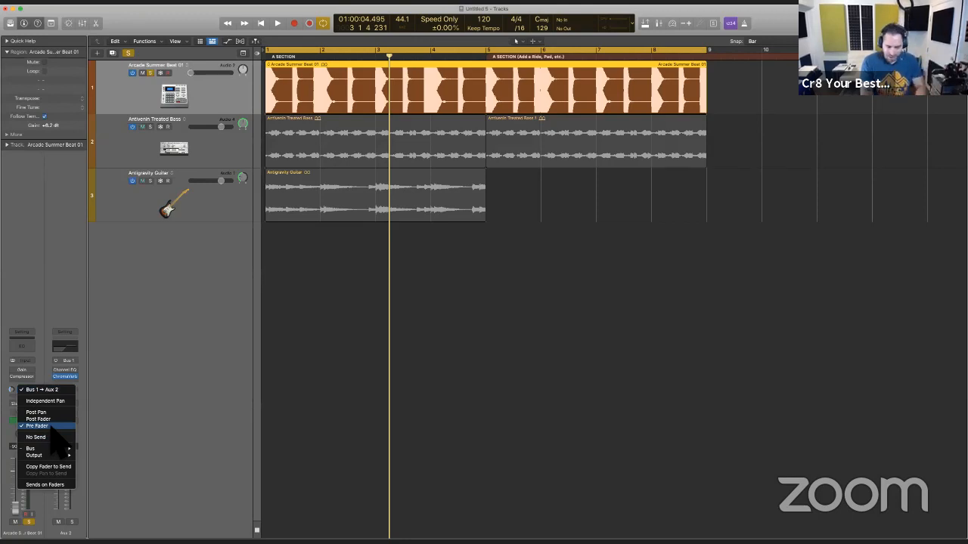
{"action": "left_click", "coordinate": [130, 393]}
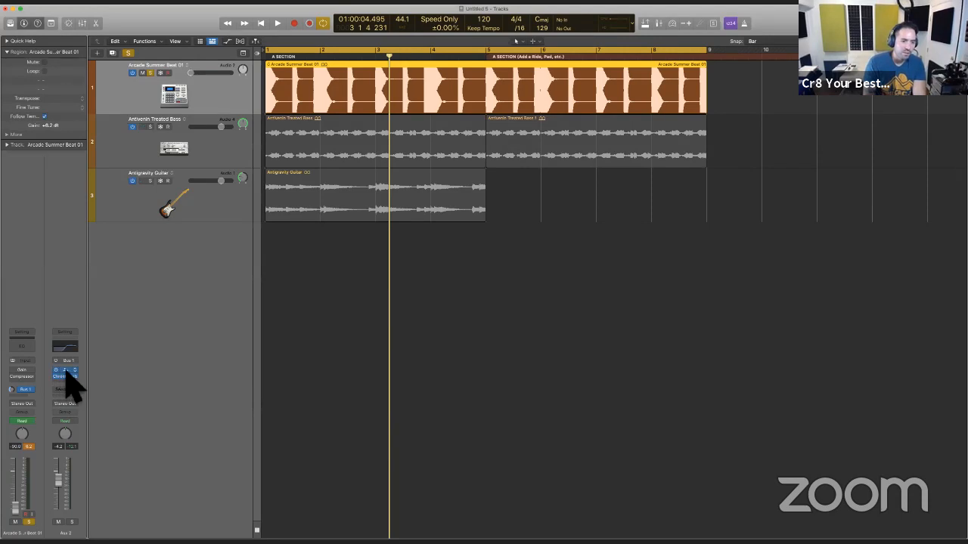
Step: Lower the low-cut frequency of Aux 2's Channel EQ to 204 Hz and close the EQ window
{"action": "left_click", "coordinate": [65, 370]}
{"action": "left_click", "coordinate": [613, 295]}
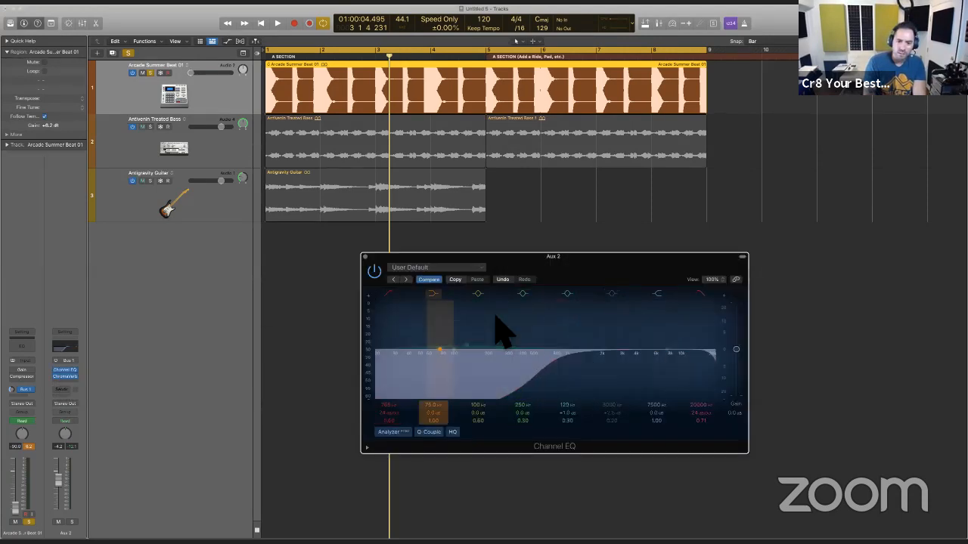
{"action": "left_click_drag", "start_coordinate": [571, 371], "coordinate": [488, 369]}
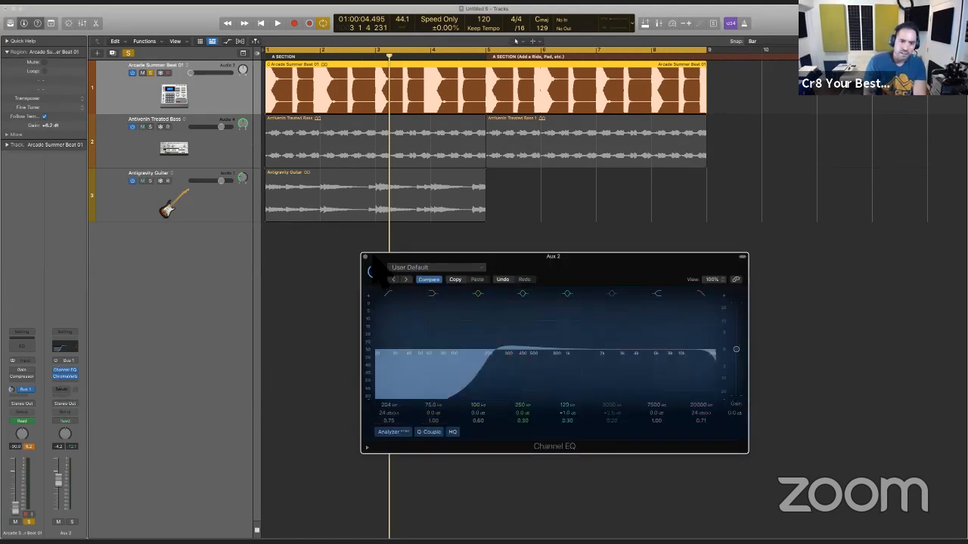
{"action": "left_click", "coordinate": [366, 257]}
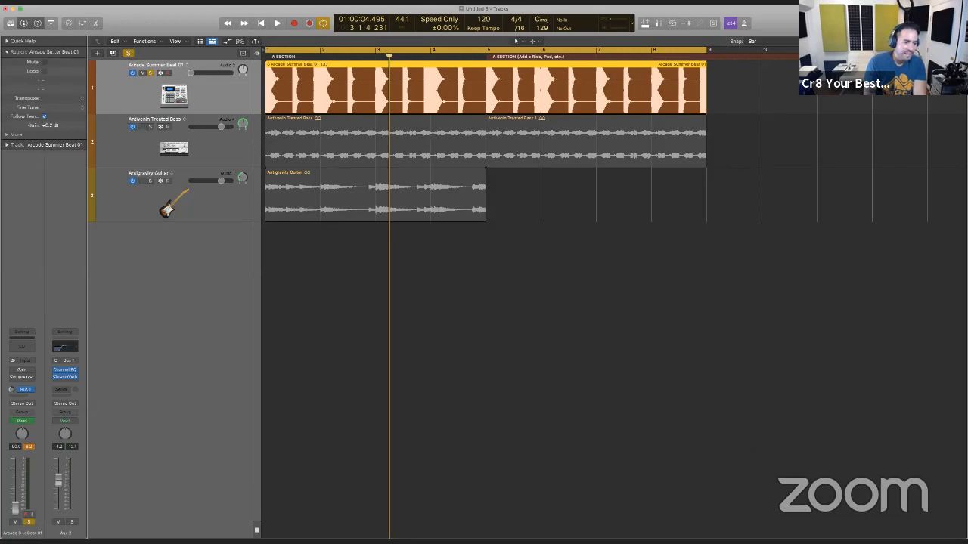
Step: Play the beat while raising its fader to -5.3 dB and lowering Aux 2's fader, and solo the beat again
{"action": "key", "text": "space"}
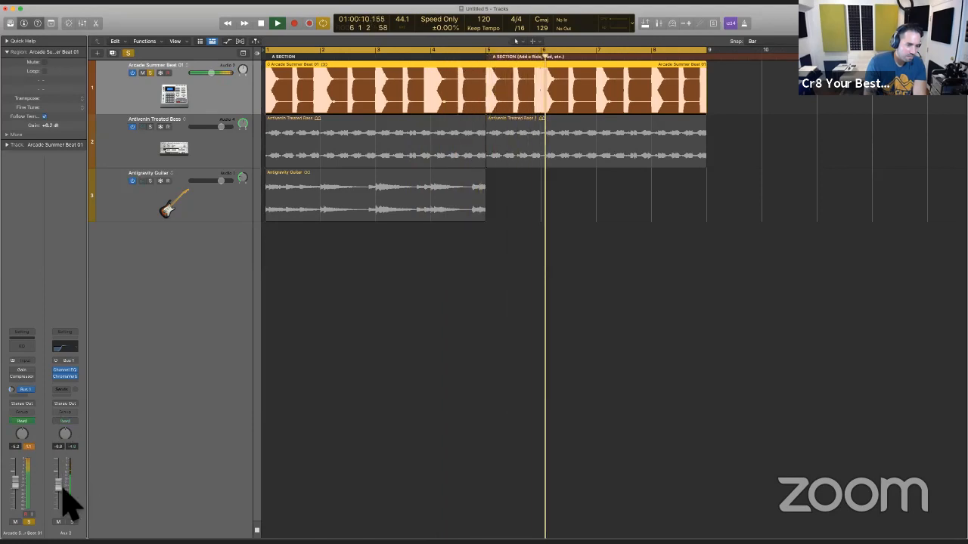
{"action": "key", "text": "space"}
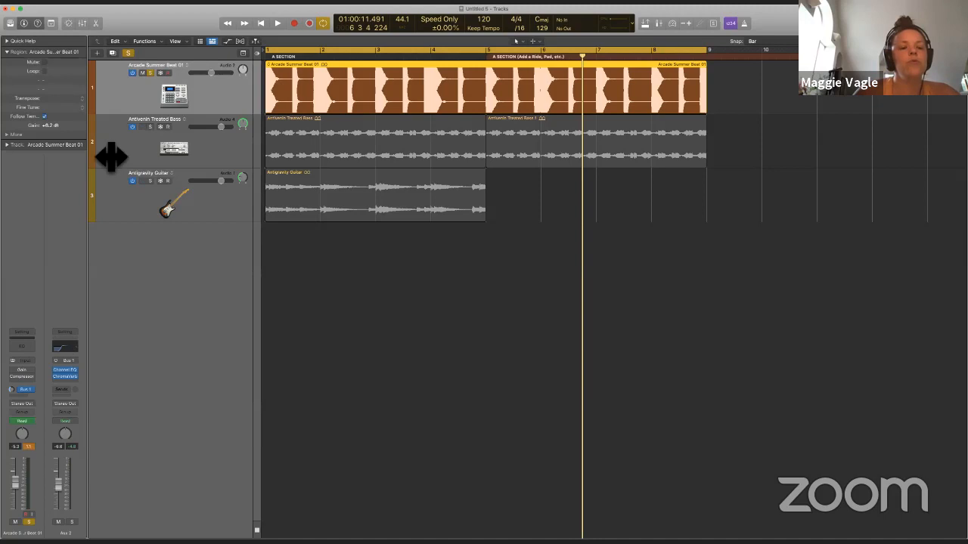
{"action": "key", "text": "super+a"}
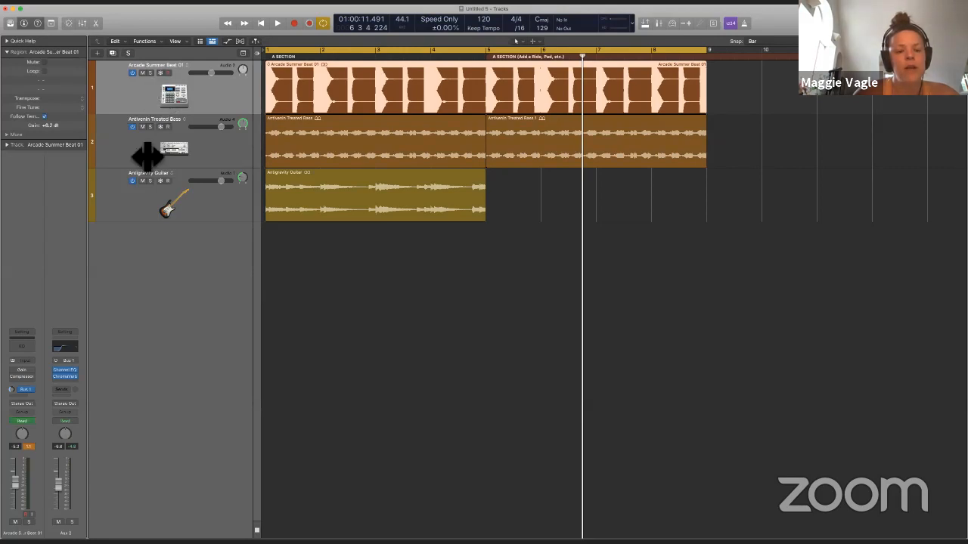
{"action": "key", "text": "s"}
Step: Move the beat fader to the bottom, up to 0.0 dB and nearly down again, and raise Aux 2's fader to -1.8 dB
{"action": "left_click_drag", "start_coordinate": [14, 482], "coordinate": [14, 505]}
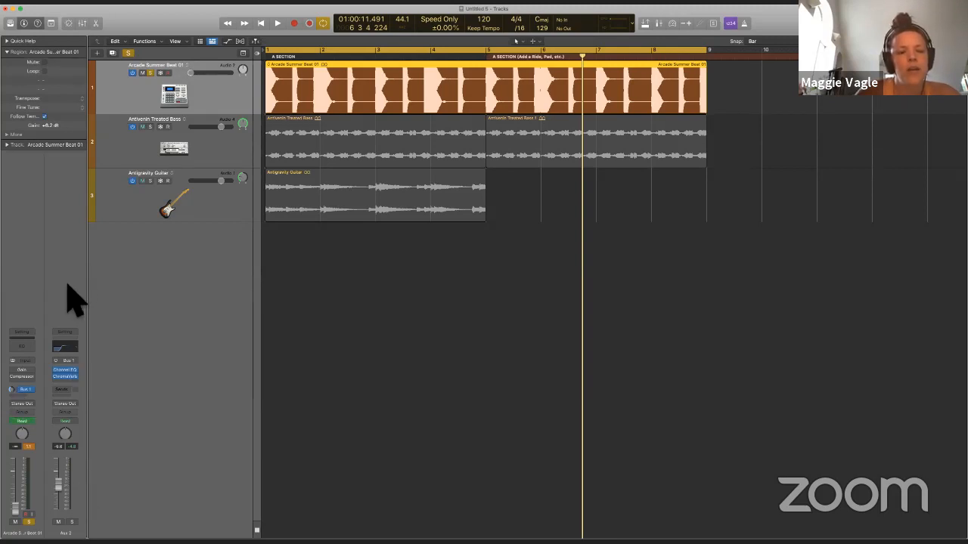
{"action": "left_click_drag", "start_coordinate": [15, 508], "coordinate": [15, 471]}
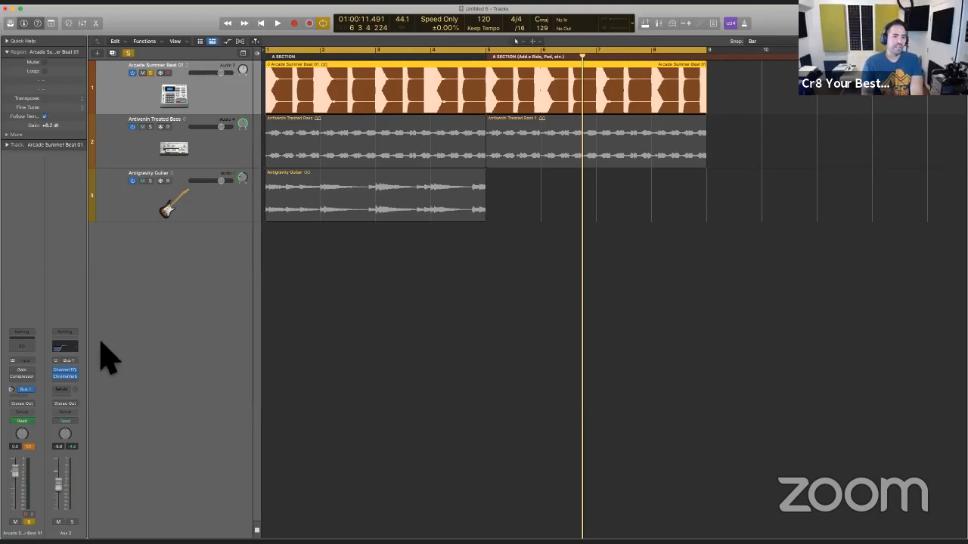
{"action": "left_click_drag", "start_coordinate": [62, 490], "coordinate": [14, 508]}
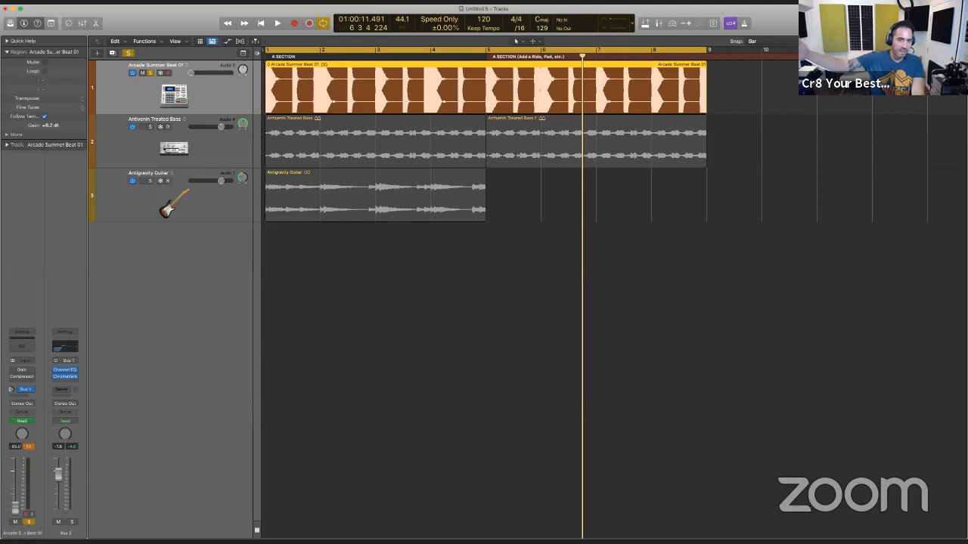
Step: Turn off cycle mode, set the beat fader to -1.3 dB, and play the beat briefly from the start
{"action": "key", "text": "c"}
{"action": "key", "text": "Return"}
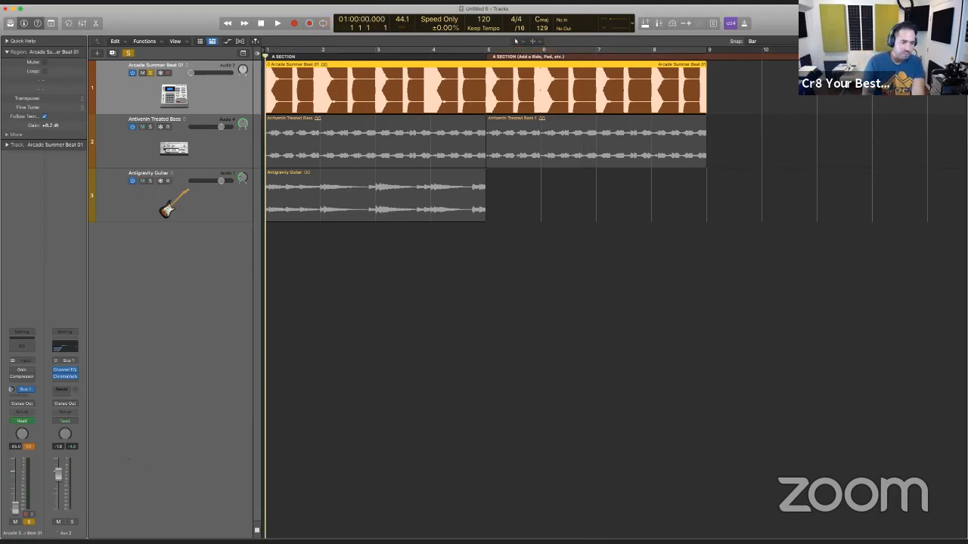
{"action": "left_click_drag", "start_coordinate": [15, 508], "coordinate": [16, 471]}
{"action": "key", "text": "space"}
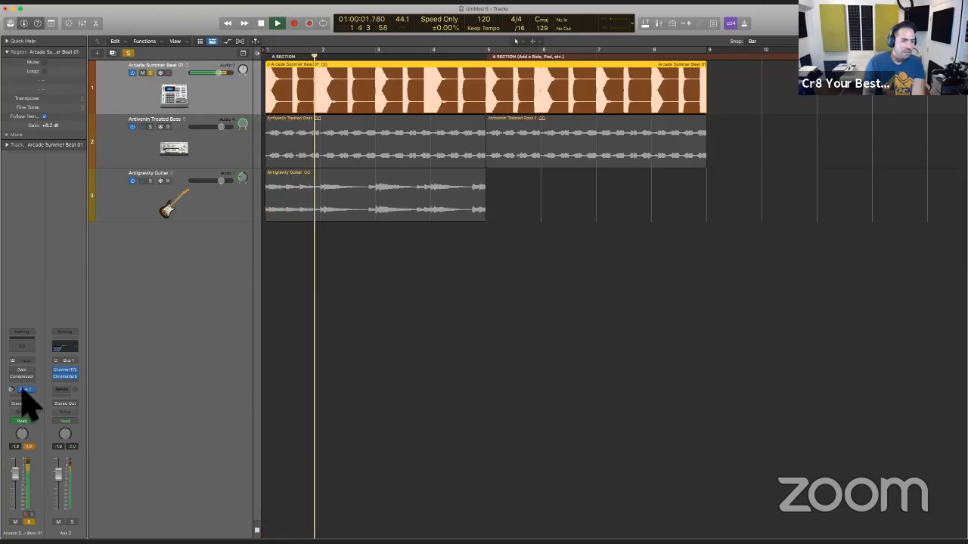
{"action": "key", "text": "space"}
Step: Show automation and draw a curved volume fade on the beat track from -1.3 dB in bar 1 to silence near bar 9
{"action": "key", "text": "a"}
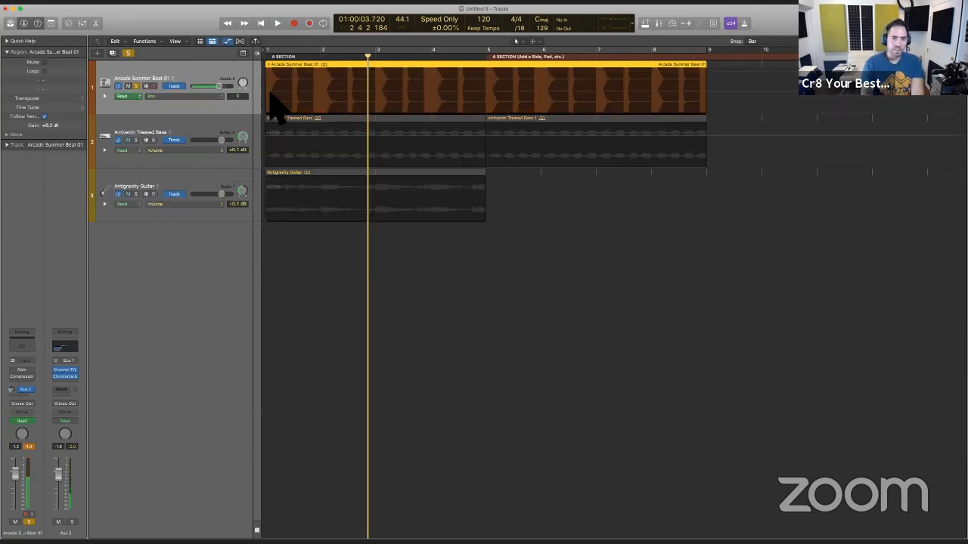
{"action": "left_click", "coordinate": [221, 85]}
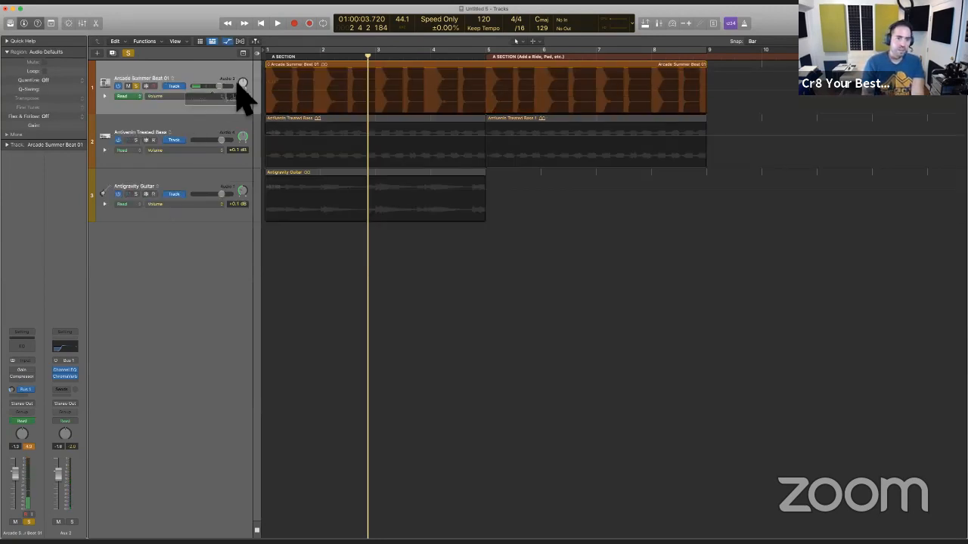
{"action": "left_click", "coordinate": [281, 83]}
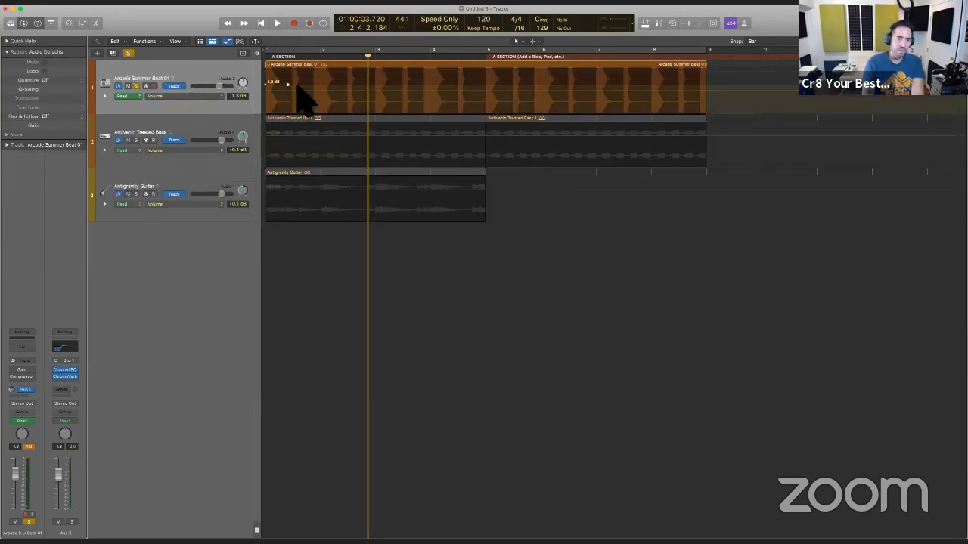
{"action": "left_click_drag", "start_coordinate": [293, 84], "coordinate": [704, 113]}
{"action": "left_click_drag", "start_coordinate": [492, 98], "coordinate": [493, 118]}
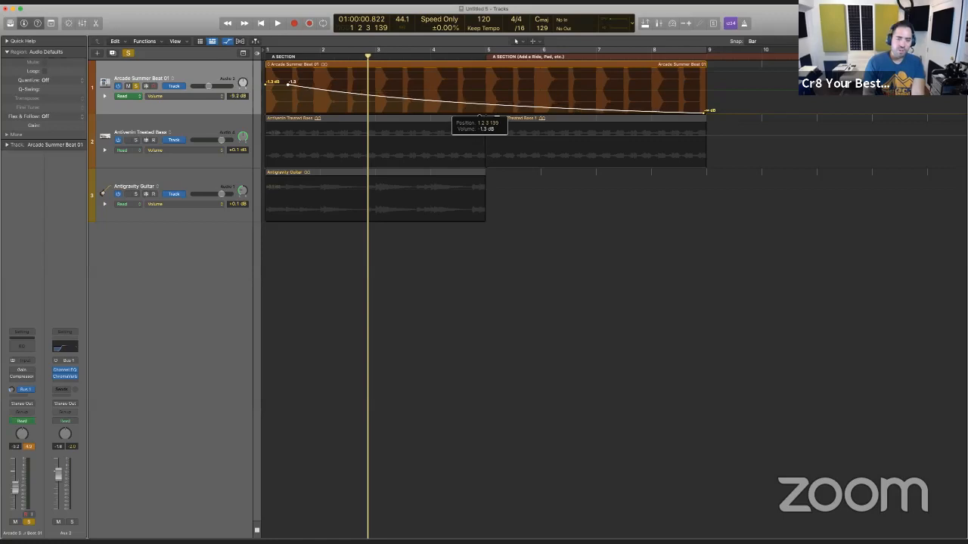
Step: Play the beat from the start to audition the volume fade with its Bus 1 send on Pre Fader
{"action": "key", "text": "Return"}
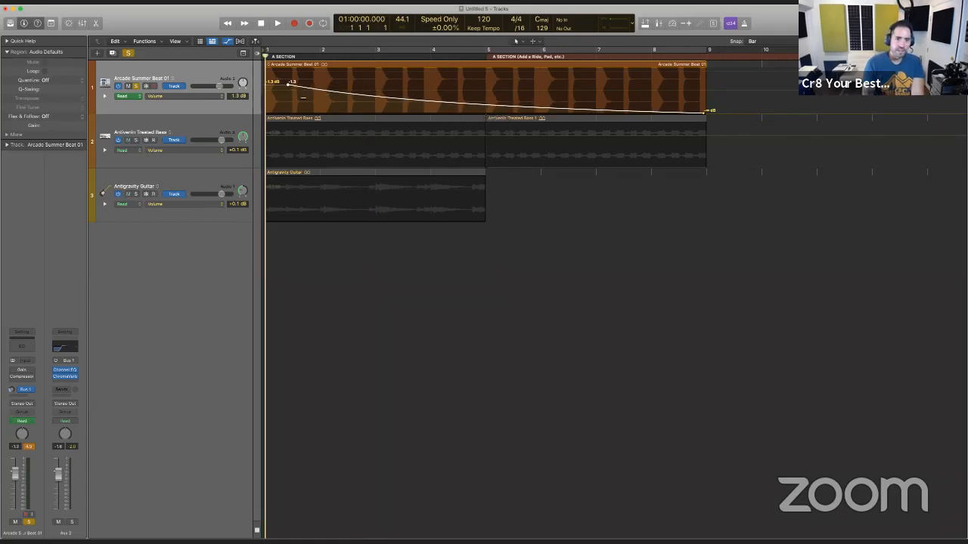
{"action": "left_click", "coordinate": [162, 83]}
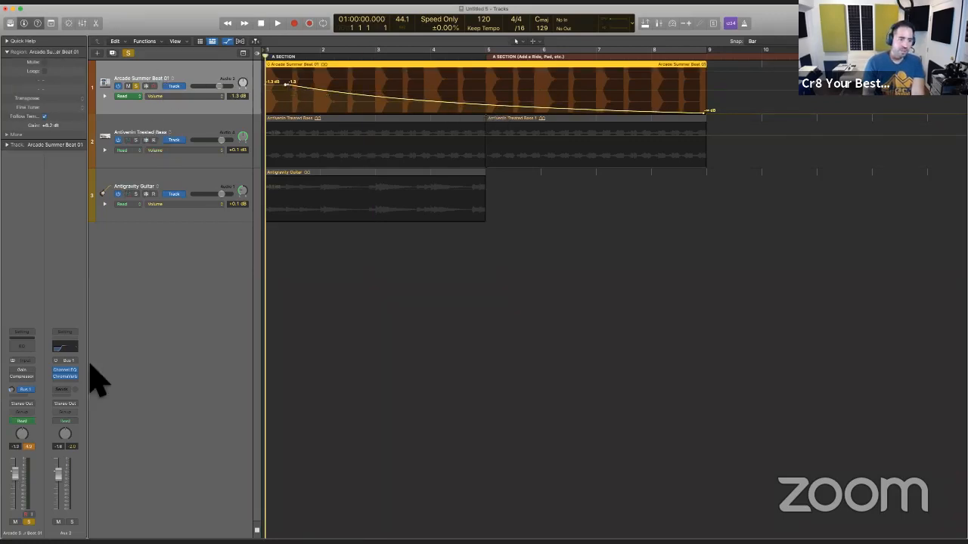
{"action": "left_click", "coordinate": [27, 389]}
{"action": "left_click", "coordinate": [30, 390]}
{"action": "key", "text": "space"}
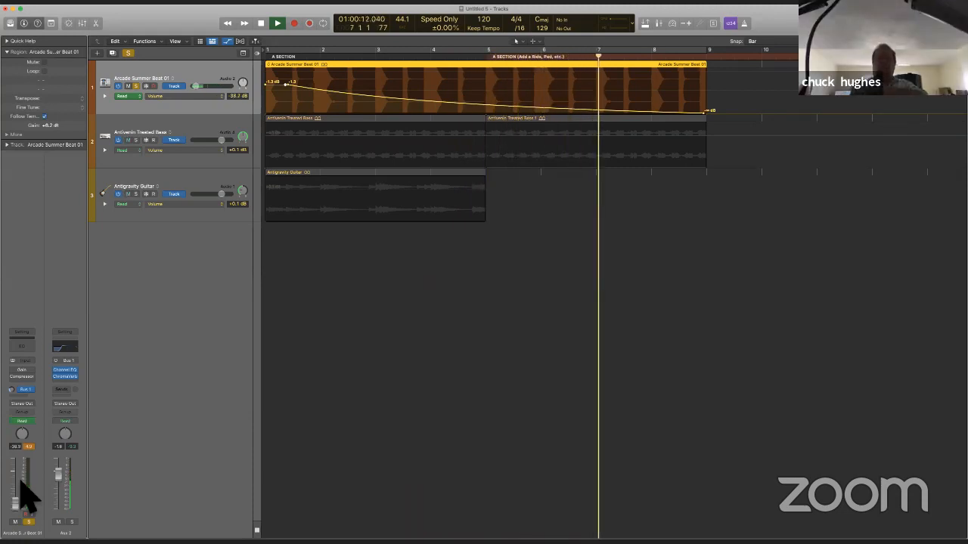
{"action": "key", "text": "space"}
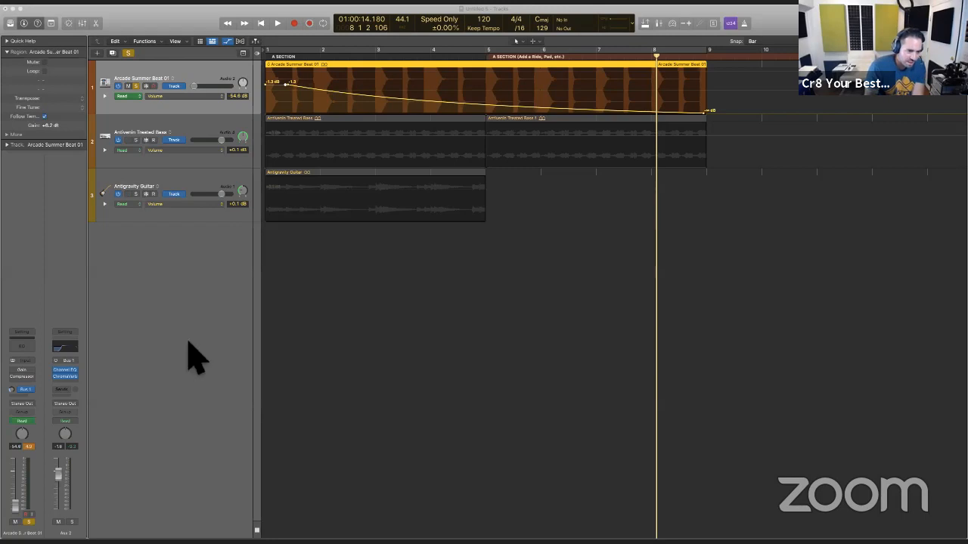
Step: Review the send modes of the beat's Bus 1 send, keep Pre Fader, and clear the active solo
{"action": "left_click", "coordinate": [30, 391]}
{"action": "left_click", "coordinate": [32, 391]}
{"action": "left_click", "coordinate": [29, 390]}
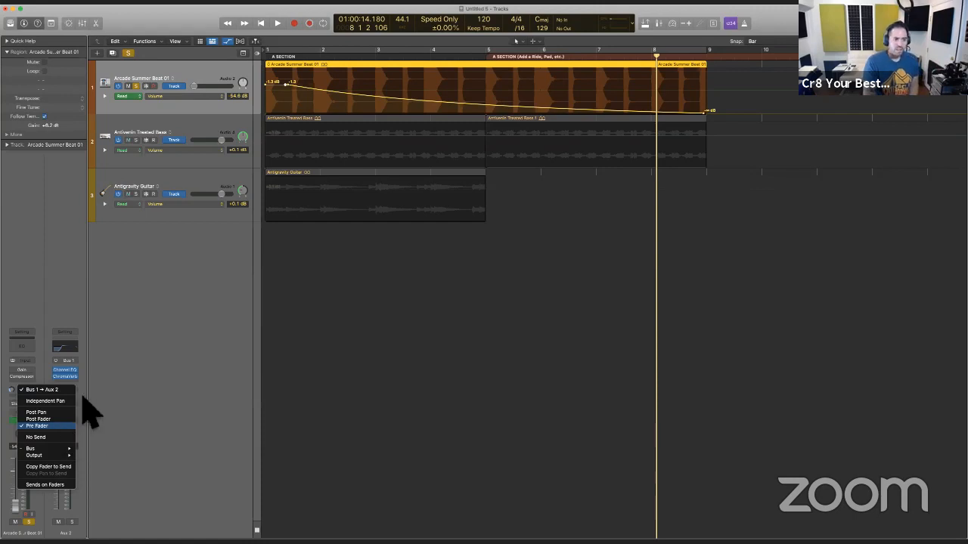
{"action": "left_click", "coordinate": [153, 340]}
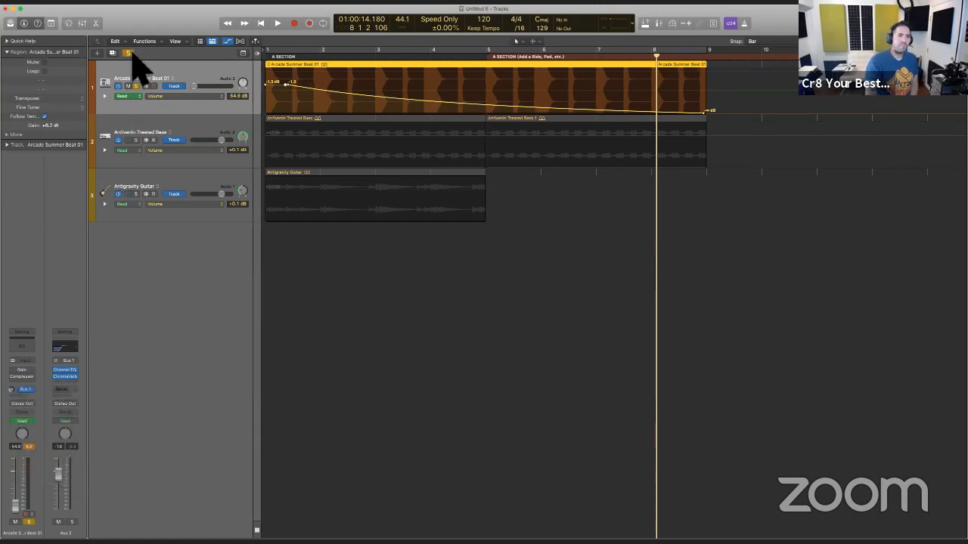
{"action": "left_click", "coordinate": [128, 53]}
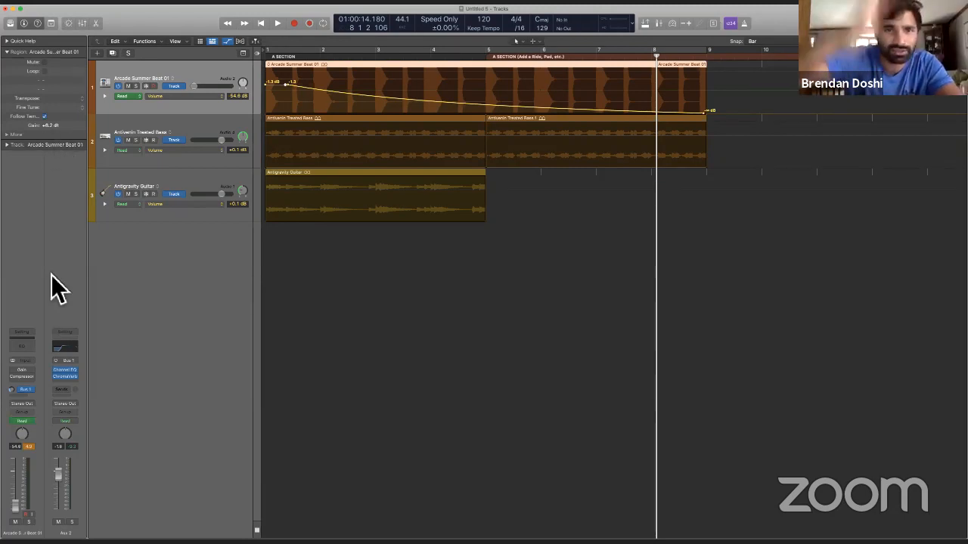
Step: Collapse and expand the inspector sections, leaving Quick Help, Region and Track details all expanded
{"action": "left_click", "coordinate": [19, 51]}
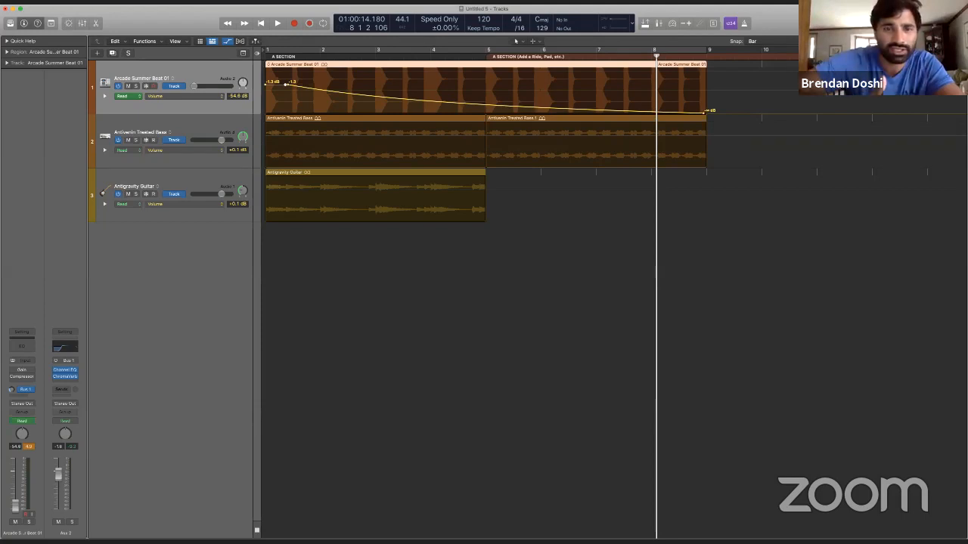
{"action": "left_click", "coordinate": [9, 52]}
{"action": "left_click", "coordinate": [9, 145]}
{"action": "left_click", "coordinate": [9, 145]}
{"action": "left_click", "coordinate": [7, 40]}
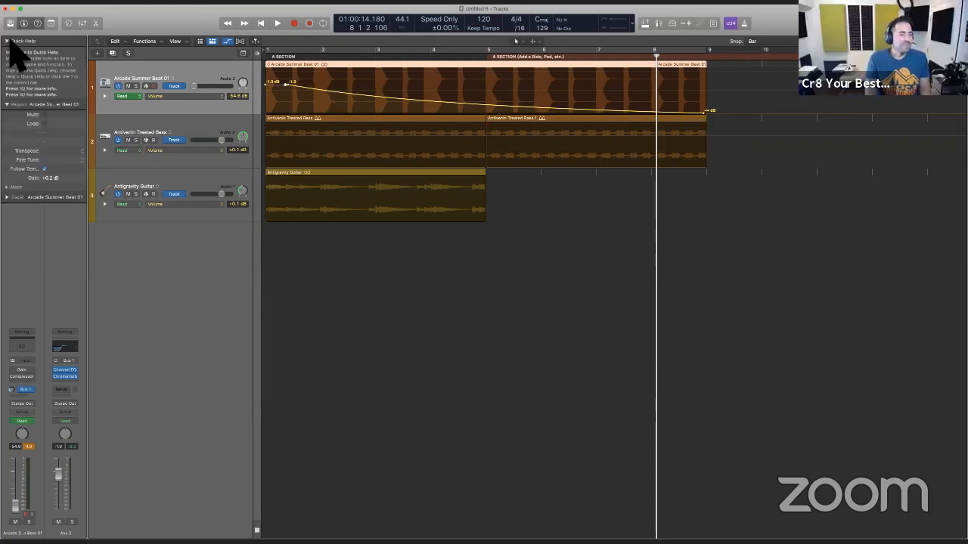
{"action": "left_click", "coordinate": [8, 41]}
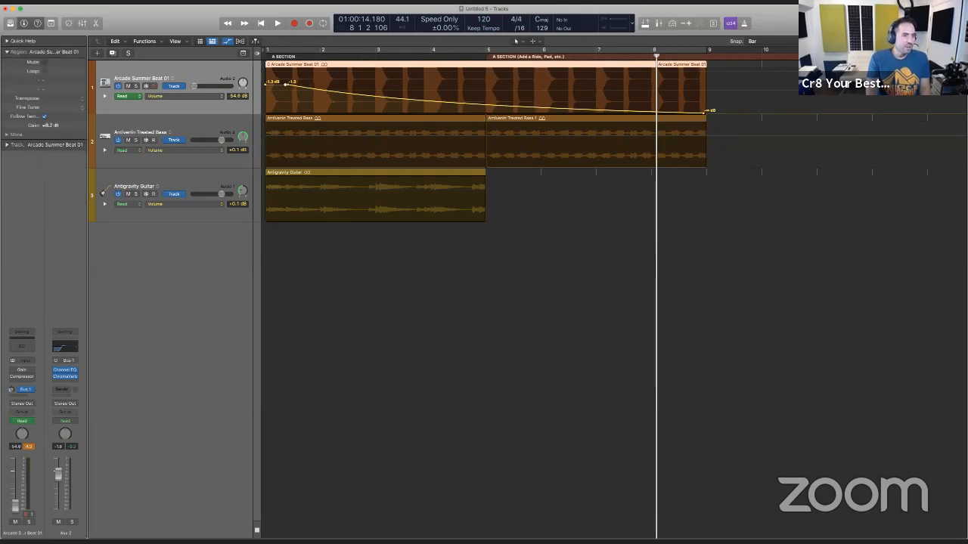
{"action": "left_click", "coordinate": [7, 51]}
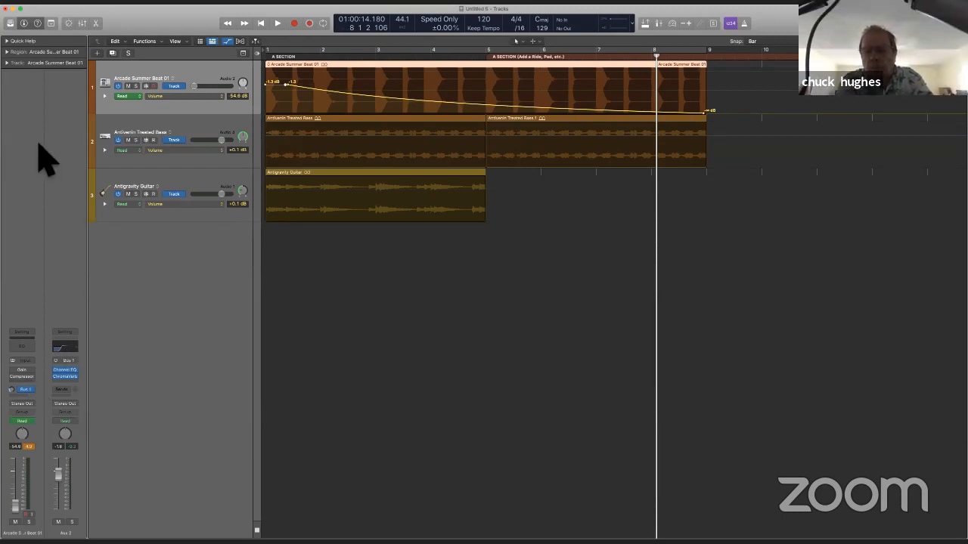
{"action": "left_click", "coordinate": [7, 63]}
{"action": "left_click", "coordinate": [7, 52]}
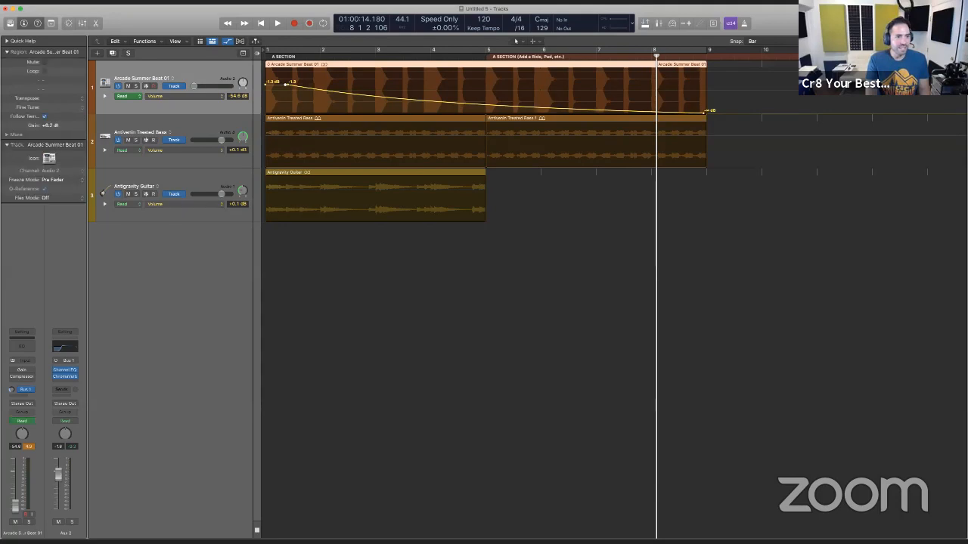
{"action": "left_click", "coordinate": [7, 41]}
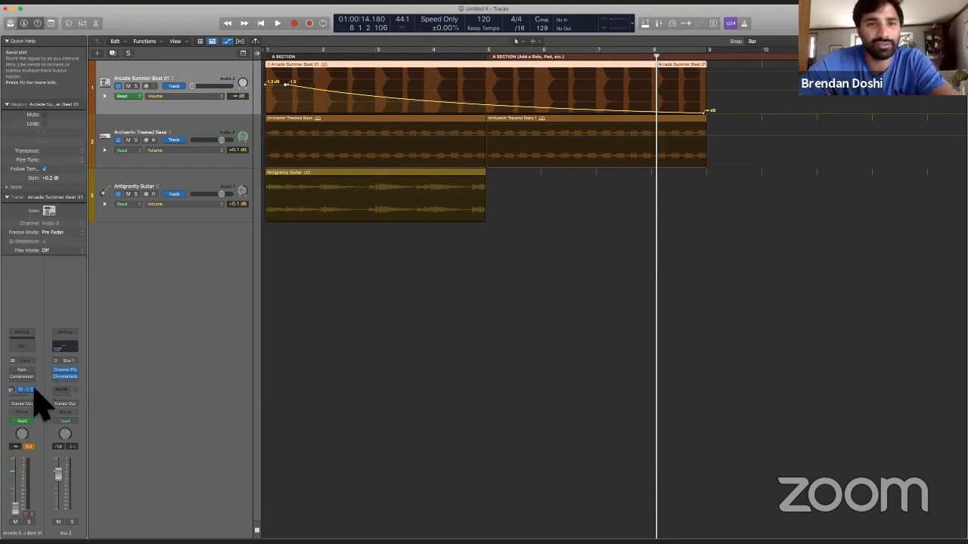
Step: Fill the beat channel's remaining audio effect slots with copies of the Compressor
{"action": "left_click_drag", "start_coordinate": [23, 377], "coordinate": [25, 383]}
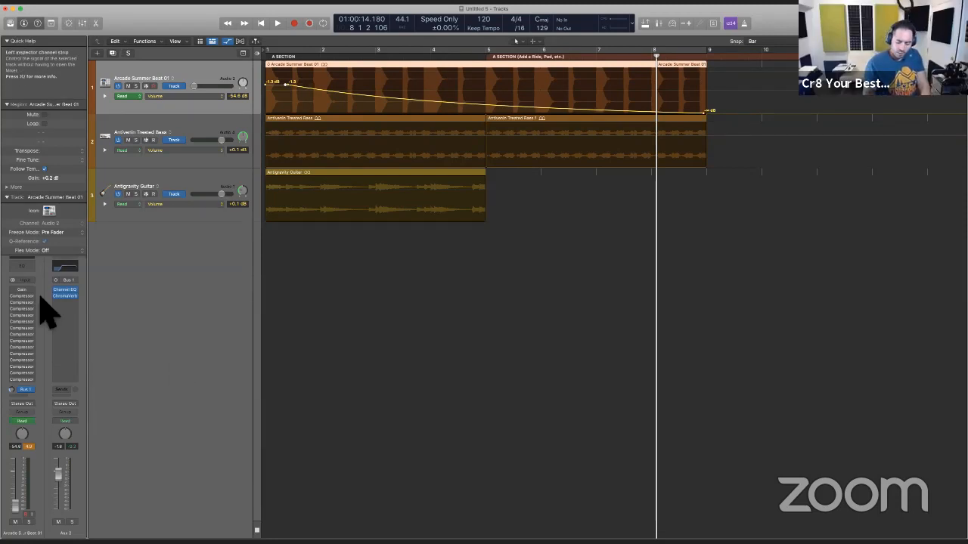
Step: Open the general Display preferences, move the window aside, and close the Project Settings window
{"action": "key", "text": "alt+p"}
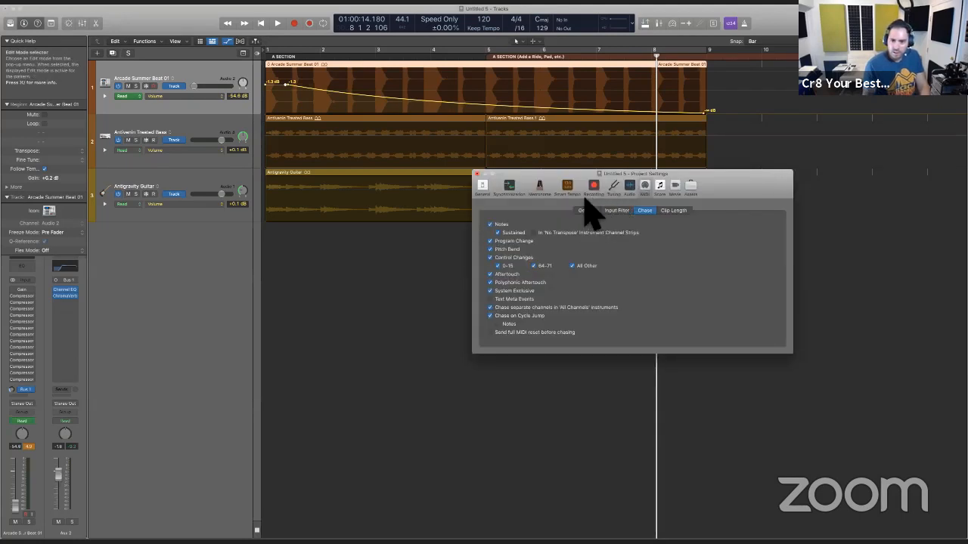
{"action": "key", "text": "super+comma"}
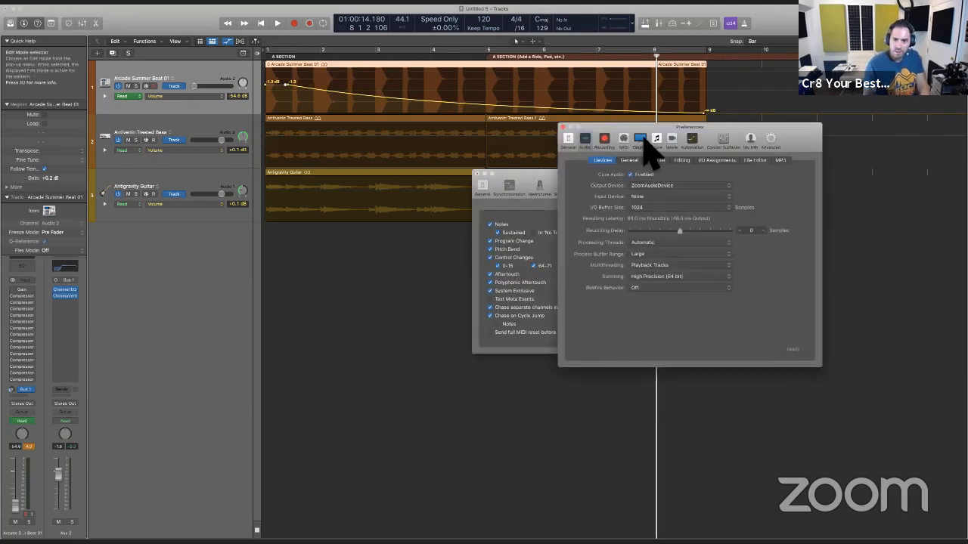
{"action": "left_click", "coordinate": [644, 141]}
{"action": "left_click_drag", "start_coordinate": [653, 145], "coordinate": [385, 136]}
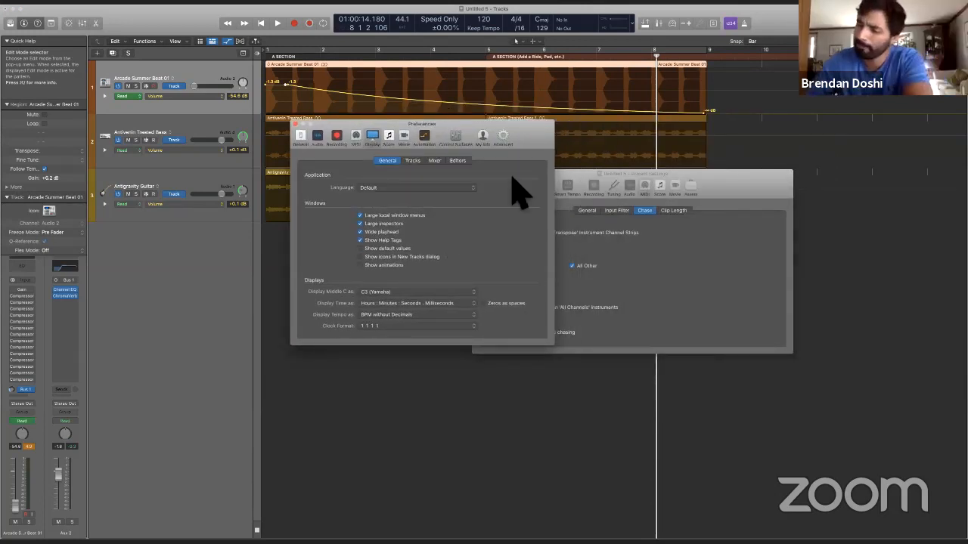
{"action": "left_click", "coordinate": [488, 174]}
{"action": "left_click", "coordinate": [478, 175]}
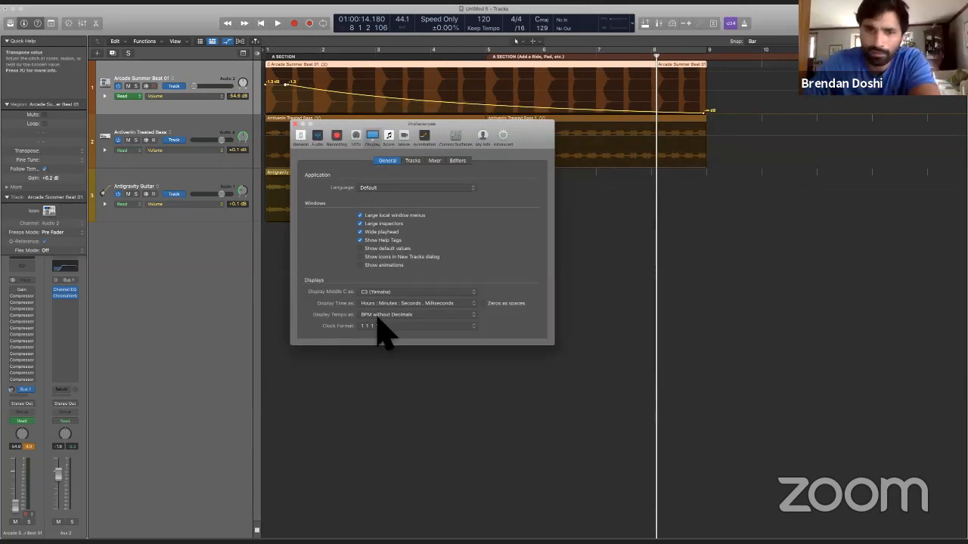
Step: Switch the Large inspectors option off and on to compare inspector sizes, leaving it enabled
{"action": "left_click", "coordinate": [363, 224]}
{"action": "left_click", "coordinate": [361, 224]}
{"action": "left_click", "coordinate": [361, 224]}
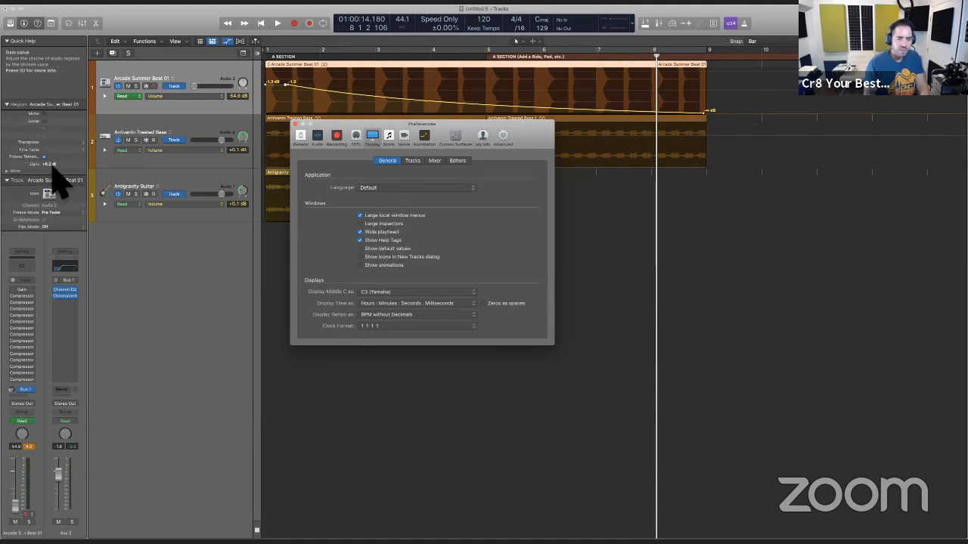
{"action": "left_click", "coordinate": [361, 224]}
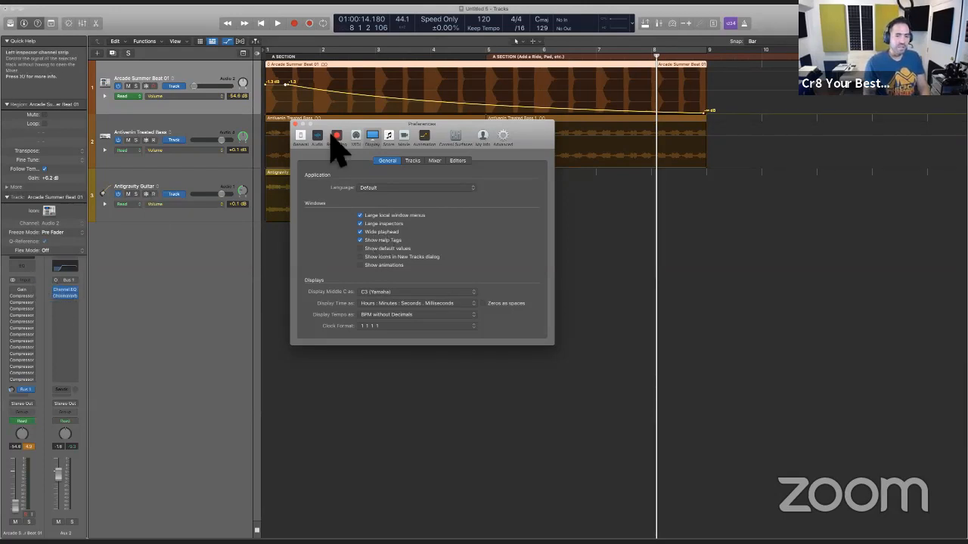
Step: Close the Preferences window and toggle the inspector and Quick Help displays, leaving the inspector shown and Quick Help hidden
{"action": "left_click", "coordinate": [296, 123]}
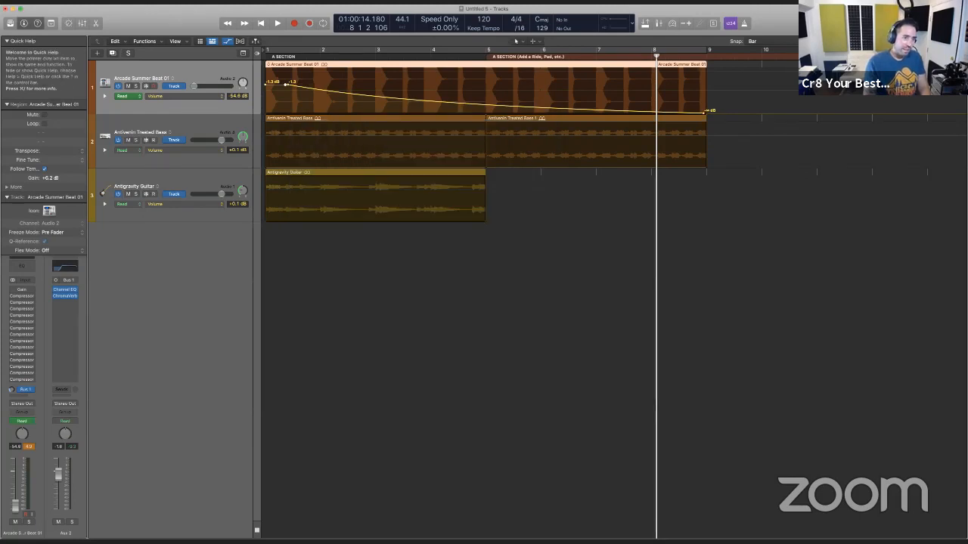
{"action": "left_click", "coordinate": [7, 42]}
{"action": "left_click", "coordinate": [25, 36]}
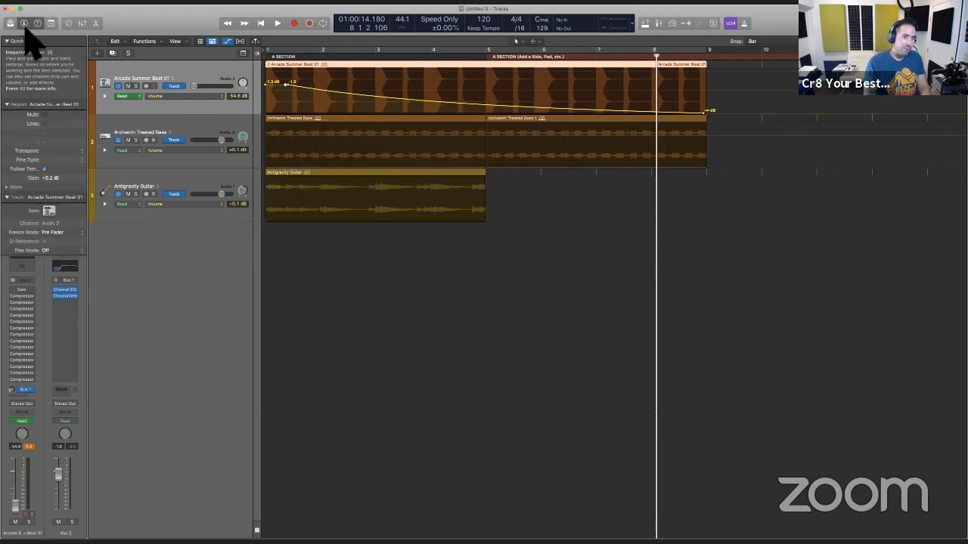
{"action": "left_click", "coordinate": [25, 23]}
{"action": "left_click", "coordinate": [26, 24]}
{"action": "left_click", "coordinate": [39, 23]}
{"action": "left_click", "coordinate": [39, 27]}
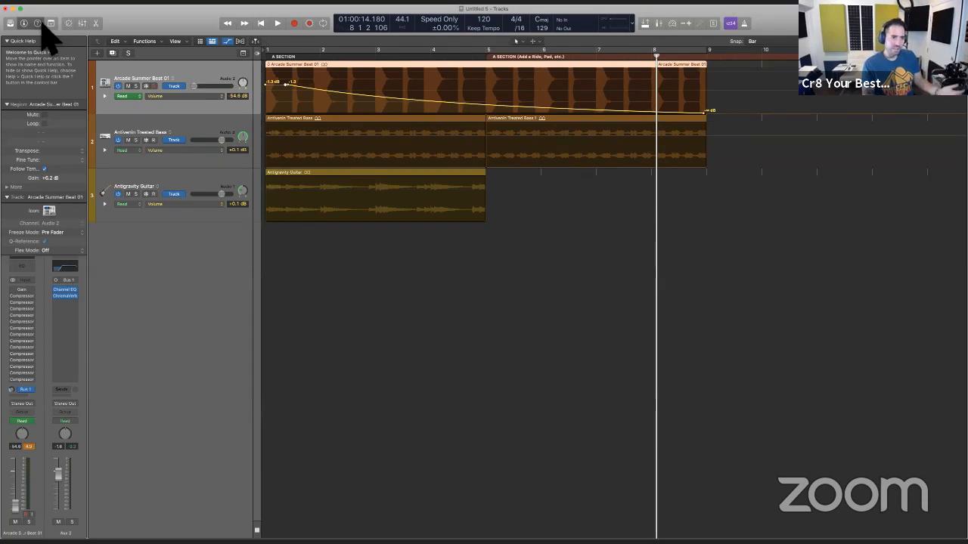
{"action": "left_click", "coordinate": [37, 25]}
Step: Collapse the Region and Track details in the inspector, and compare the channel strips of the bass and beat tracks
{"action": "left_click", "coordinate": [11, 42]}
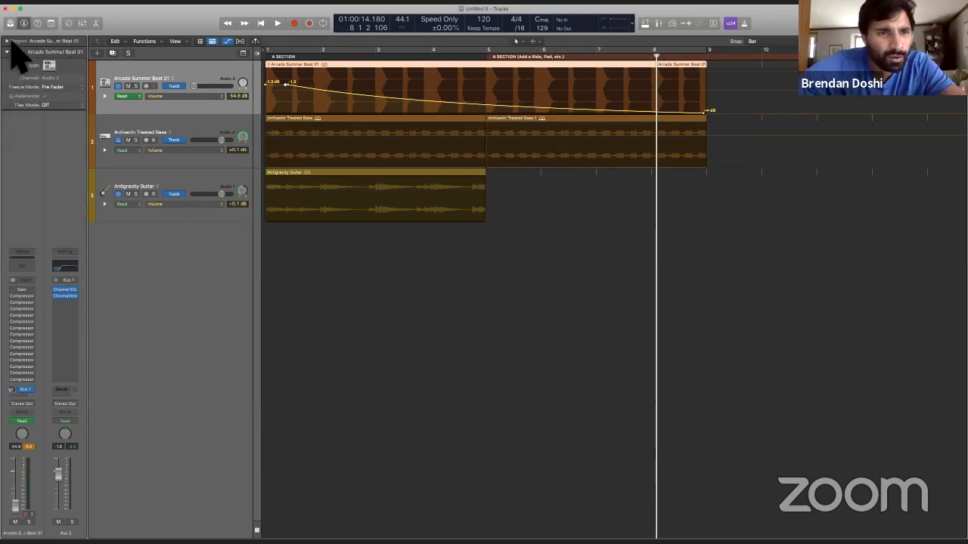
{"action": "left_click", "coordinate": [10, 53]}
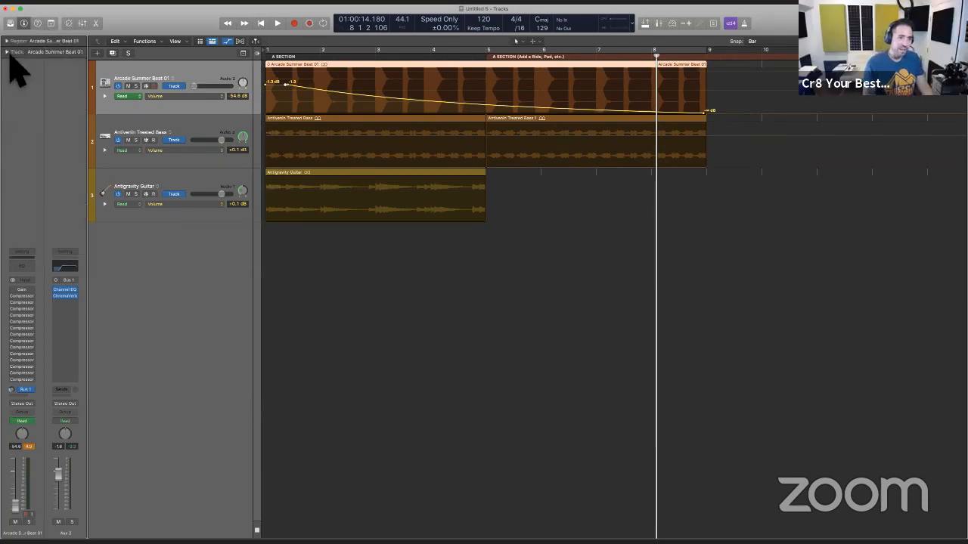
{"action": "left_click", "coordinate": [151, 132]}
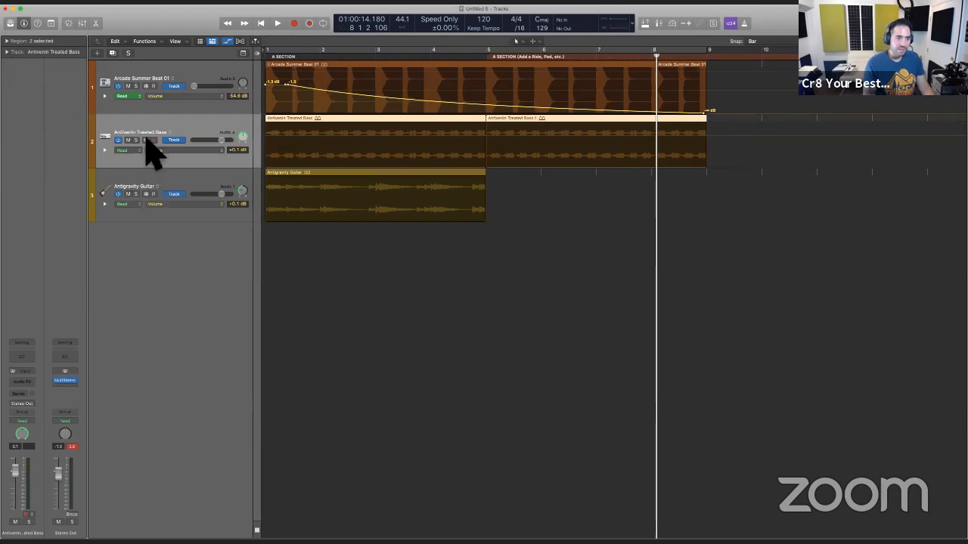
{"action": "left_click", "coordinate": [108, 84]}
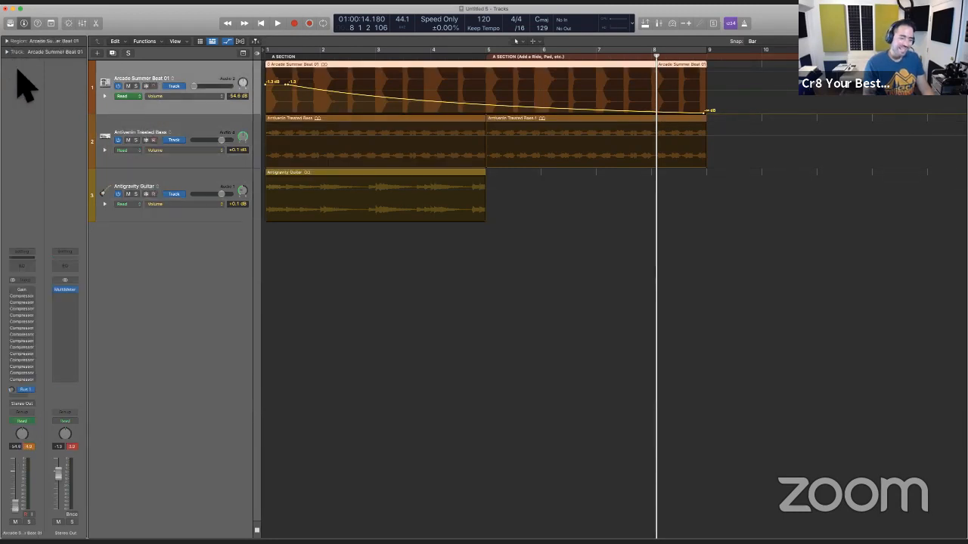
Step: With all tracks selected, pan the Arcade Summer Beat channel to +3 and reset its volume fader to 0.0 dB
{"action": "key", "text": "super+a"}
{"action": "mouse_move", "coordinate": [22, 434]}
{"action": "left_mouse_down"}
{"action": "mouse_move", "coordinate": [21, 502]}
{"action": "mouse_move", "coordinate": [22, 428]}
{"action": "left_mouse_up"}
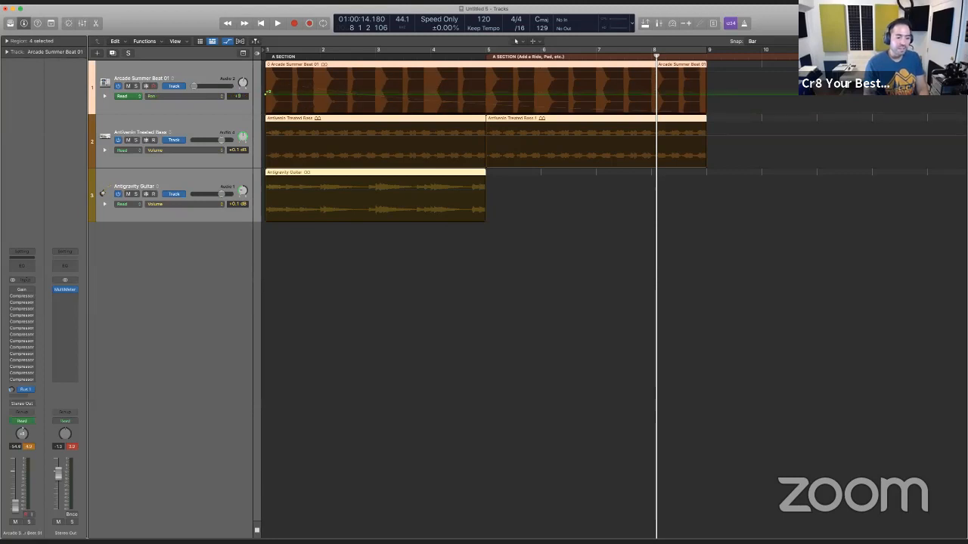
{"action": "left_click", "coordinate": [18, 509], "text": "alt"}
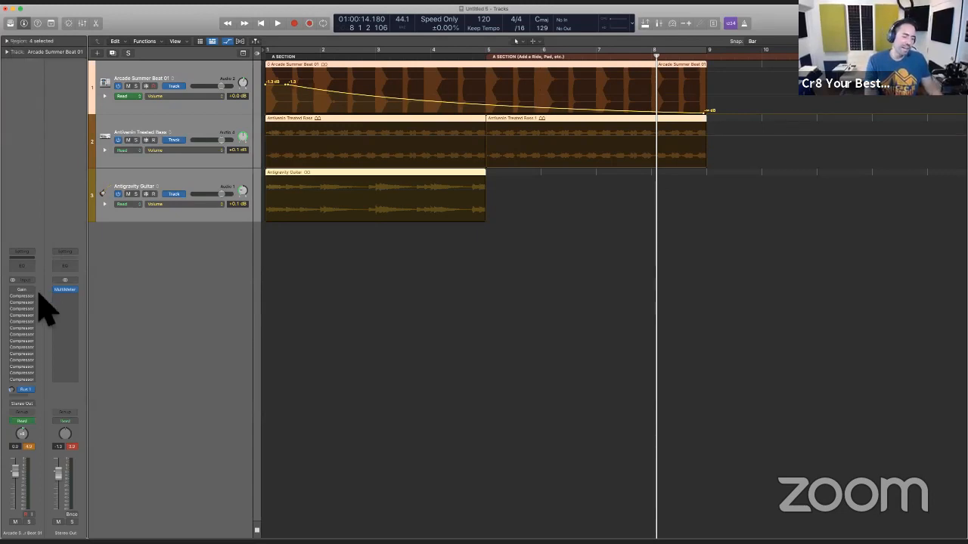
Step: Expand the Track and Region details in the inspector again
{"action": "left_click", "coordinate": [6, 52]}
{"action": "left_click", "coordinate": [7, 42]}
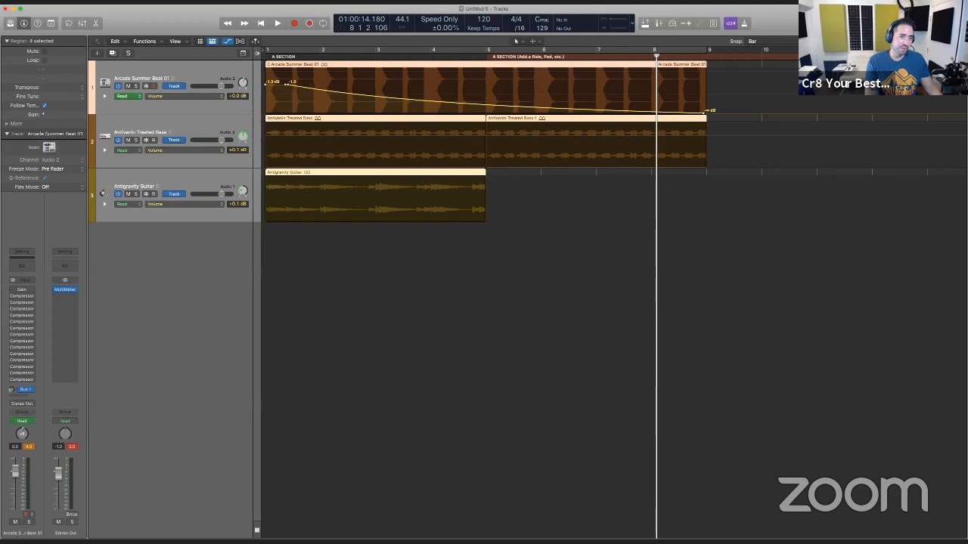
Step: Show and hide the mixer pane in the main window, and open the Mixer as a separate window instead
{"action": "key", "text": "x"}
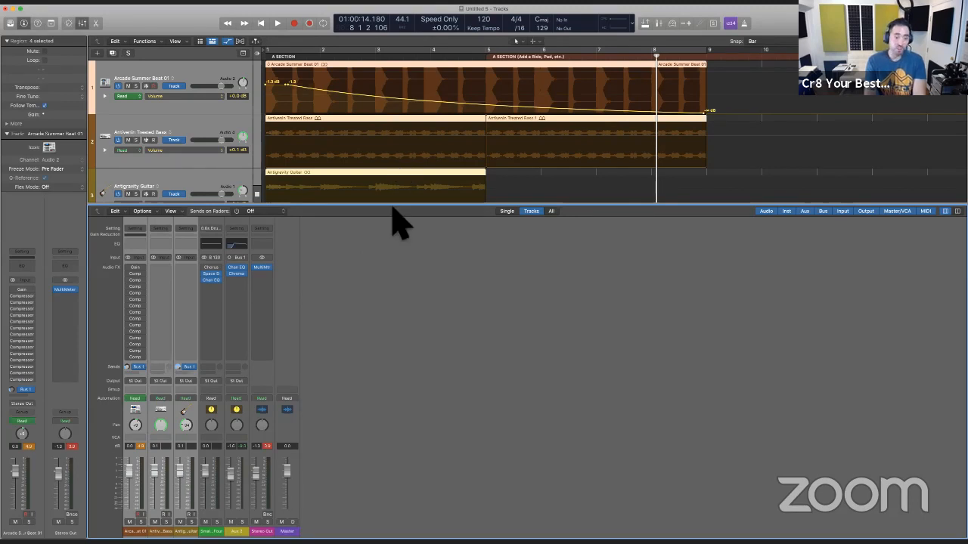
{"action": "key", "text": "x"}
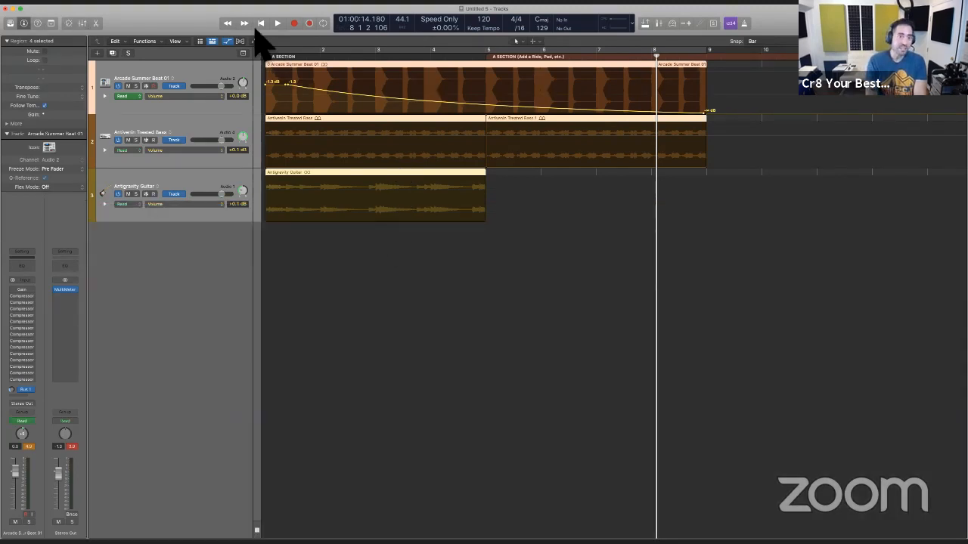
{"action": "left_click", "coordinate": [207, 2]}
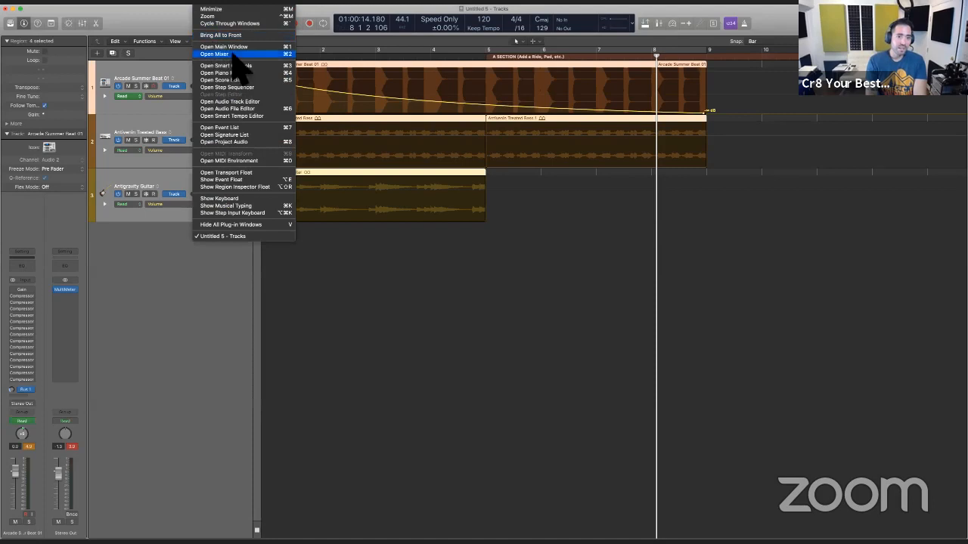
{"action": "left_click", "coordinate": [264, 55]}
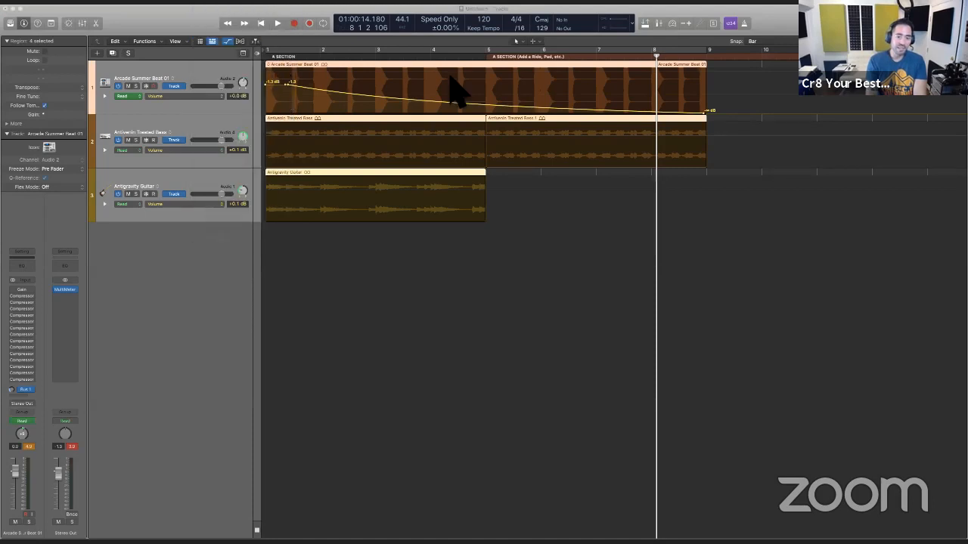